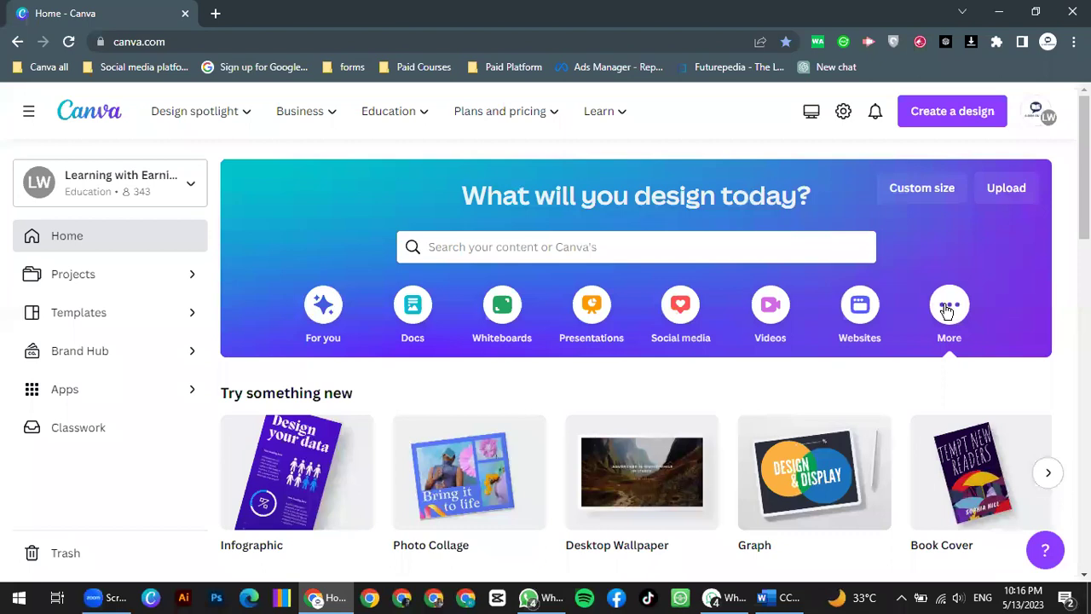
Step: Advance the Try something new carousel two pages to Calendar, Poster (Landscape), Worksheet, Report and Planner
scroll(944, 312, down, 1)
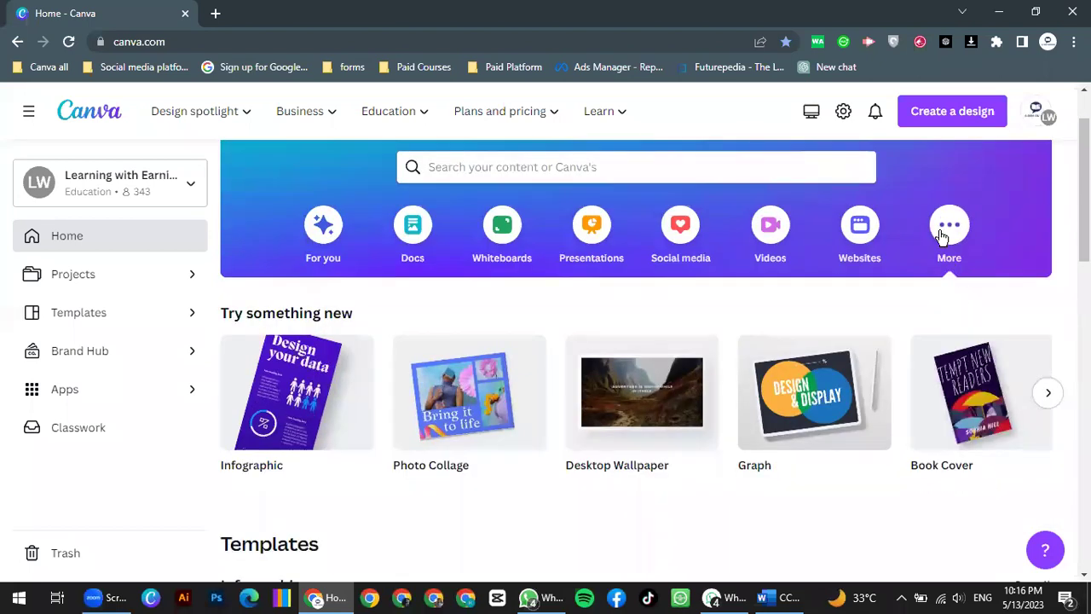
scroll(373, 384, down, 1)
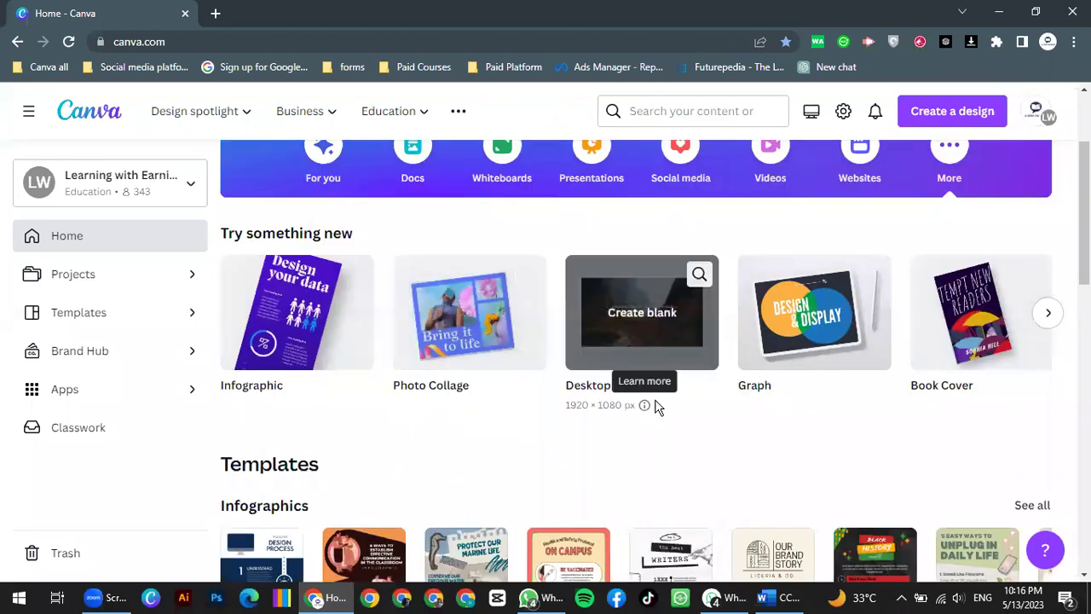
click(1048, 316)
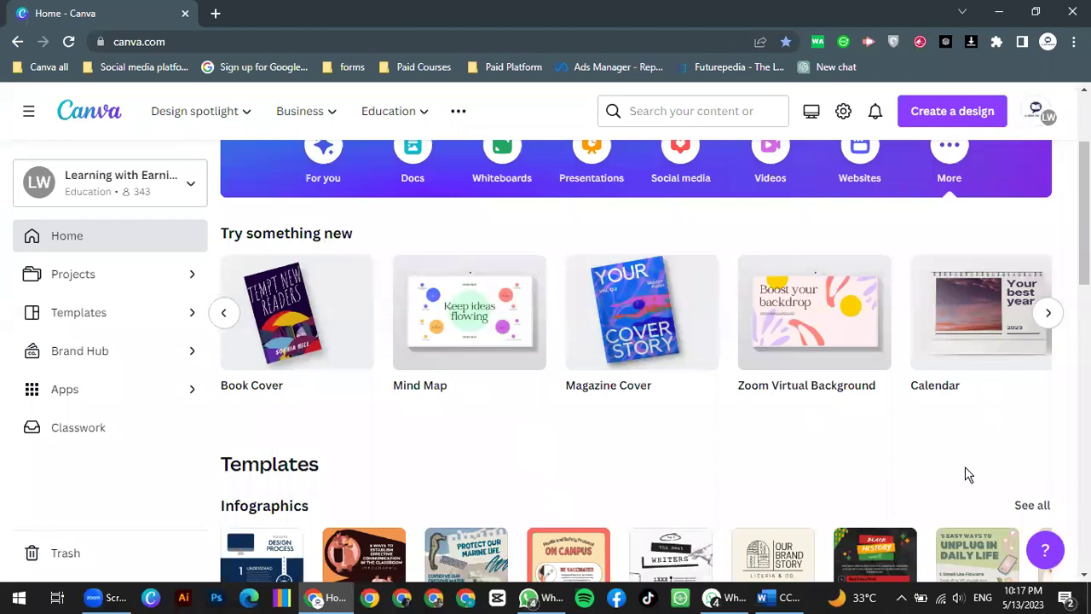
click(1047, 313)
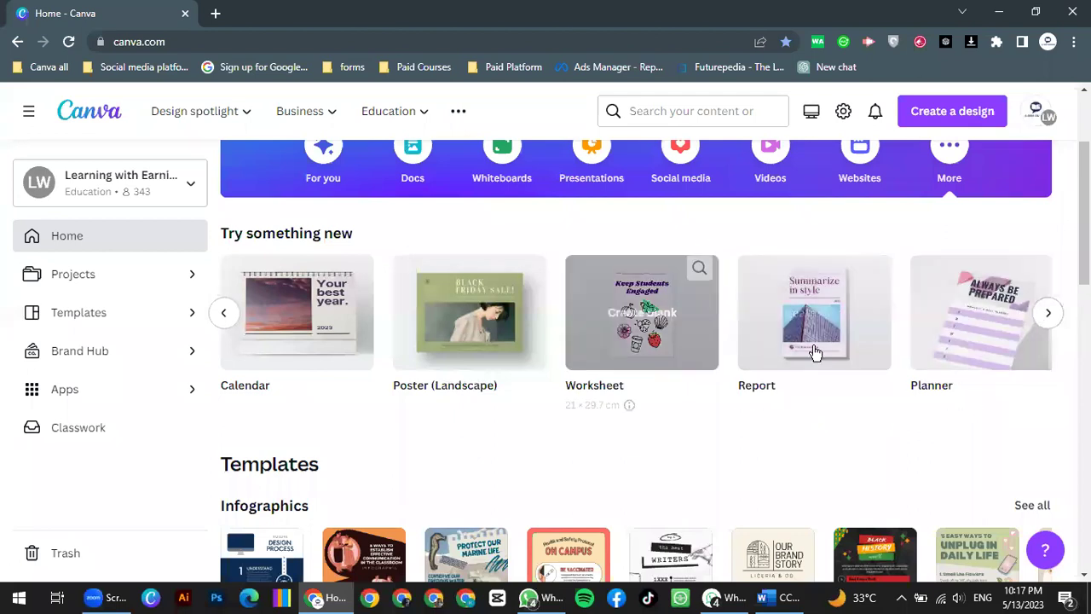
mouse_move(857, 357)
scroll(857, 357, up, 2)
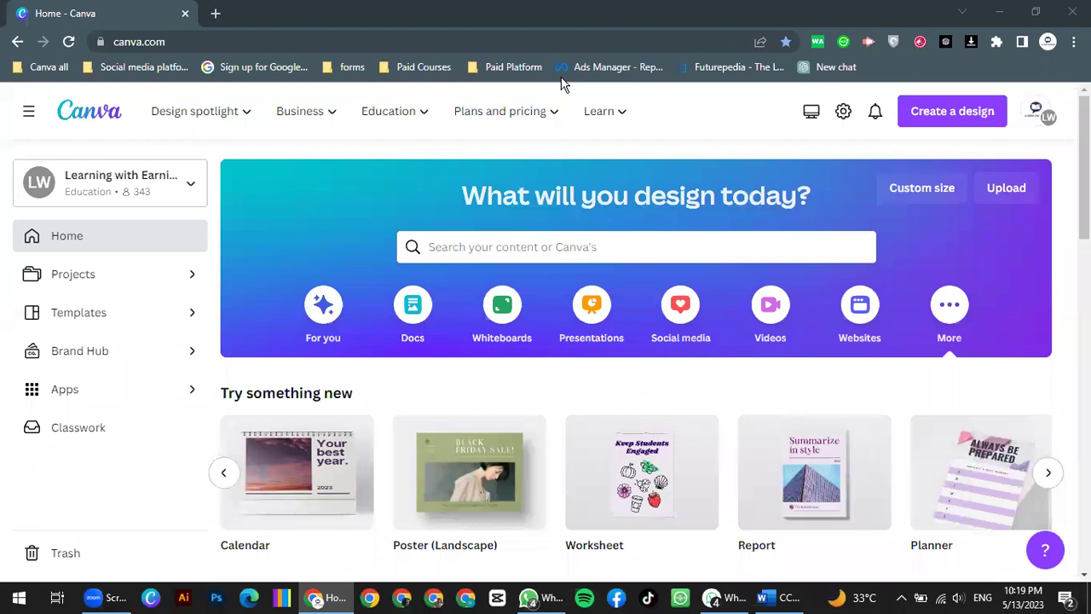
scroll(596, 461, down, 3)
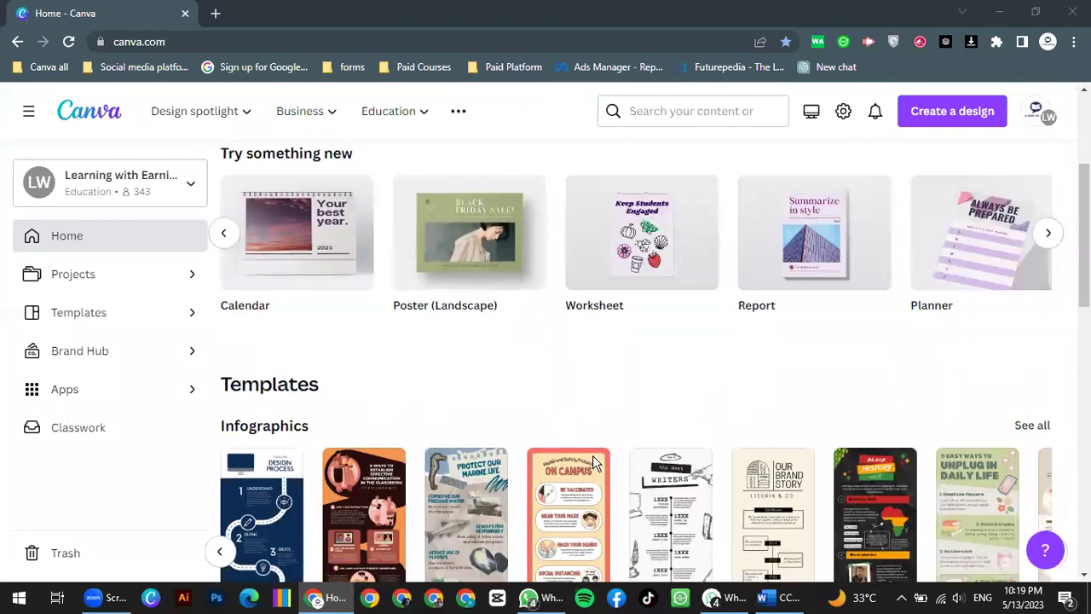
scroll(390, 158, down, 1)
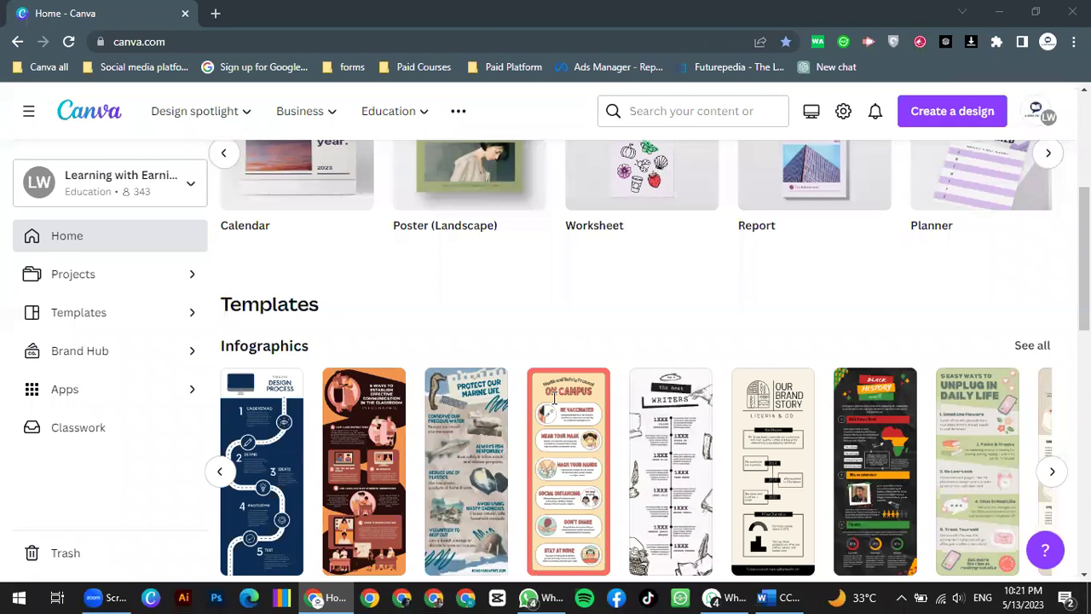
Step: Search Google for 'unplash' from a new browser tab, correcting the typo
click(216, 13)
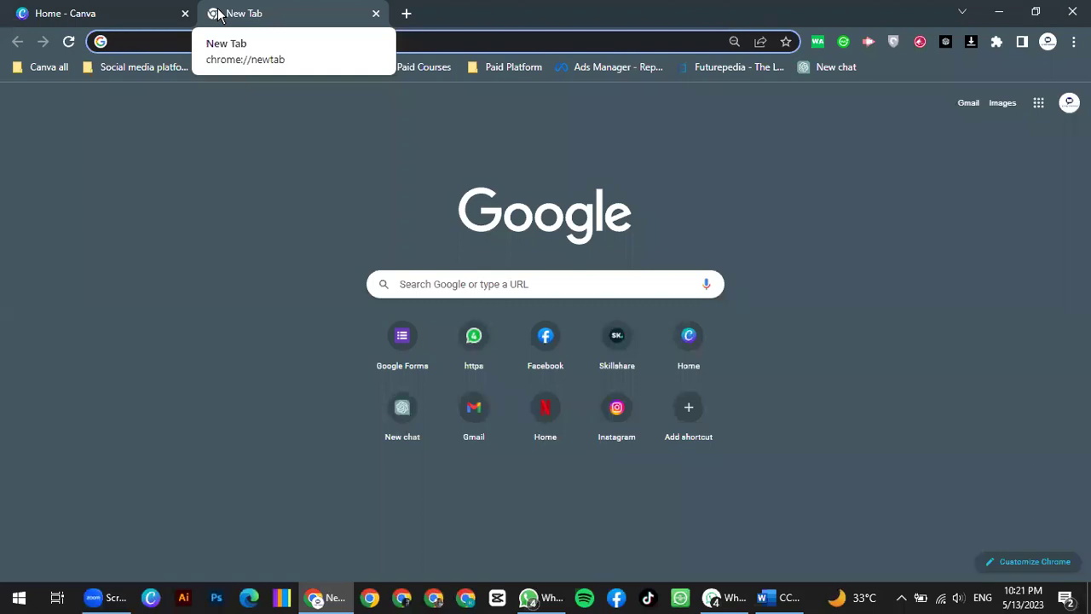
text(unm)
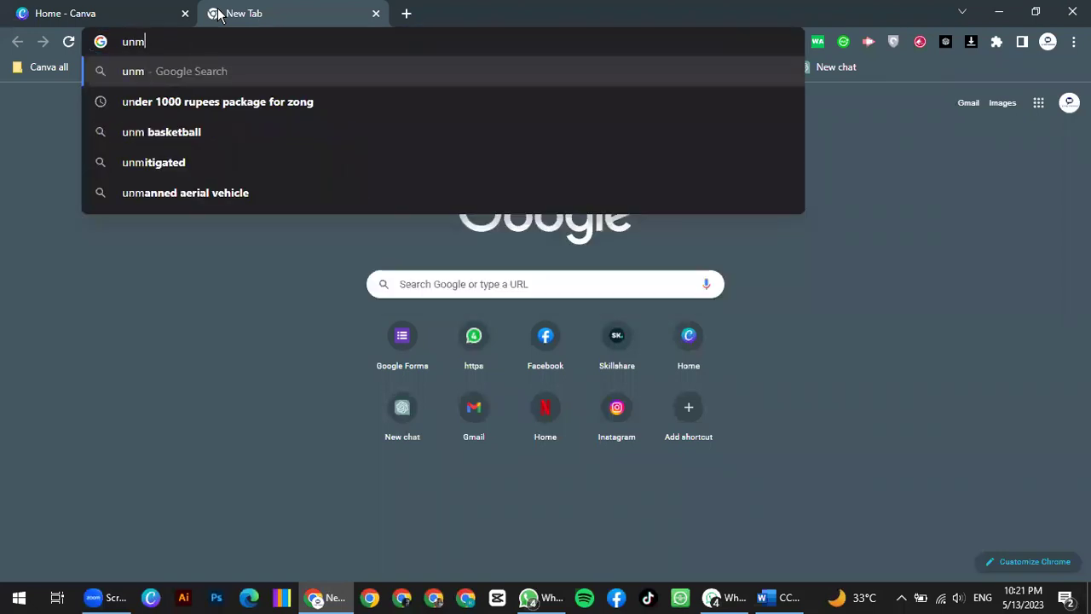
key(BackSpace)
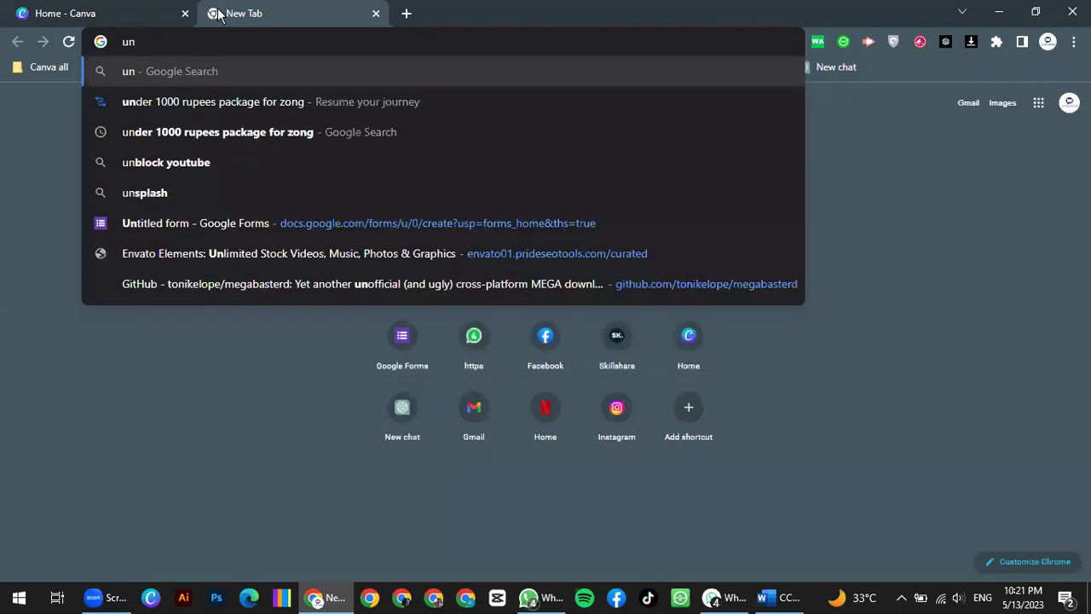
text(plash)
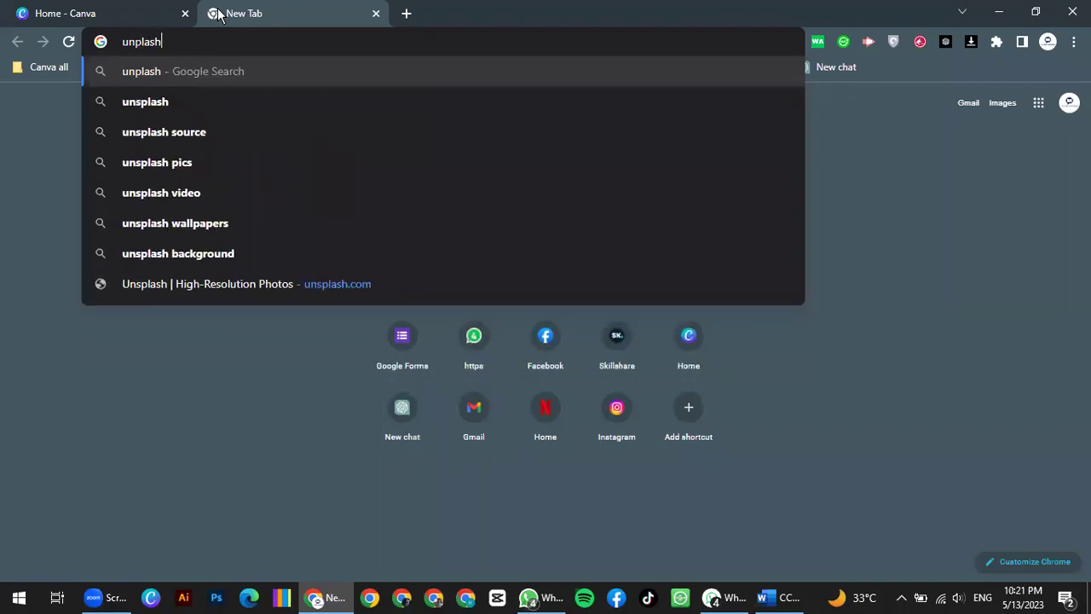
key(Return)
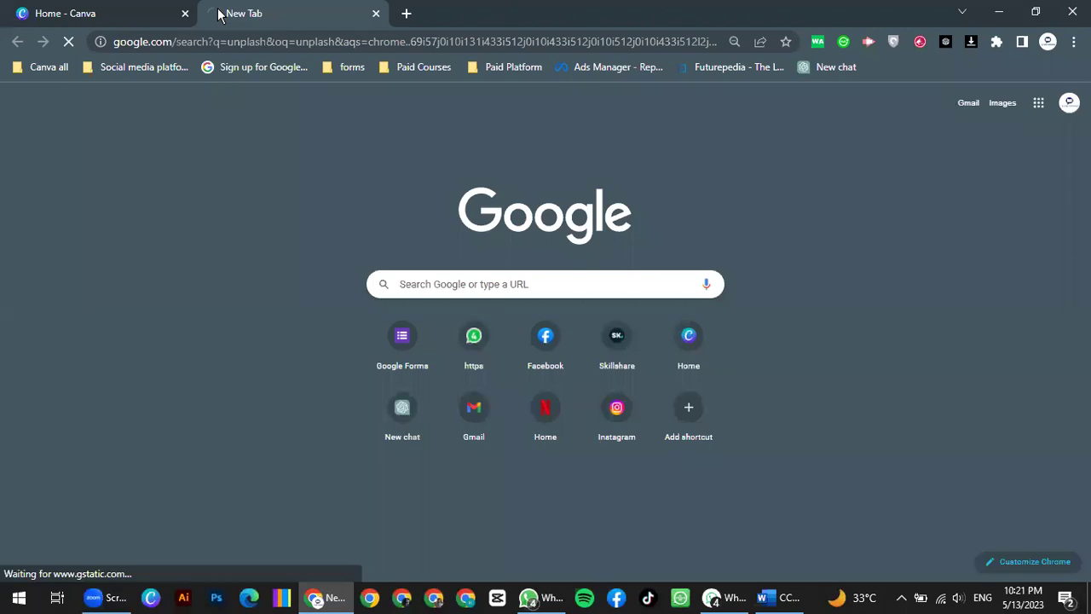
Step: Open unsplash.com from the first result, browse its photo grid, and select the page address
click(241, 335)
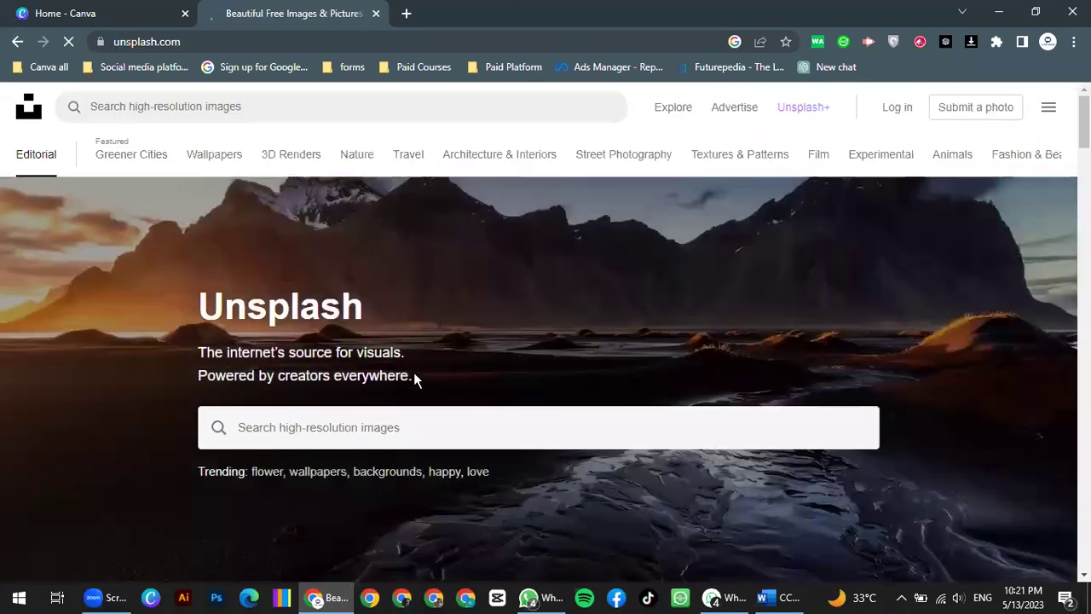
scroll(400, 412, down, 7)
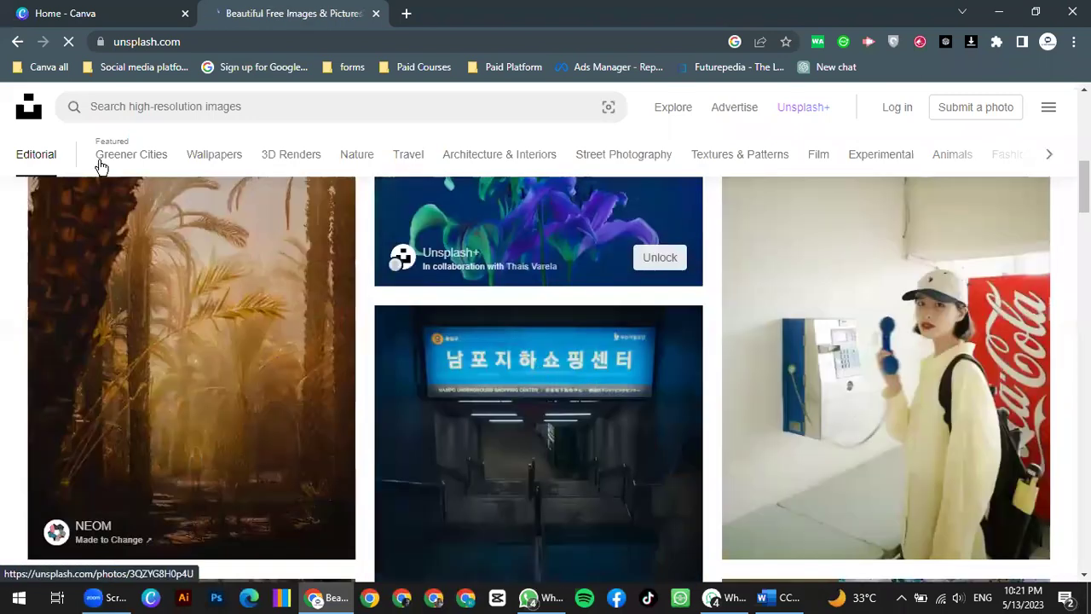
scroll(100, 162, up, 7)
scroll(248, 309, up, 1)
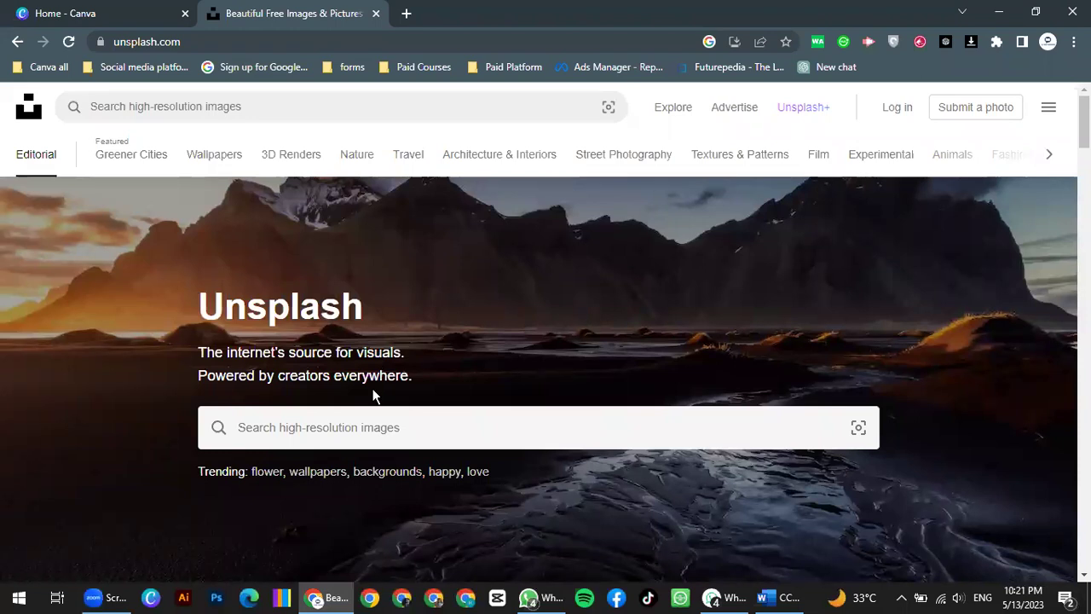
scroll(373, 389, down, 3)
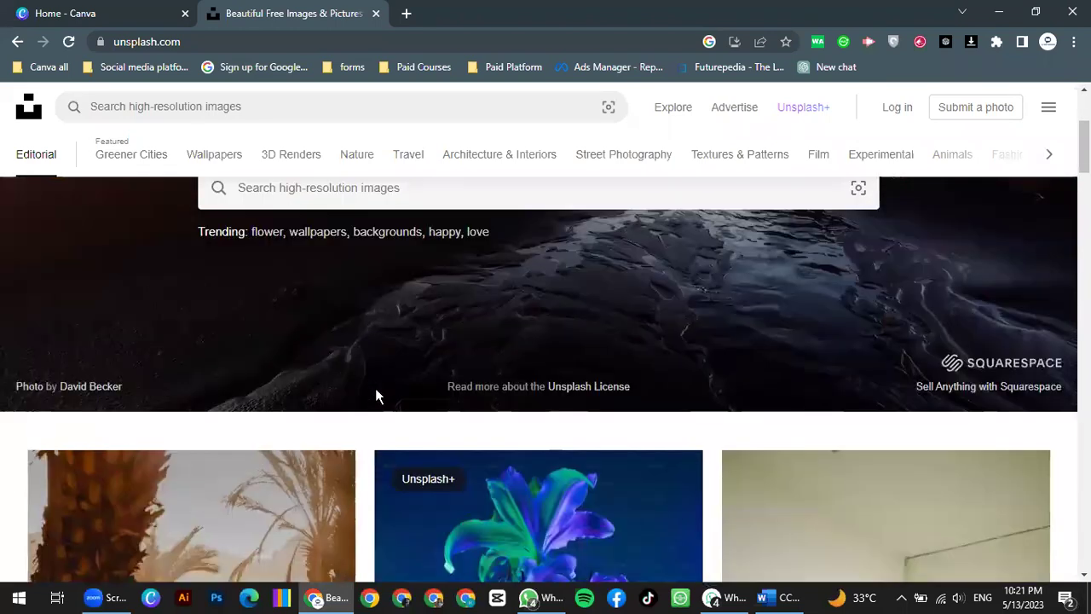
scroll(562, 390, down, 3)
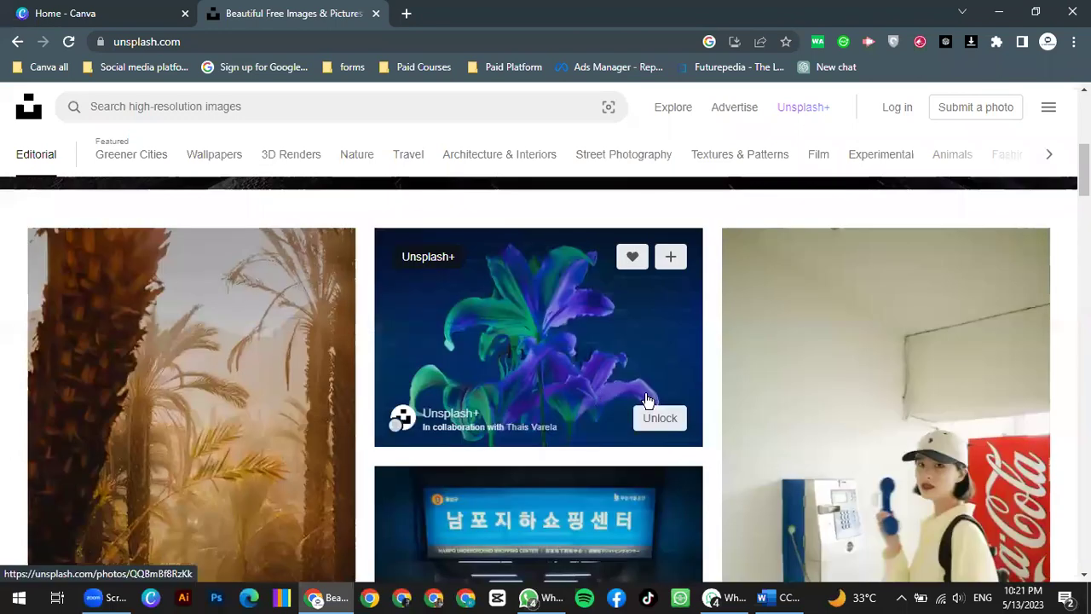
scroll(645, 393, down, 3)
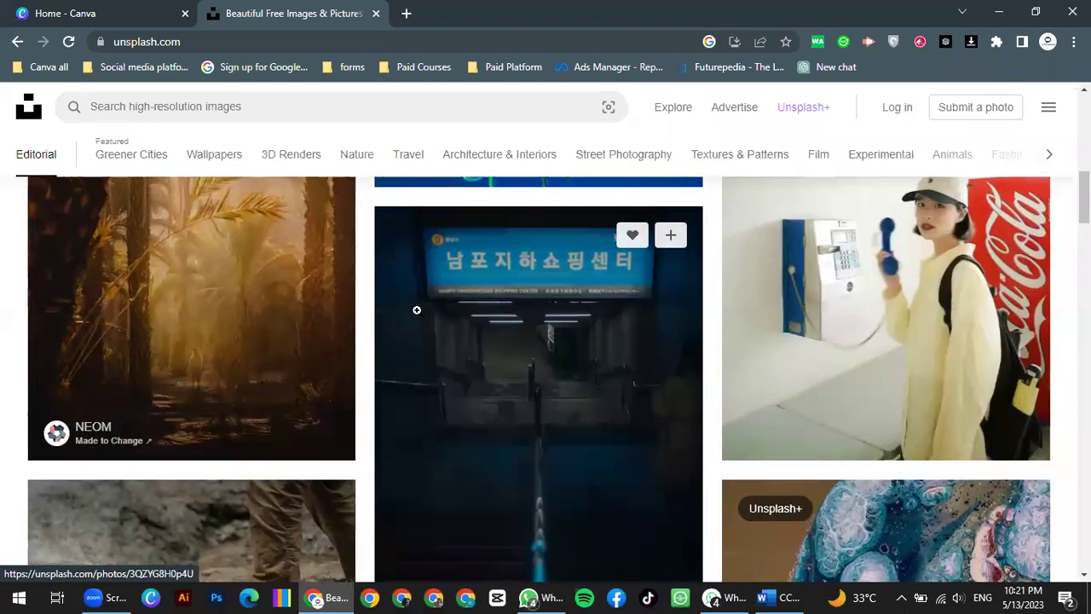
scroll(417, 310, up, 6)
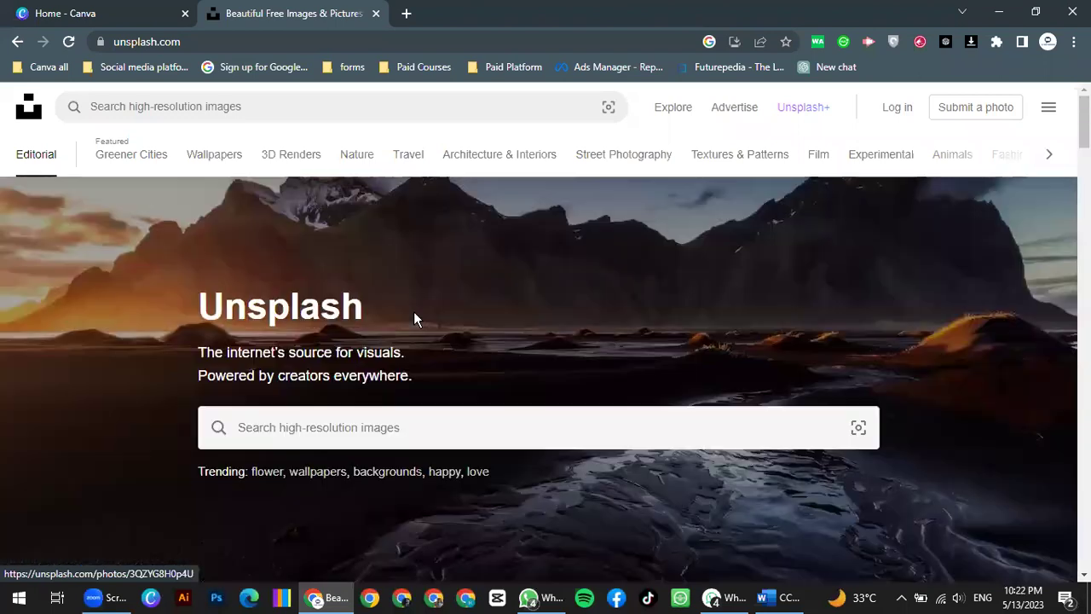
click(234, 42)
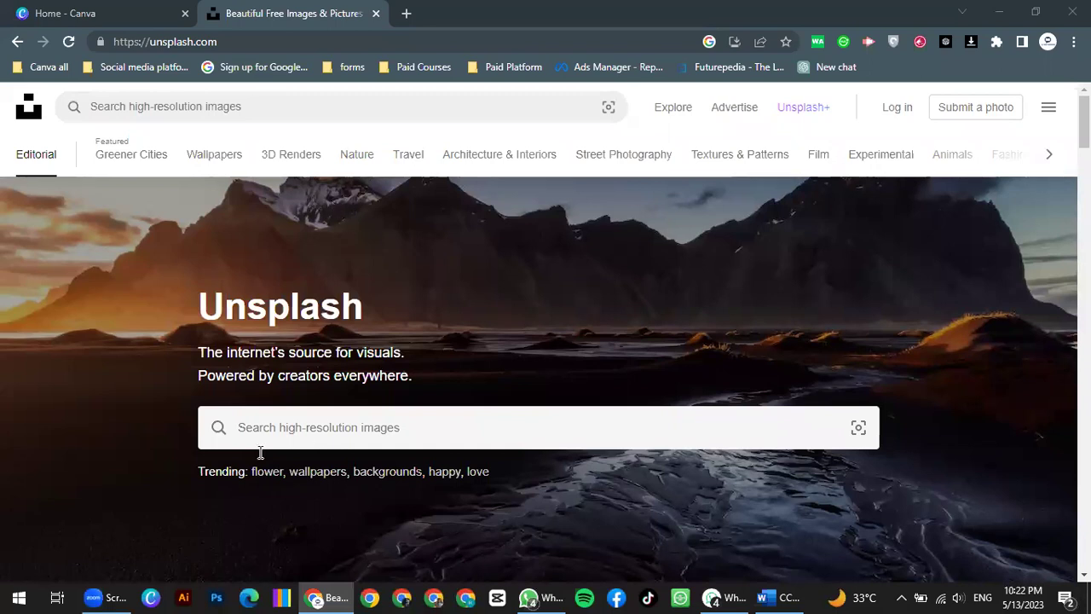
Step: Type 'co' in Unsplash's hero search box to get suggestions like coffee and couple
click(339, 424)
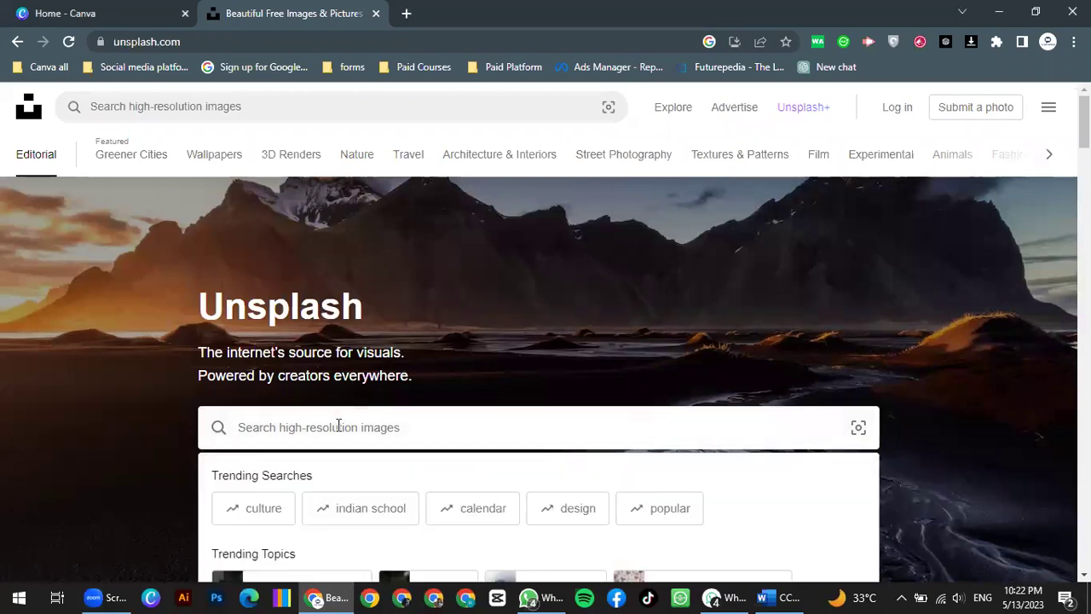
scroll(338, 424, down, 2)
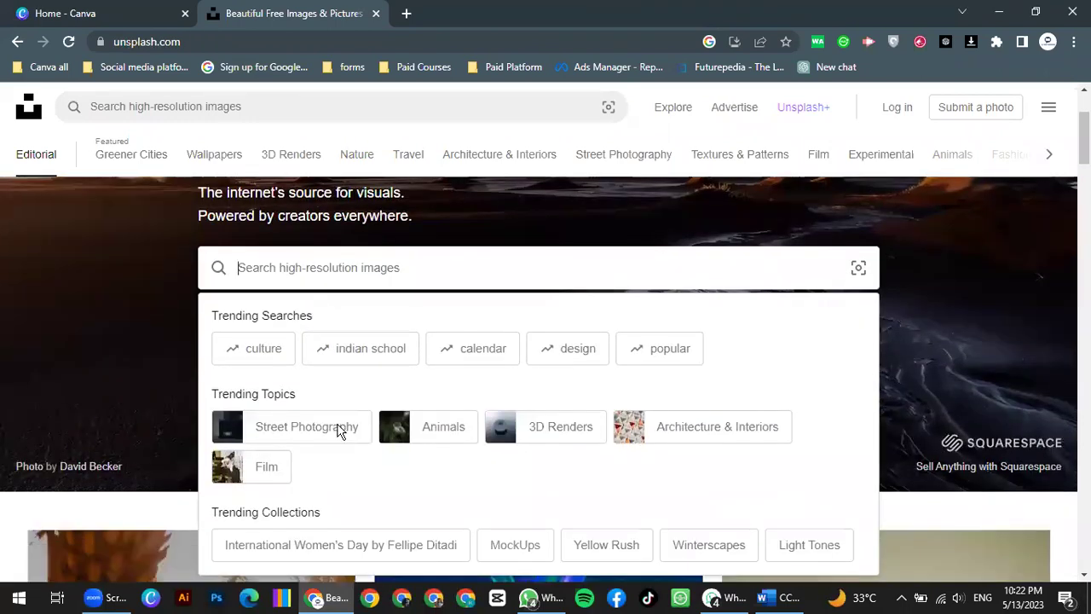
text(co)
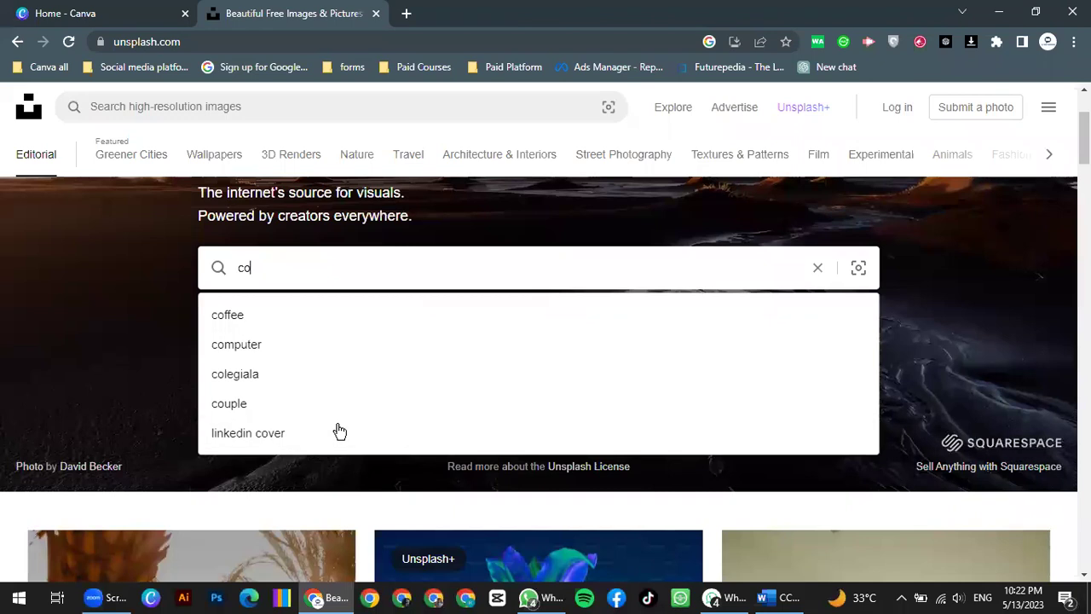
click(216, 316)
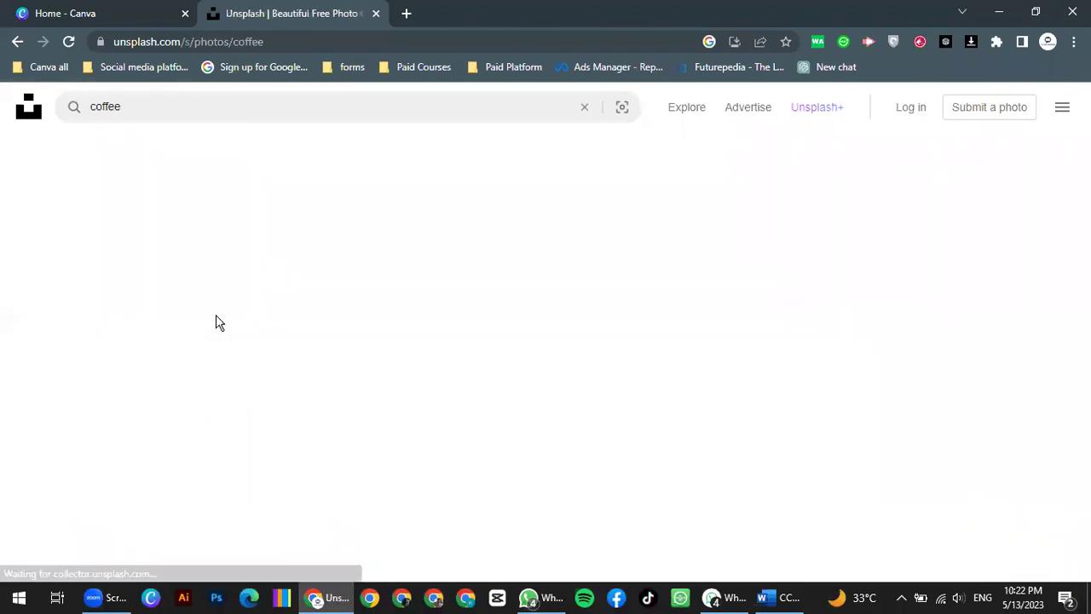
scroll(273, 372, down, 3)
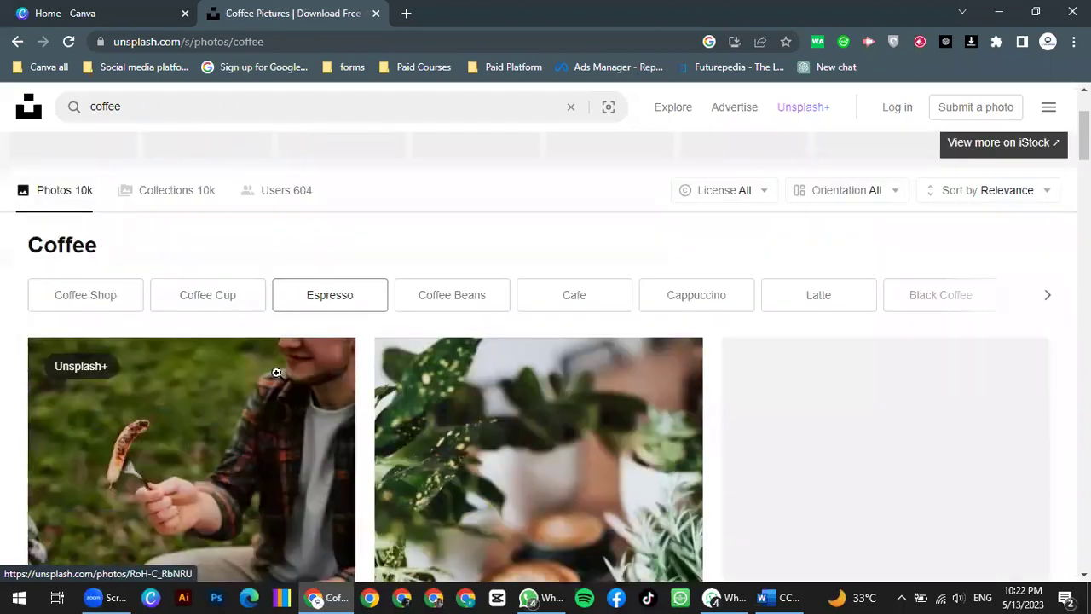
scroll(266, 377, down, 3)
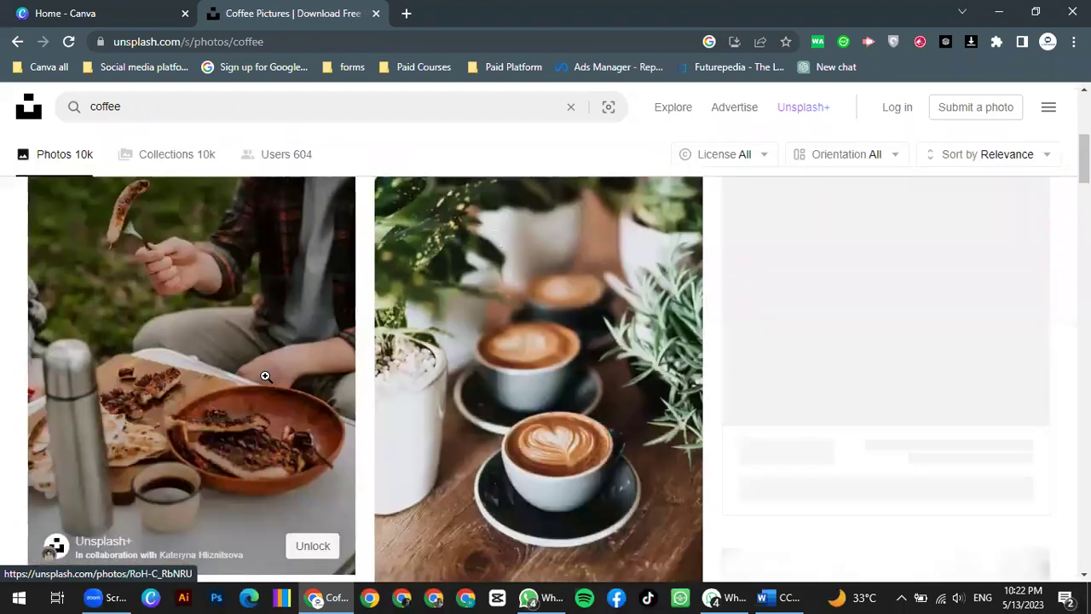
scroll(559, 371, down, 2)
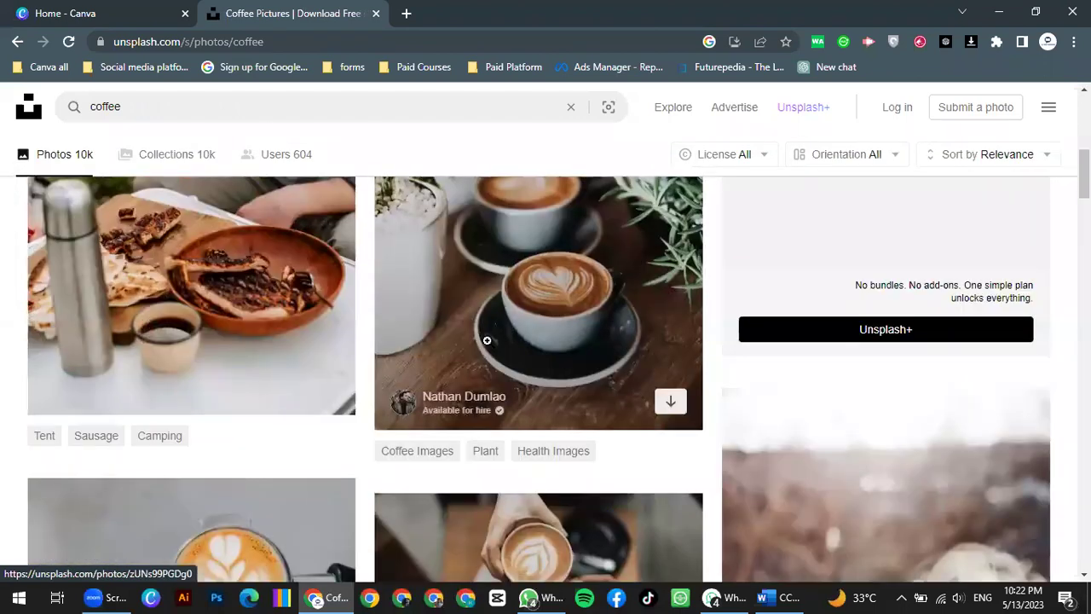
scroll(196, 383, down, 2)
scroll(467, 302, down, 1)
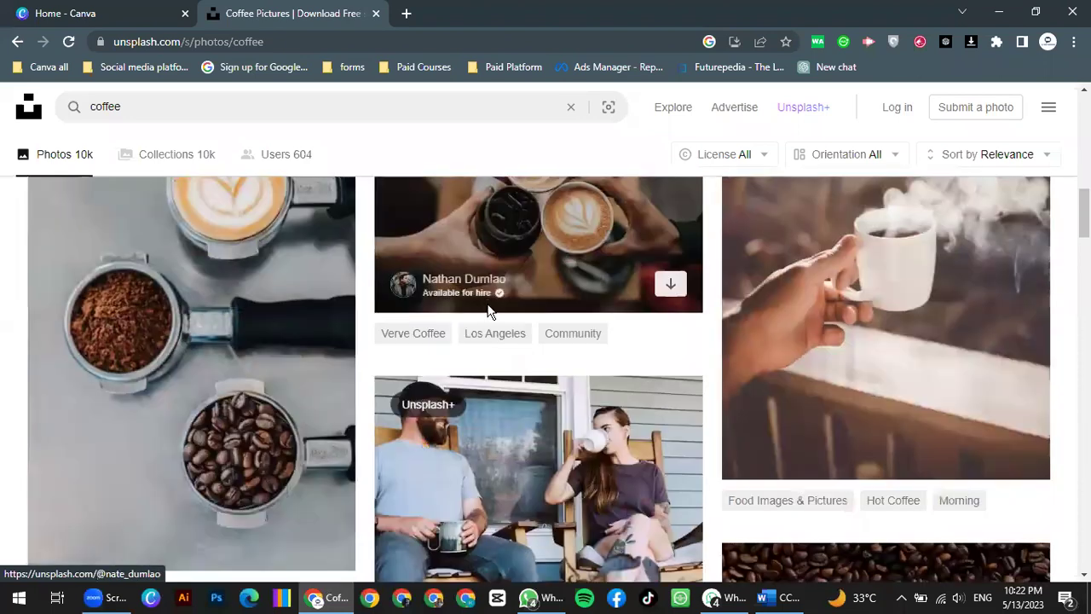
scroll(487, 310, down, 3)
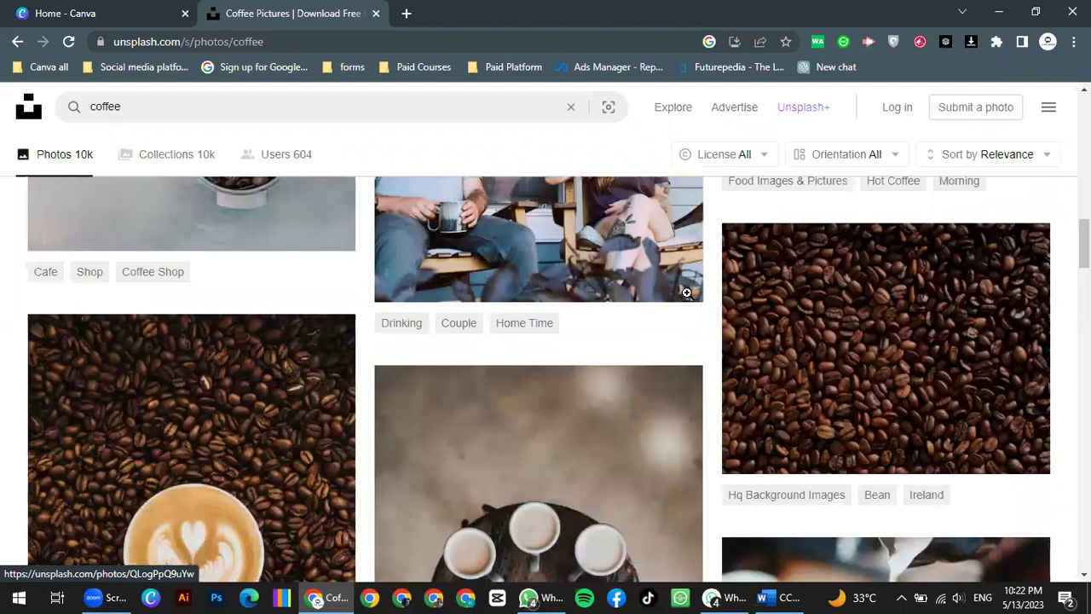
scroll(687, 293, down, 3)
scroll(687, 293, down, 3)
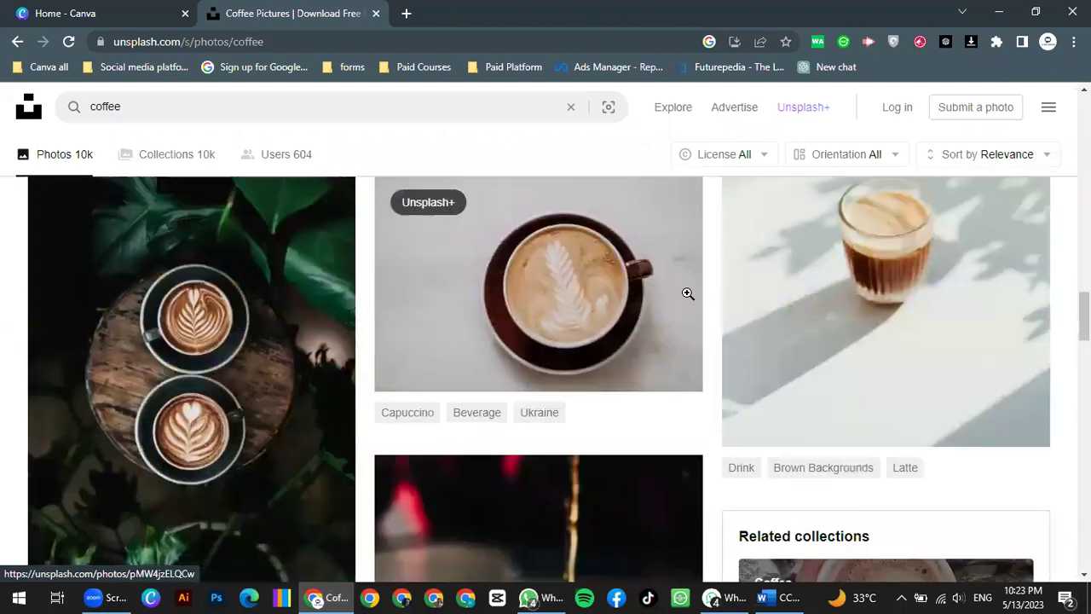
scroll(685, 294, down, 3)
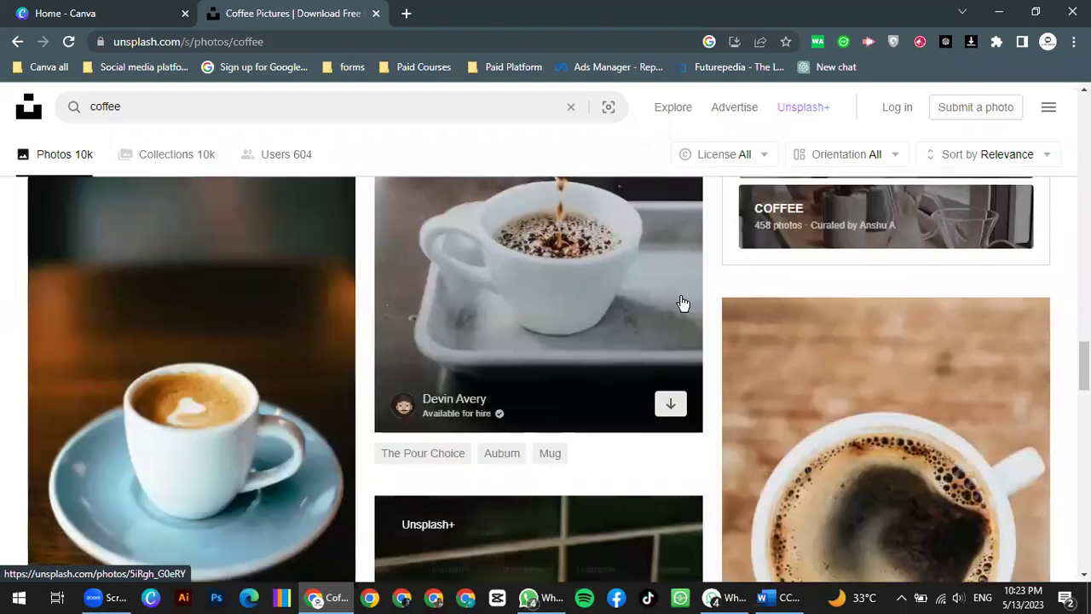
scroll(648, 307, up, 5)
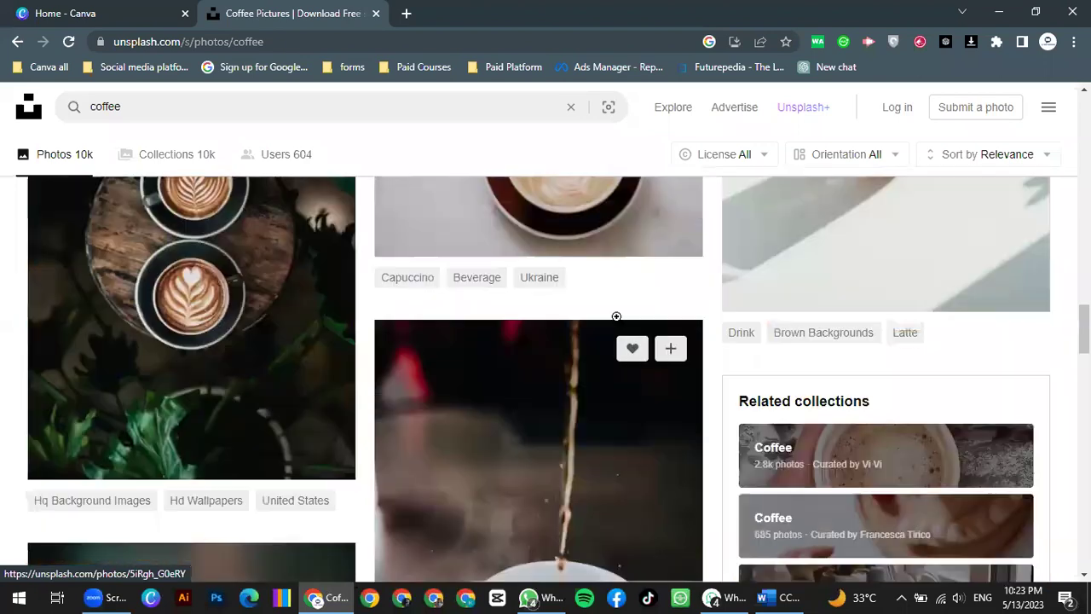
scroll(213, 136, up, 5)
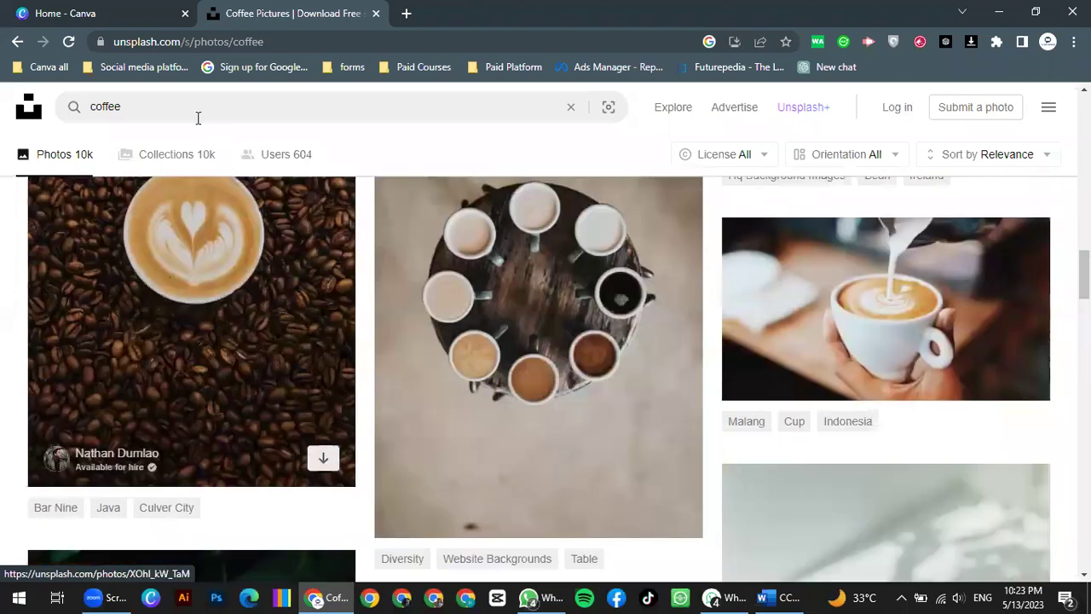
click(198, 117)
key(BackSpace)
key(BackSpace)
key(BackSpace)
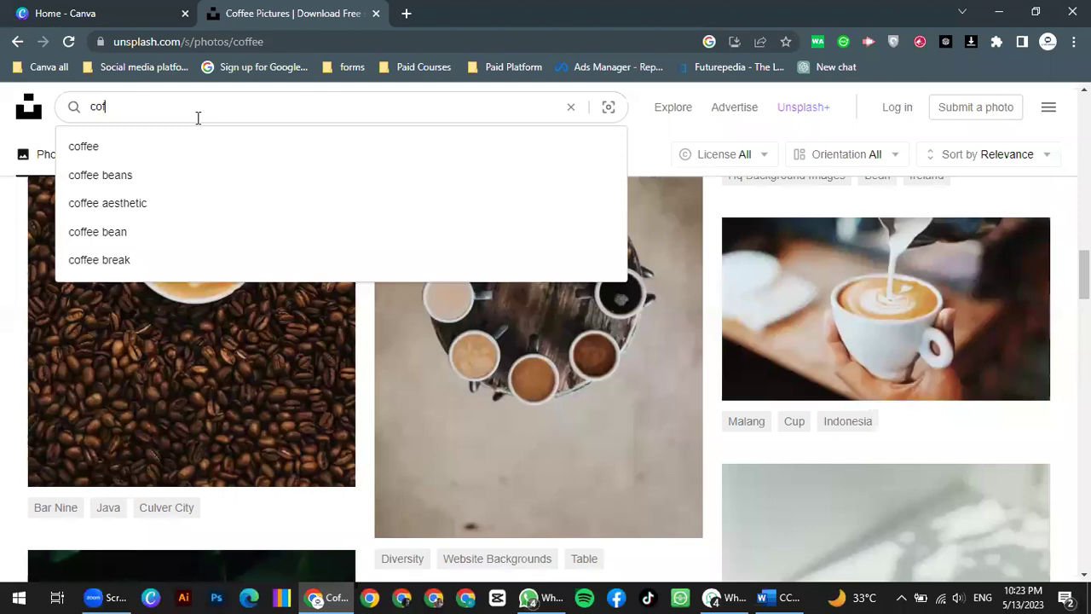
Step: Replace 'coffee' with 'techn', pick the technology suggestion, and scroll the Technology photos
key(BackSpace)
key(BackSpace)
key(BackSpace)
text(techn)
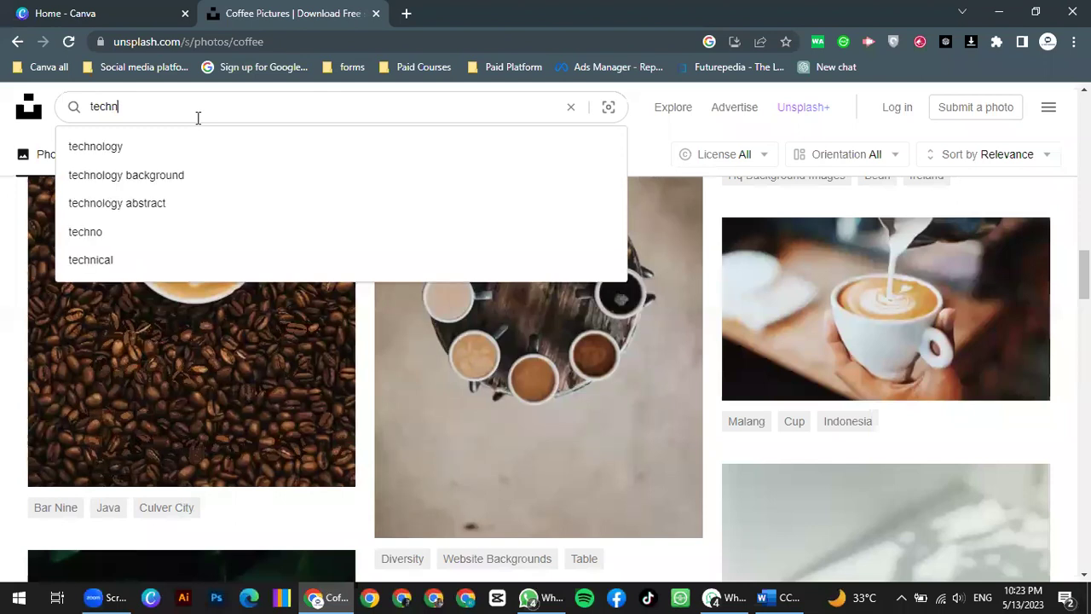
click(136, 150)
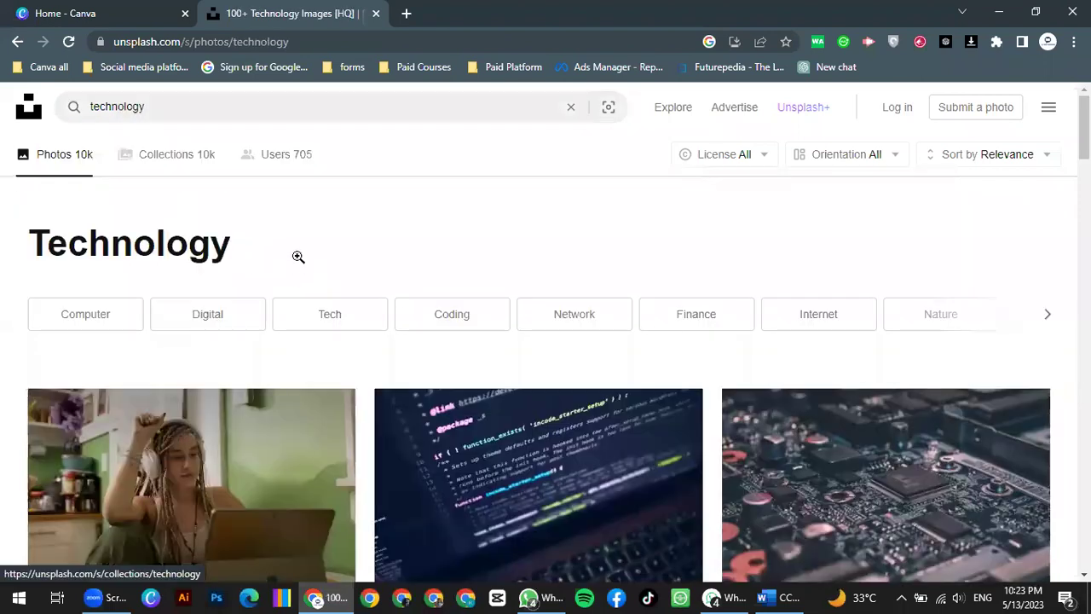
scroll(633, 325, down, 3)
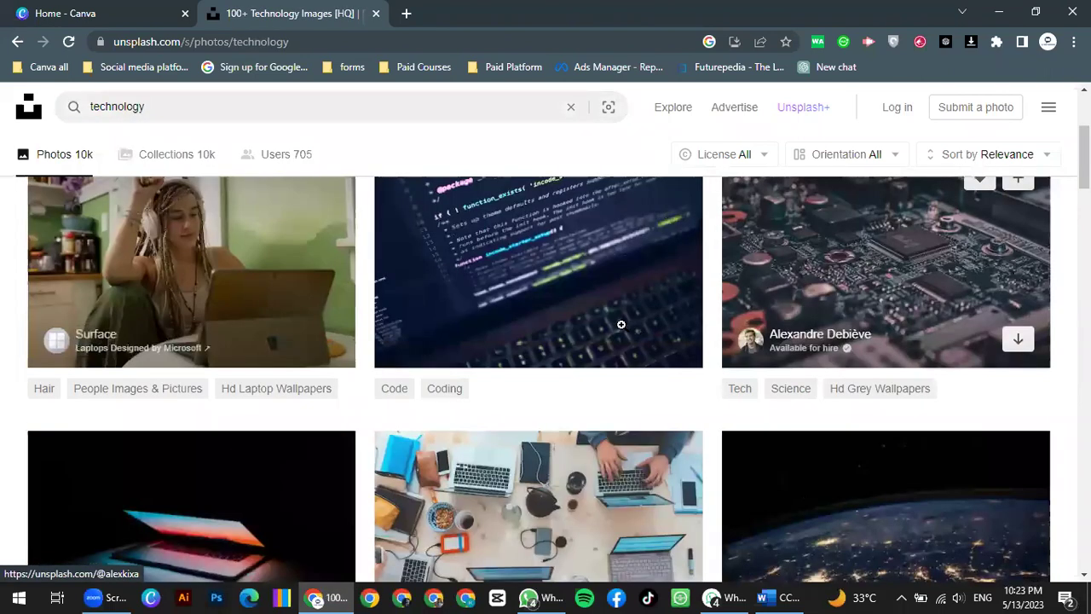
scroll(622, 324, down, 3)
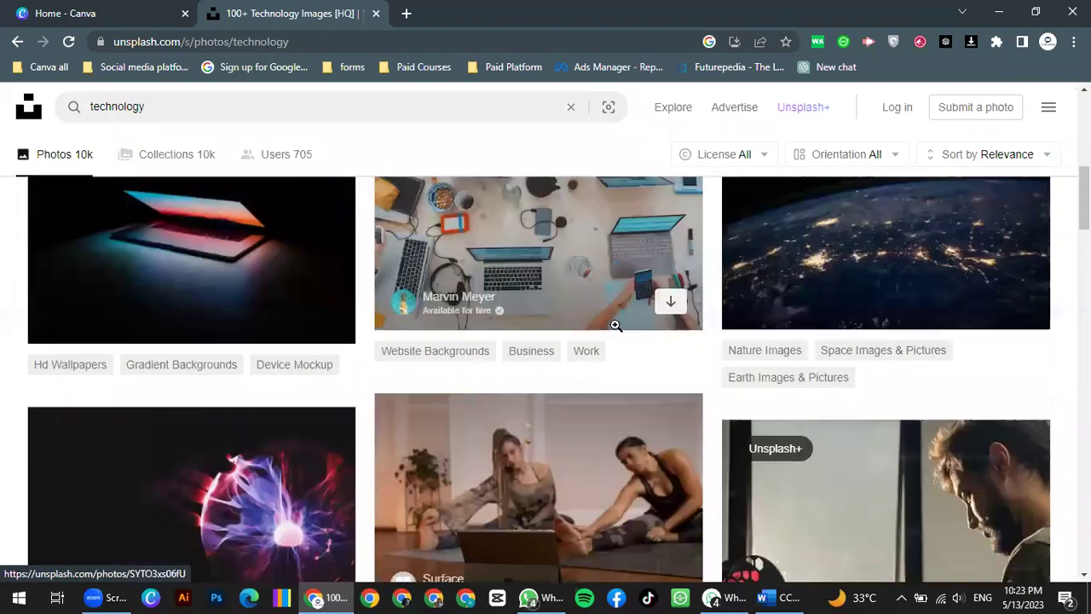
scroll(615, 324, down, 5)
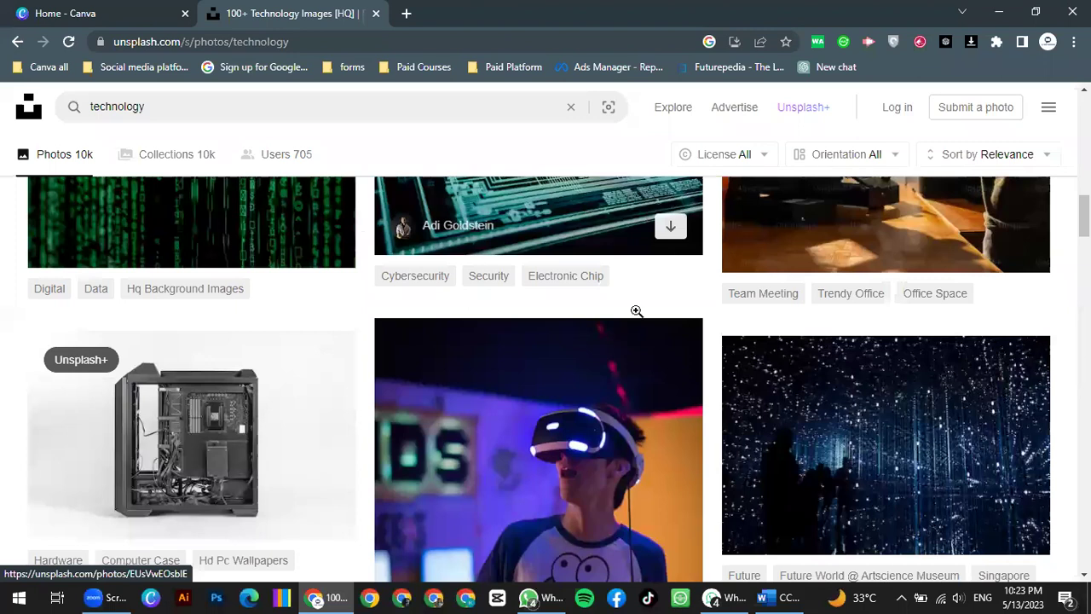
scroll(633, 312, down, 5)
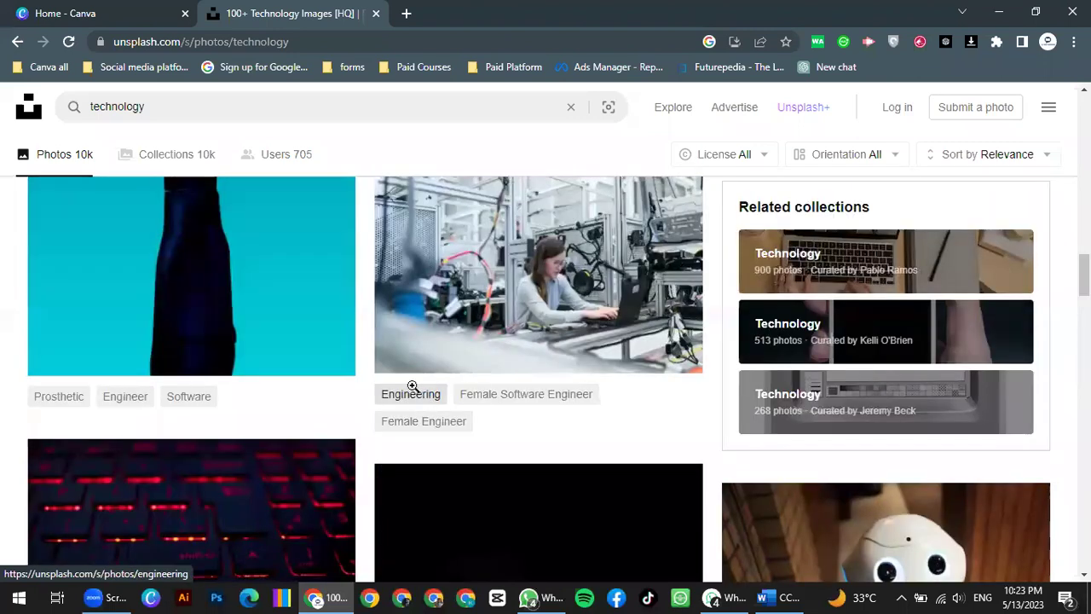
scroll(404, 385, up, 5)
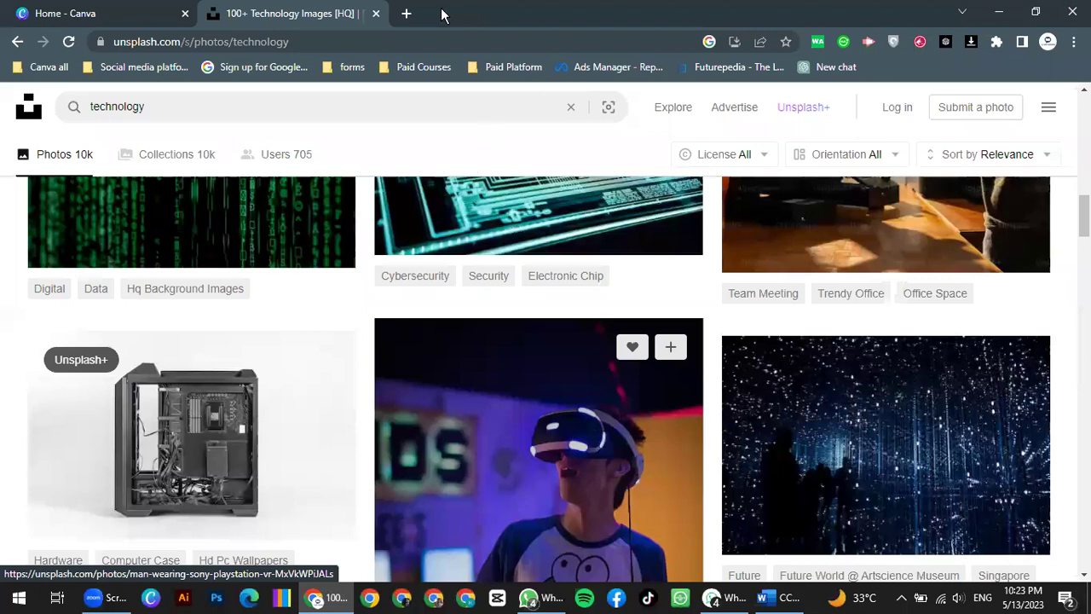
Step: Search 'freepik' in a new tab, open freepik.com, then return to the Unsplash tab
click(401, 14)
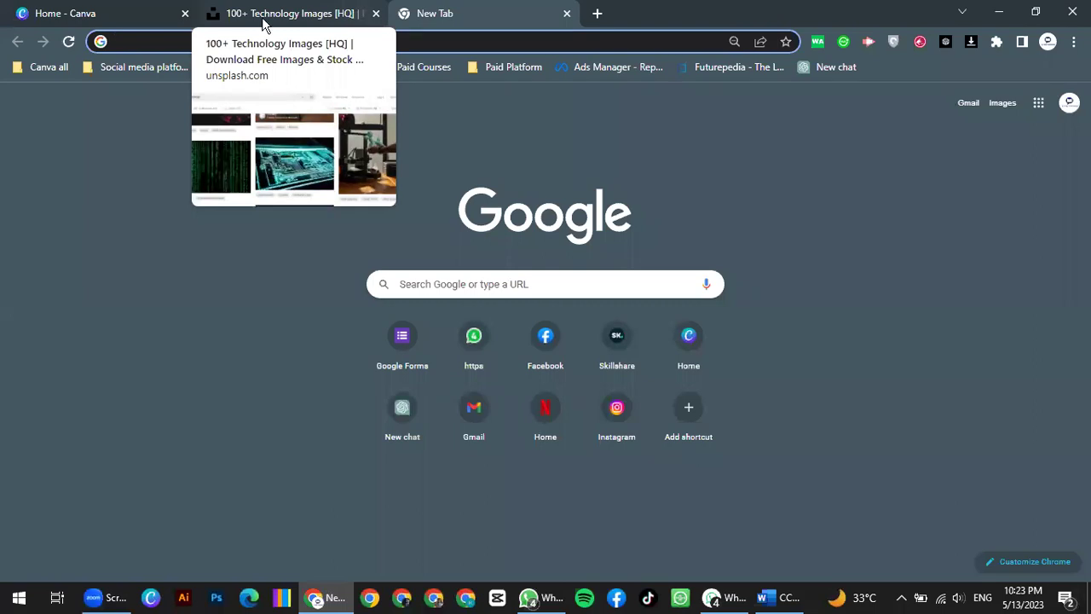
click(169, 42)
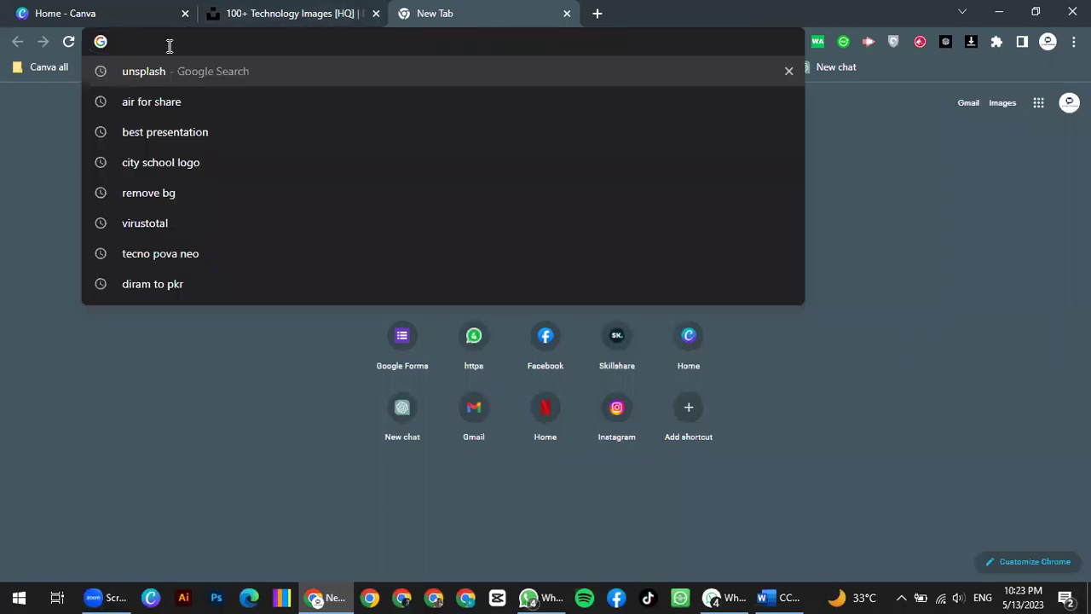
text(freepik)
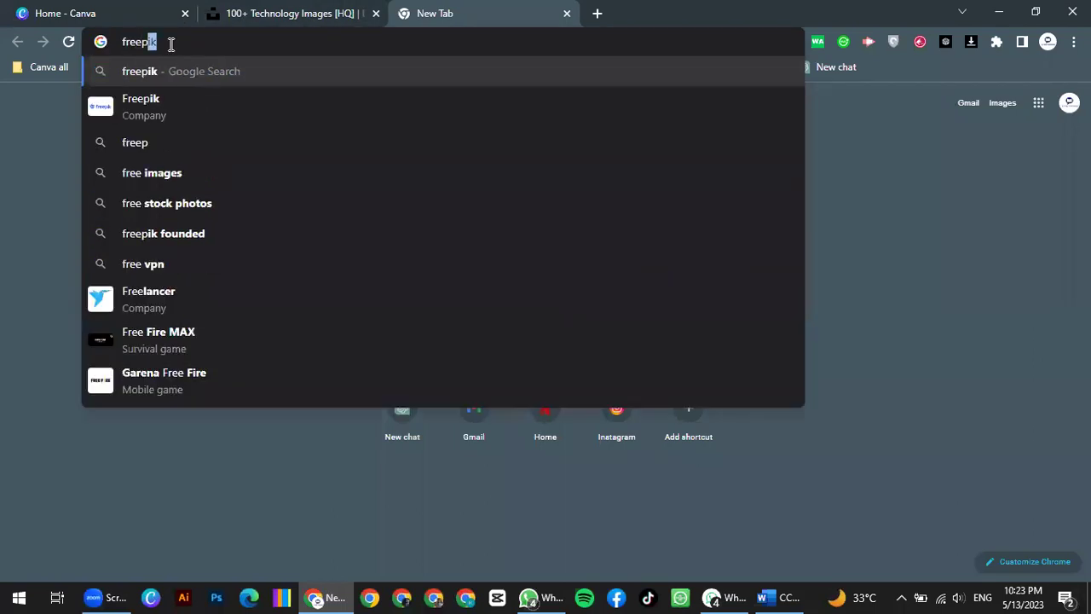
key(Return)
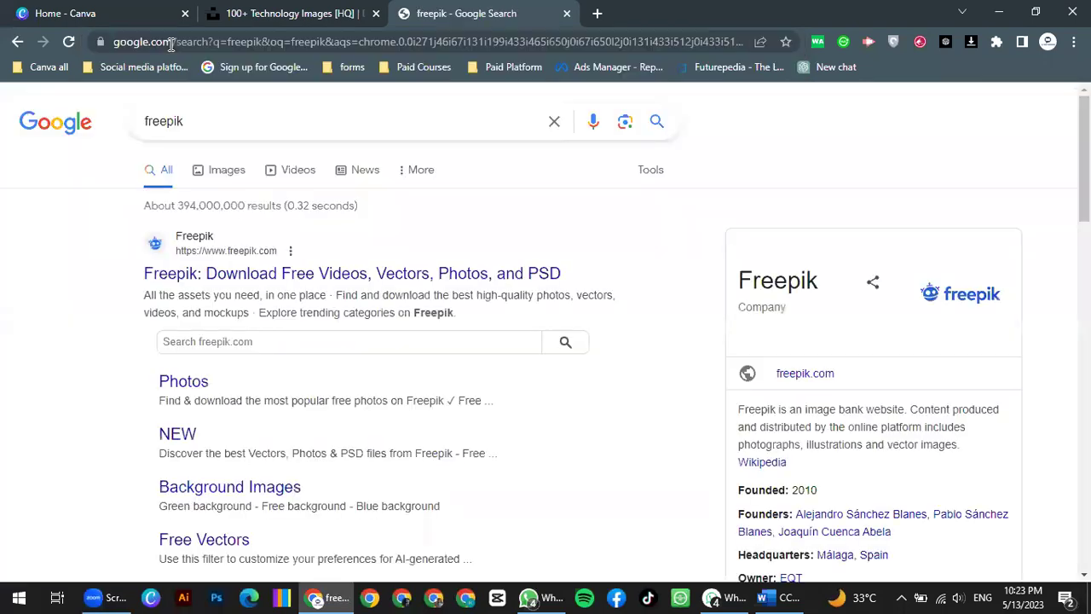
click(307, 280)
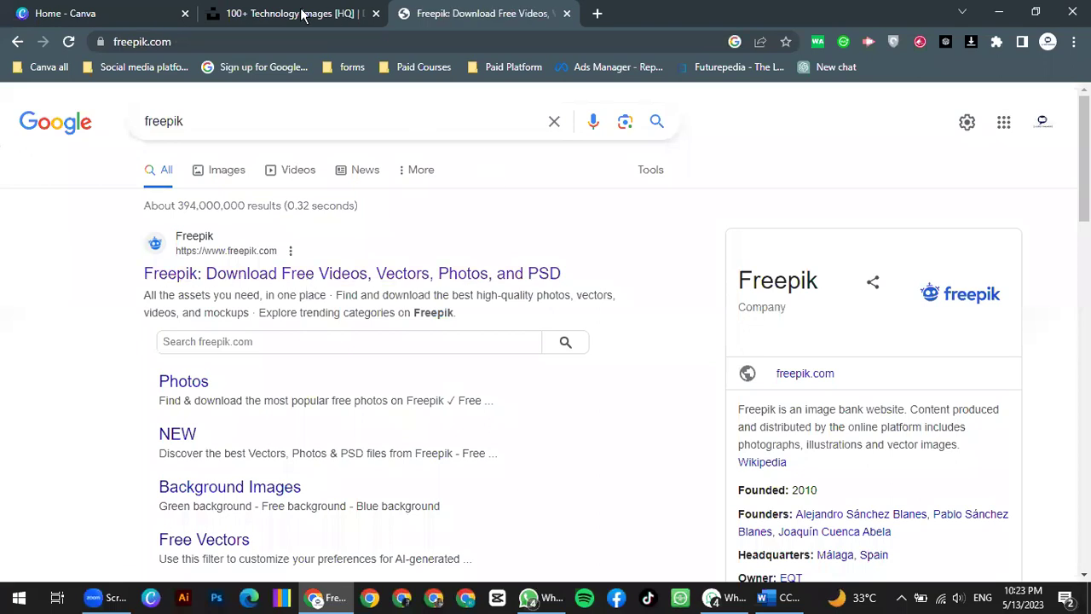
click(305, 15)
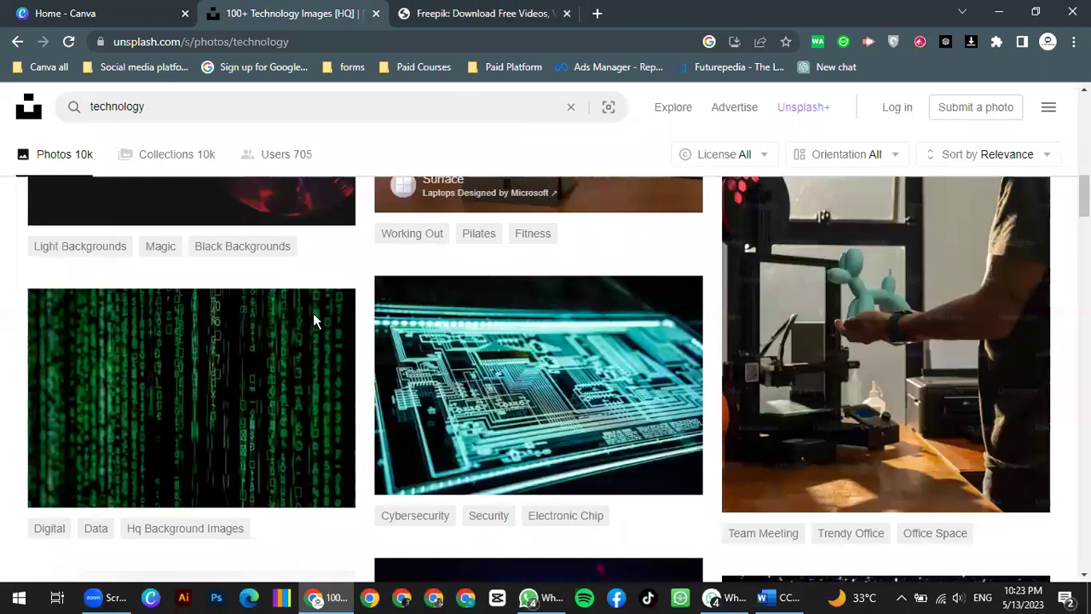
Step: Switch to the Freepik tab with Ctrl+Tab to show its home page
key(ctrl+Tab)
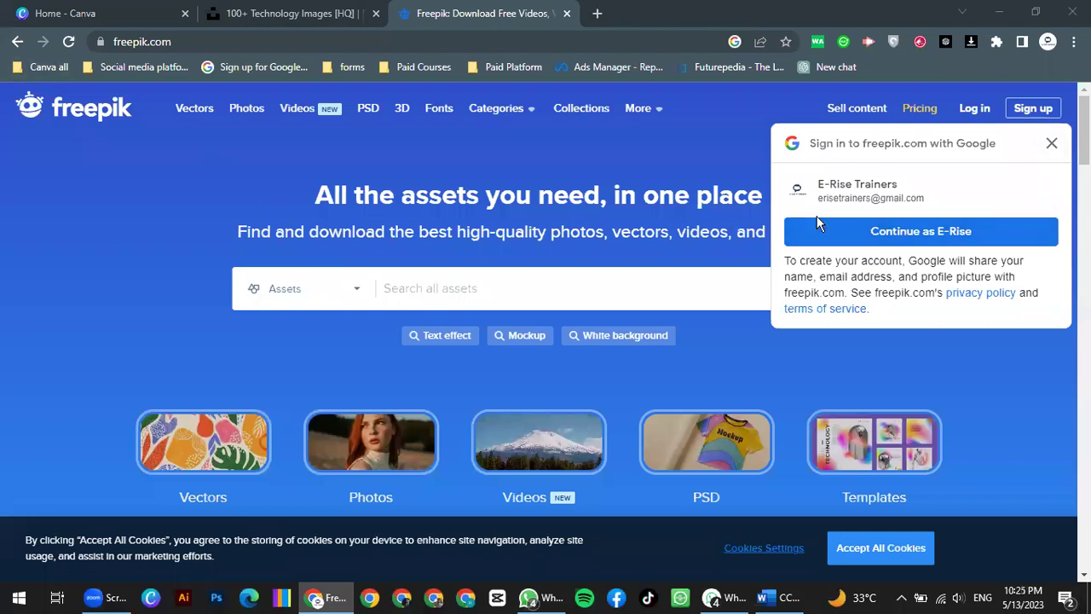
Step: Sign in to Freepik with Google, check the account menu, and open the asset-type dropdown
click(905, 234)
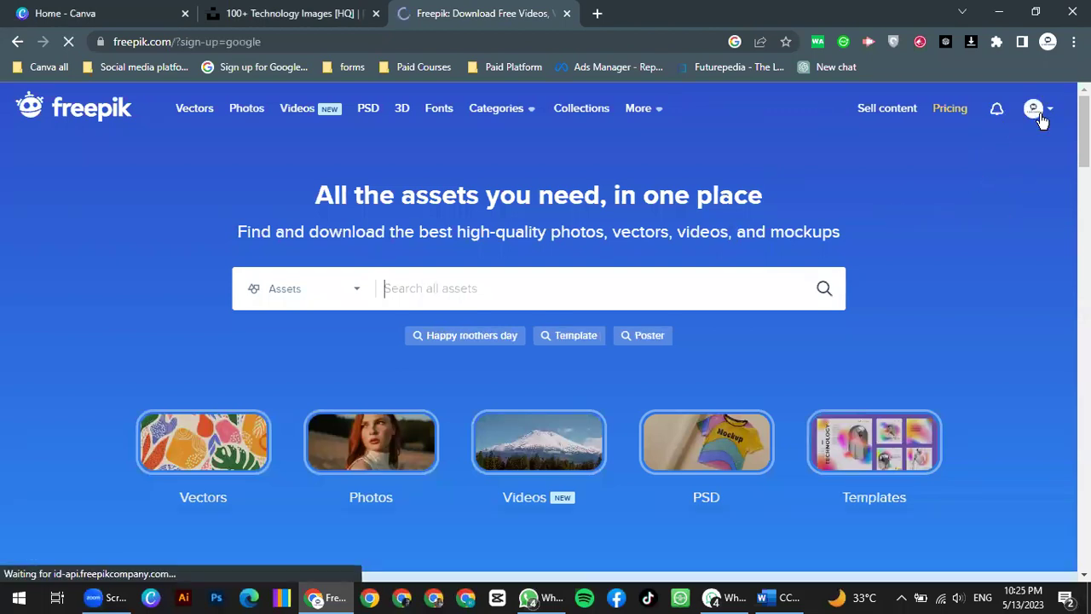
click(1034, 109)
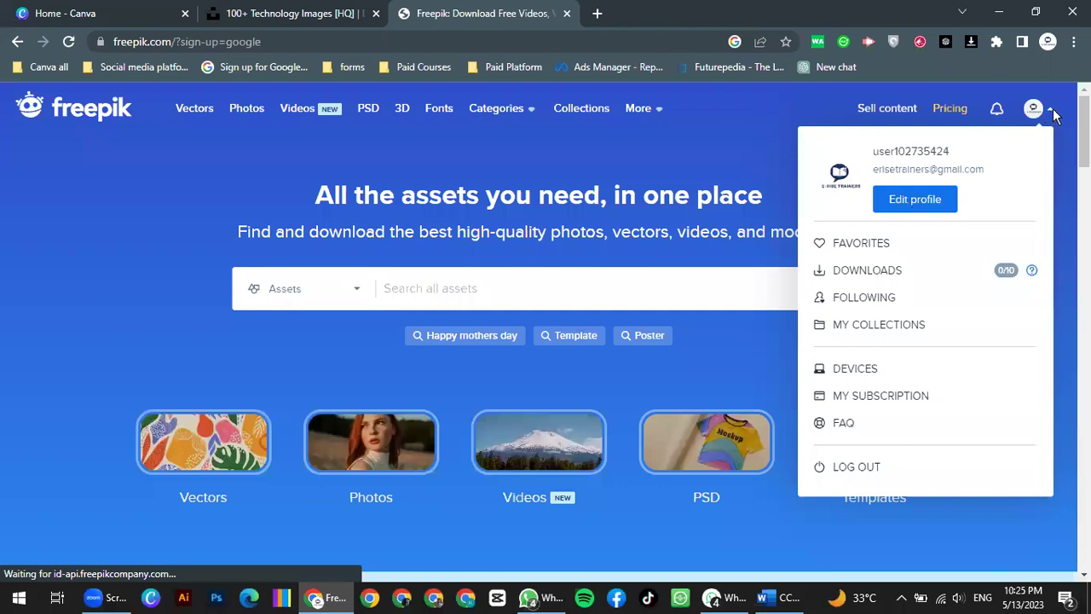
scroll(537, 336, down, 2)
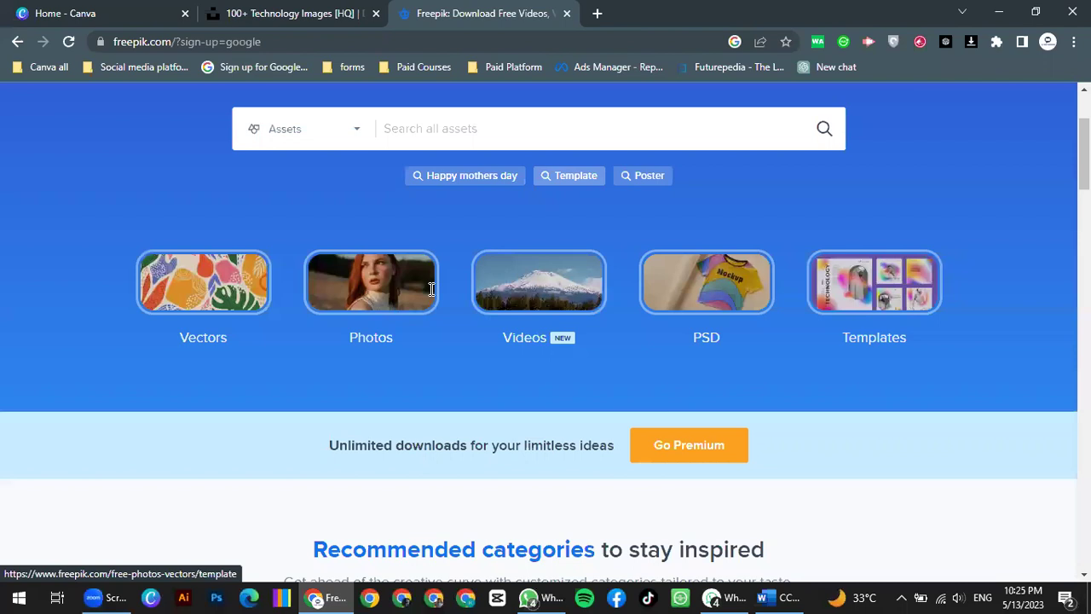
scroll(350, 292, up, 2)
click(356, 294)
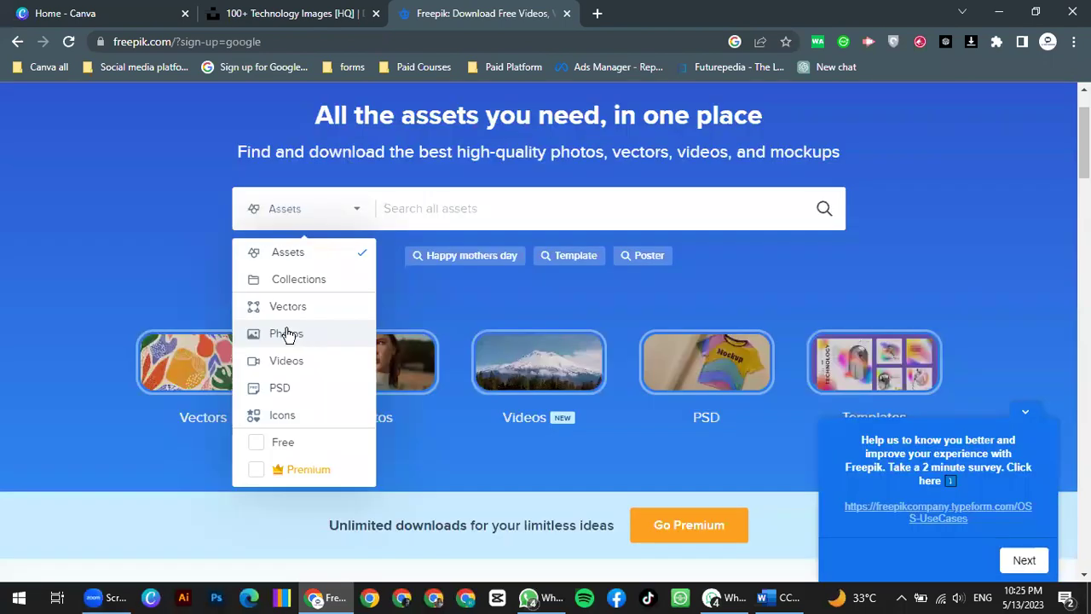
Step: Search Freepik Photos for 'technology background', dismiss the videos promo, and browse the results
click(443, 212)
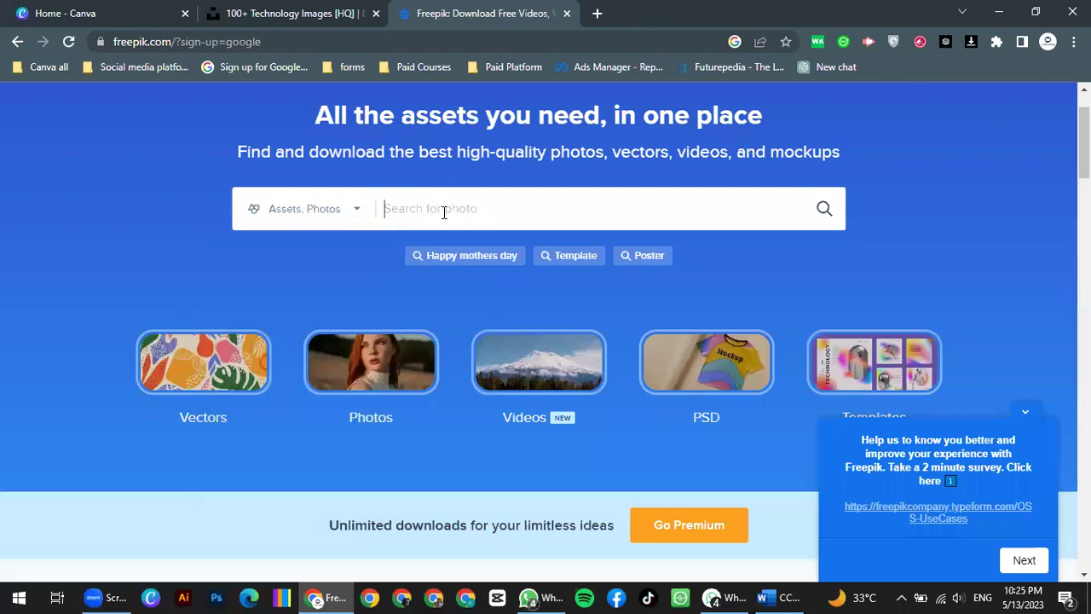
text(technol)
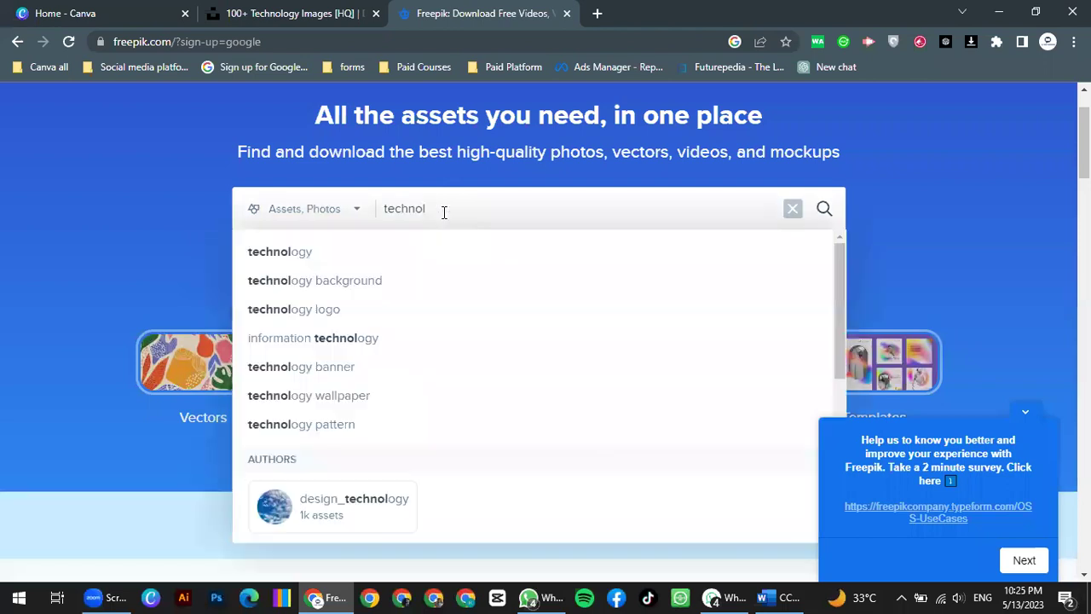
click(291, 265)
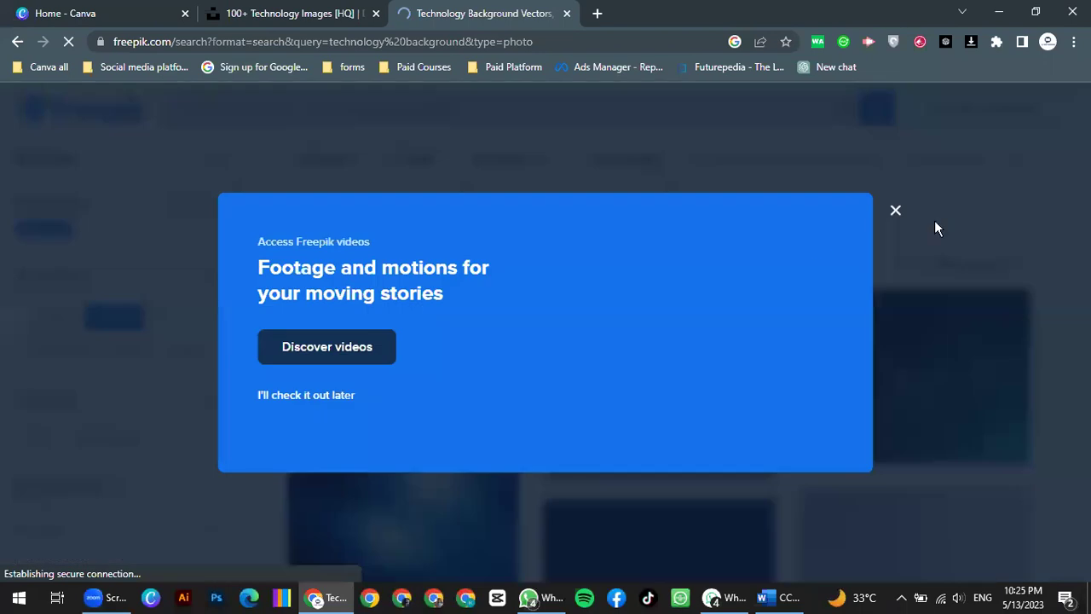
click(895, 211)
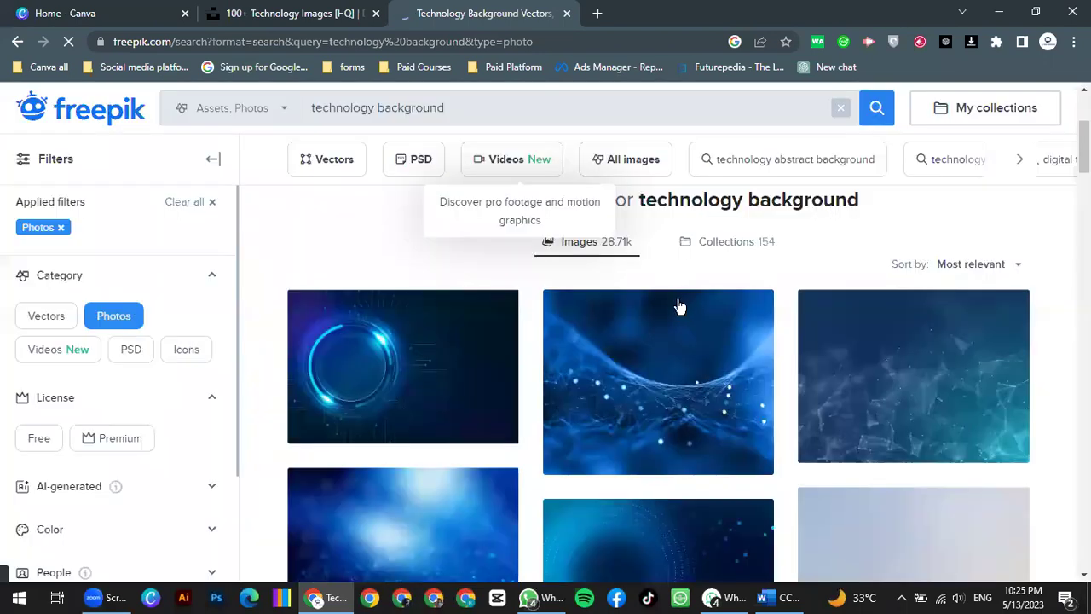
scroll(457, 322, down, 1)
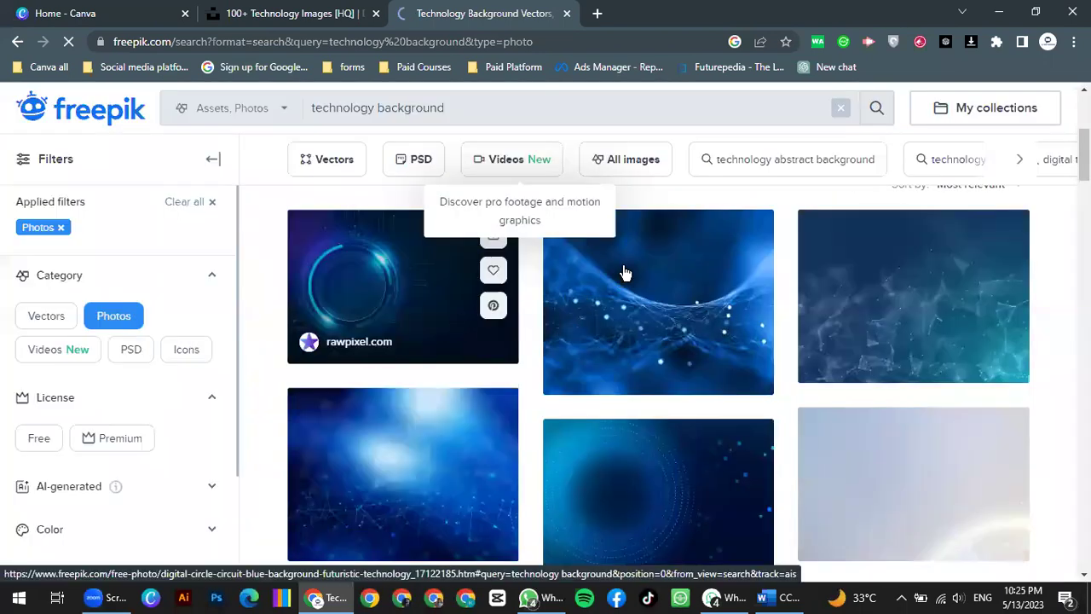
scroll(750, 341, down, 3)
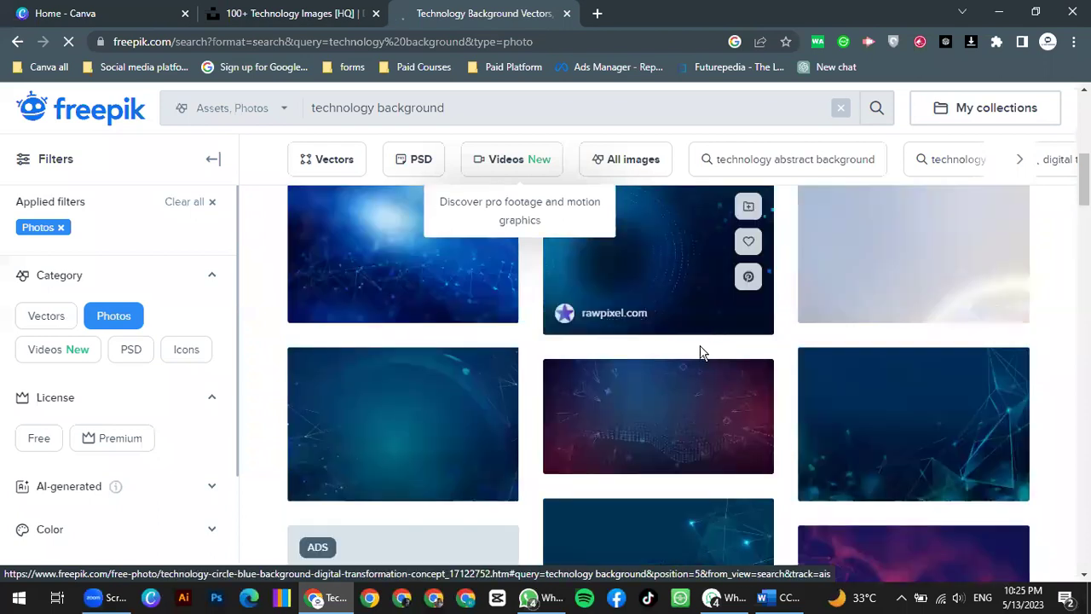
scroll(690, 353, down, 3)
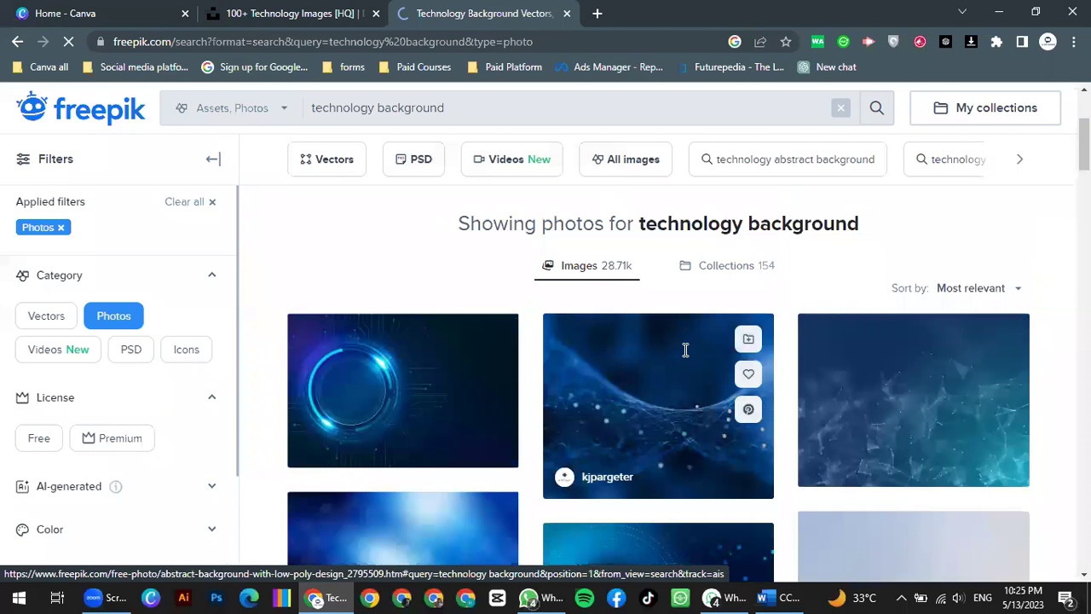
scroll(685, 349, up, 2)
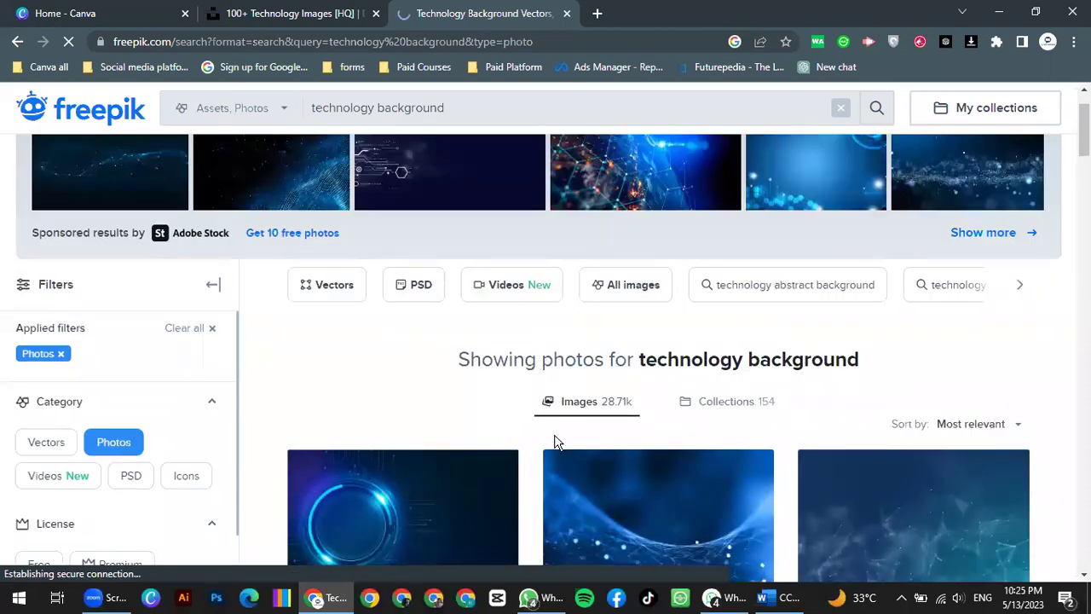
scroll(556, 441, down, 2)
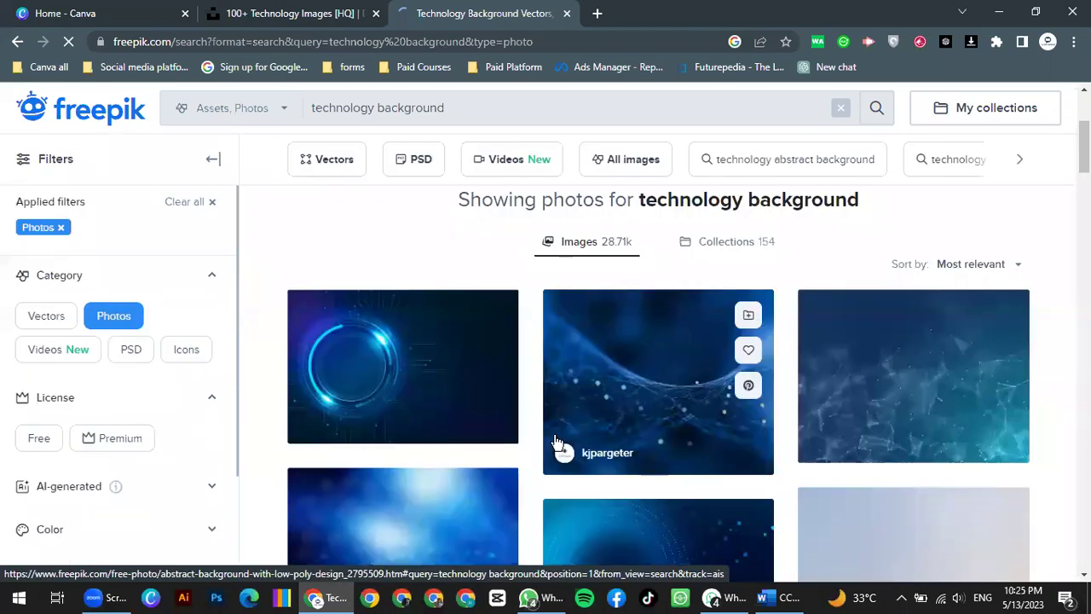
scroll(571, 437, up, 1)
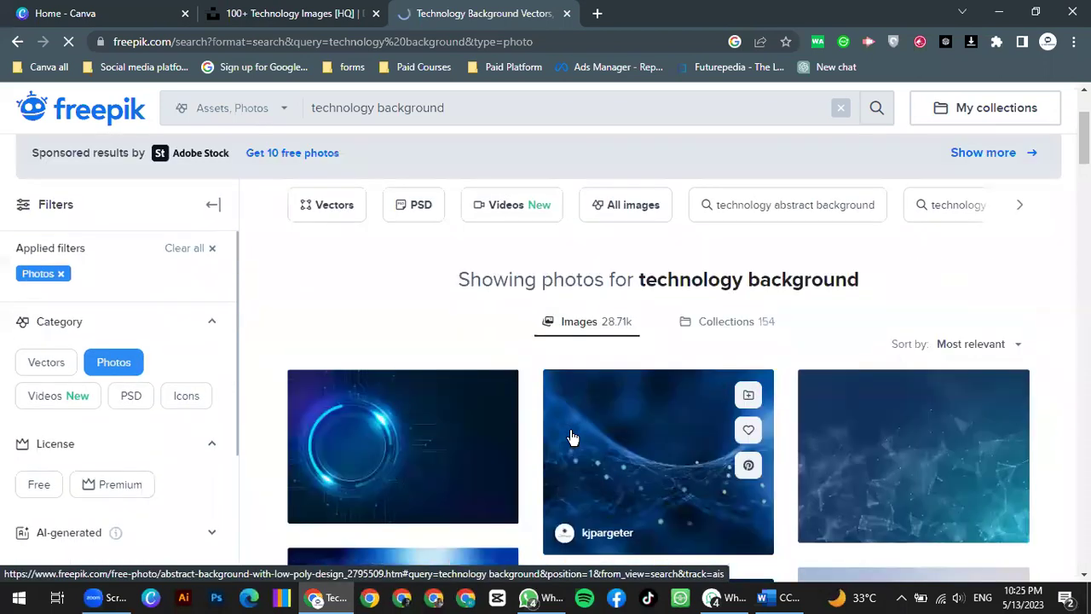
Step: Filter the results to Vectors, select the Freepik URL, then return to the Unsplash Technology tab
click(324, 213)
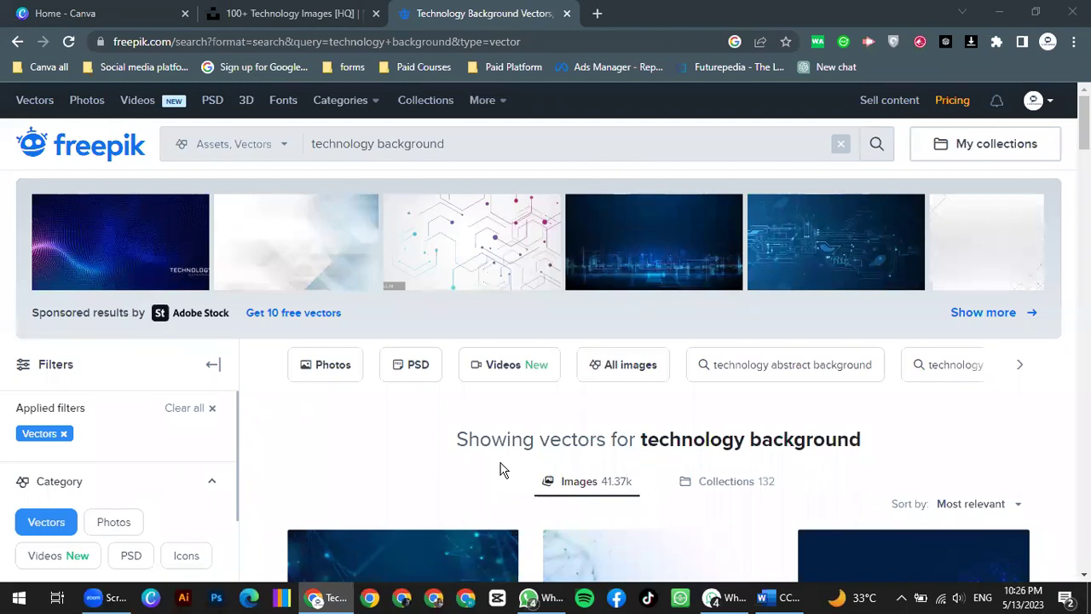
click(217, 38)
click(232, 41)
drag(237, 41, 86, 55)
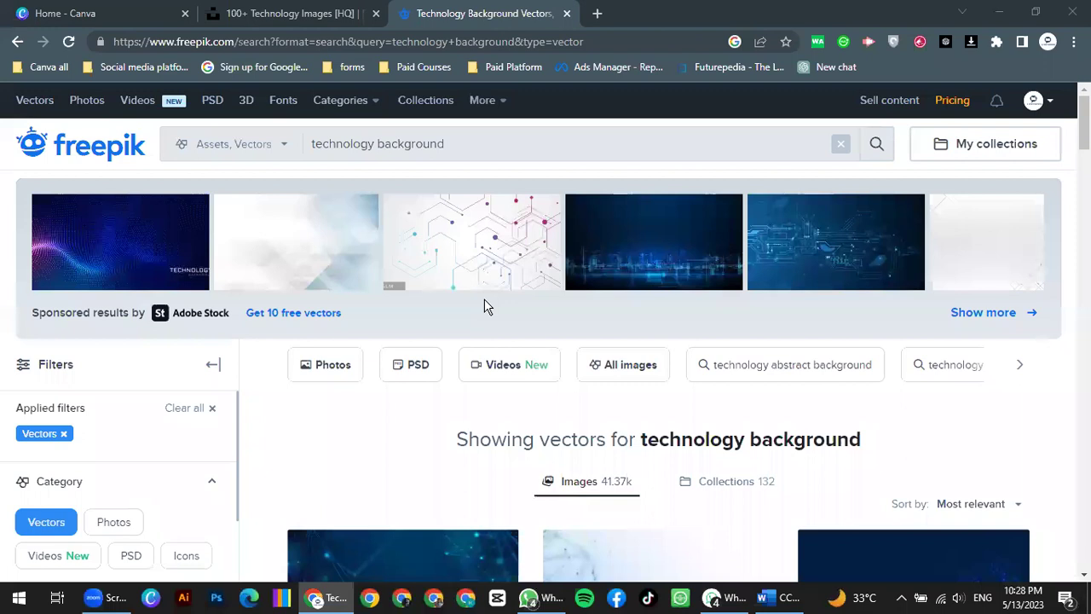
click(294, 13)
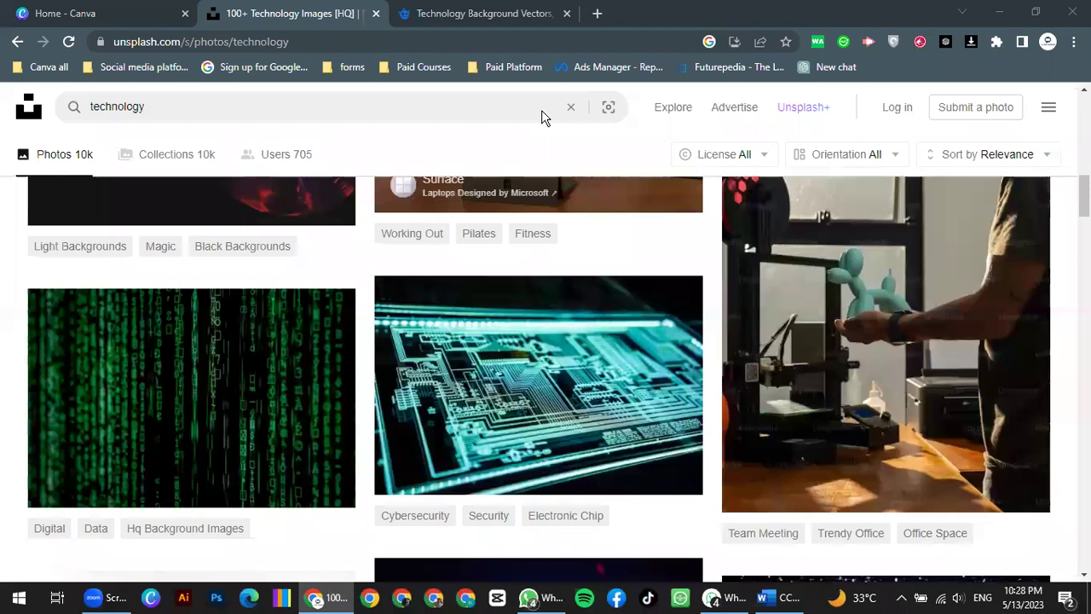
Step: Return to Freepik's technology background results and uncheck Photos in the asset types
scroll(518, 314, down, 5)
scroll(145, 335, up, 5)
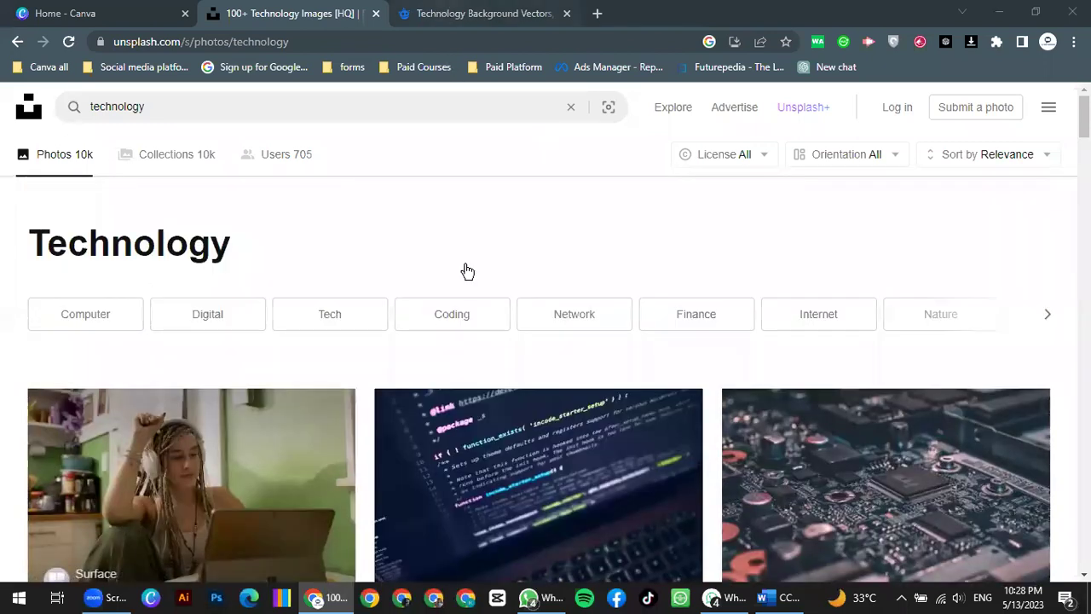
key(ctrl+Tab)
click(20, 43)
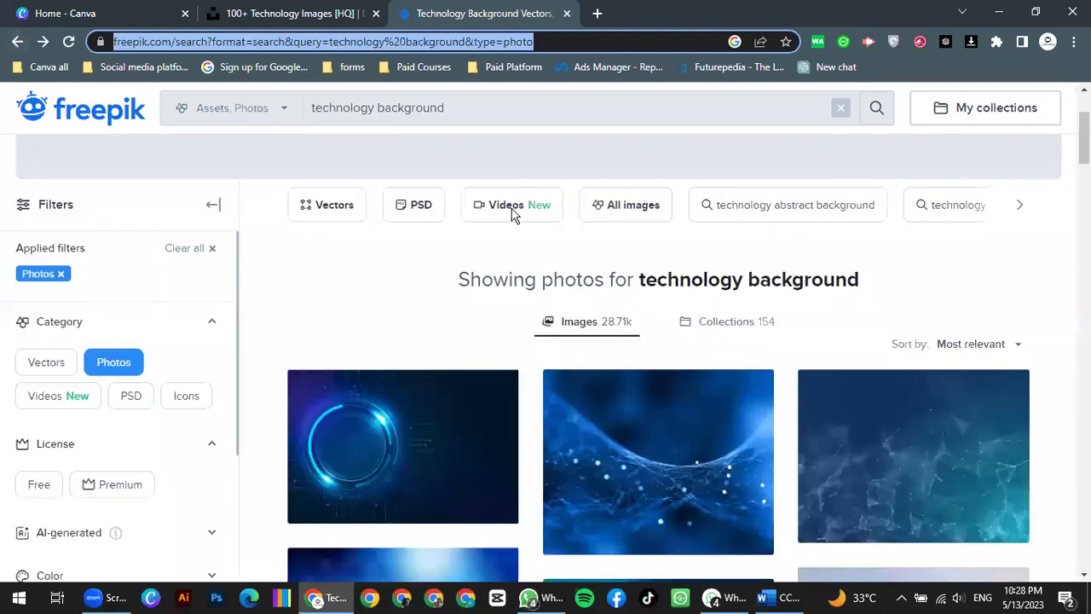
click(280, 116)
click(219, 257)
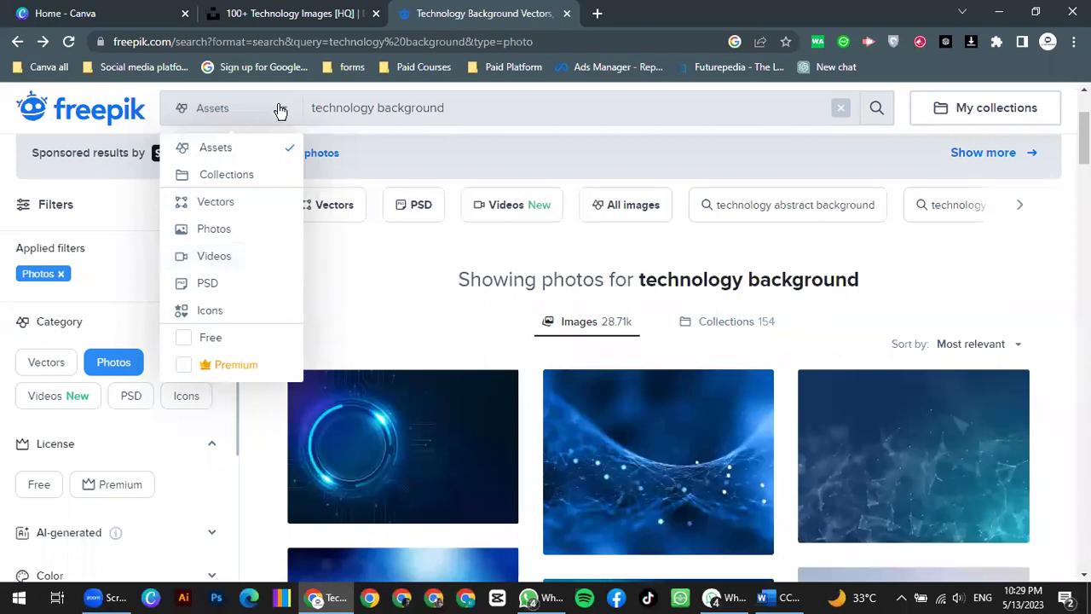
Step: From the Freepik home page, limit assets to Videos and search for 'computer'
click(68, 41)
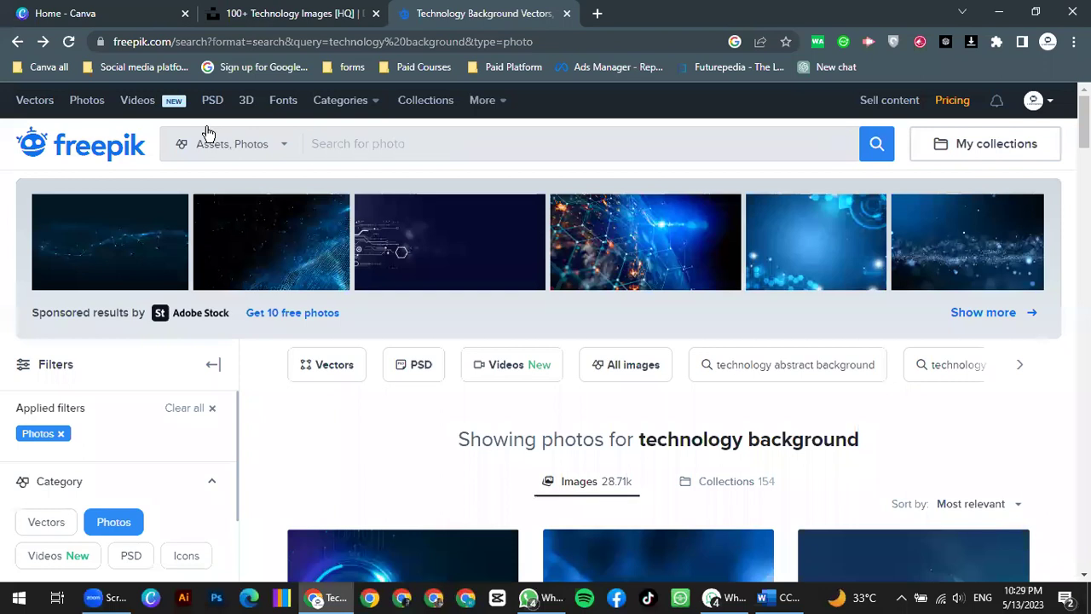
click(214, 276)
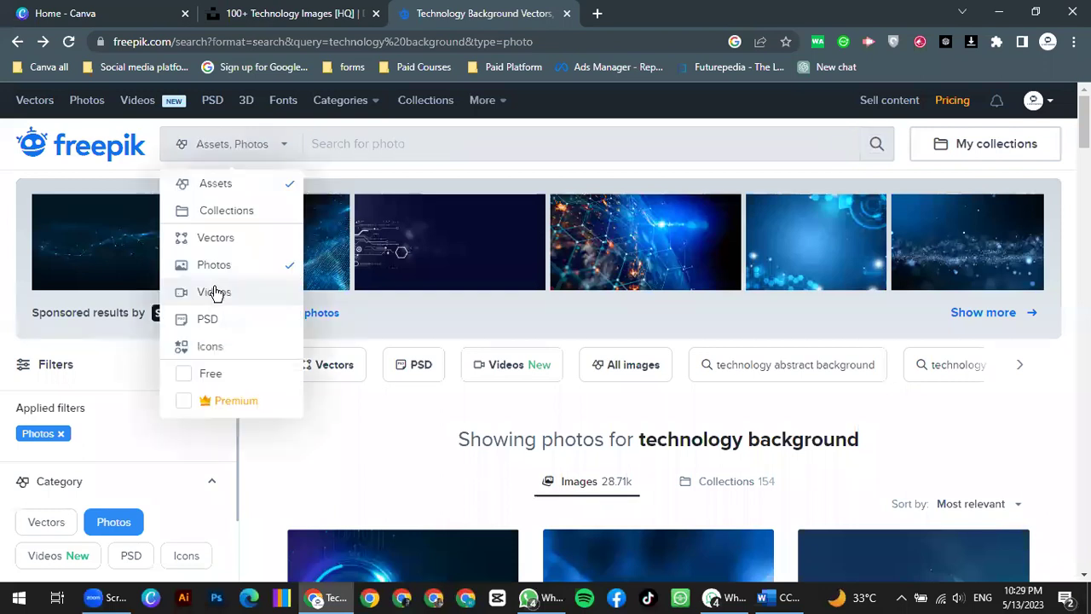
click(97, 149)
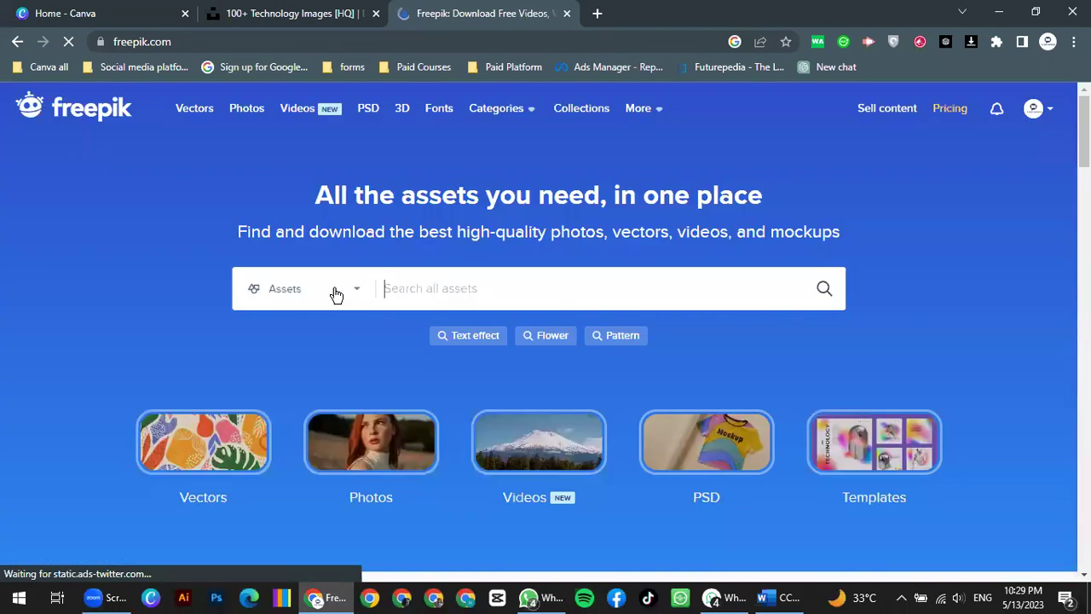
click(335, 294)
click(289, 441)
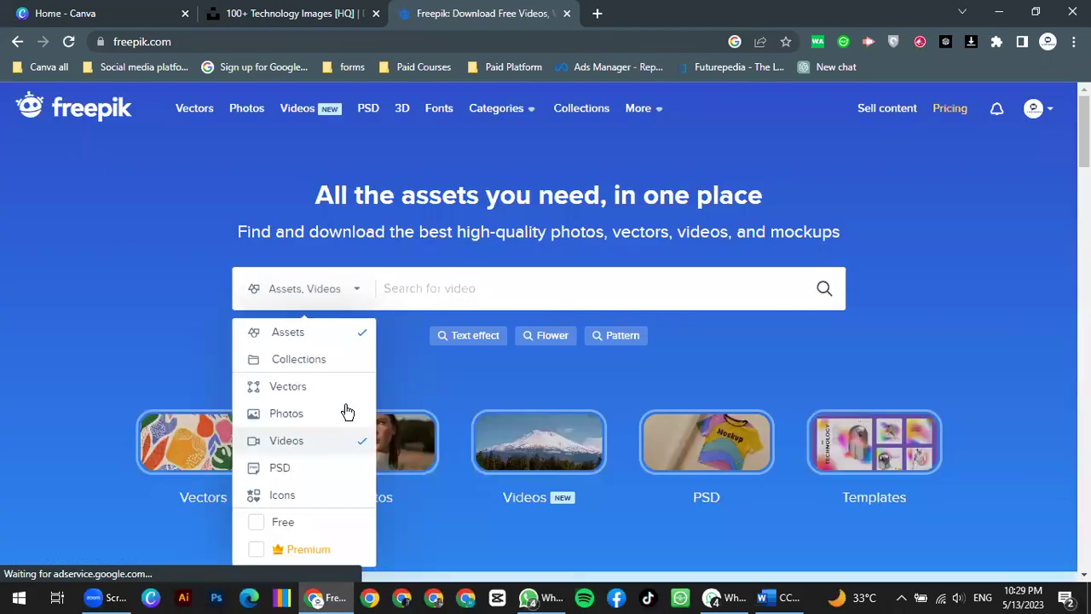
click(397, 284)
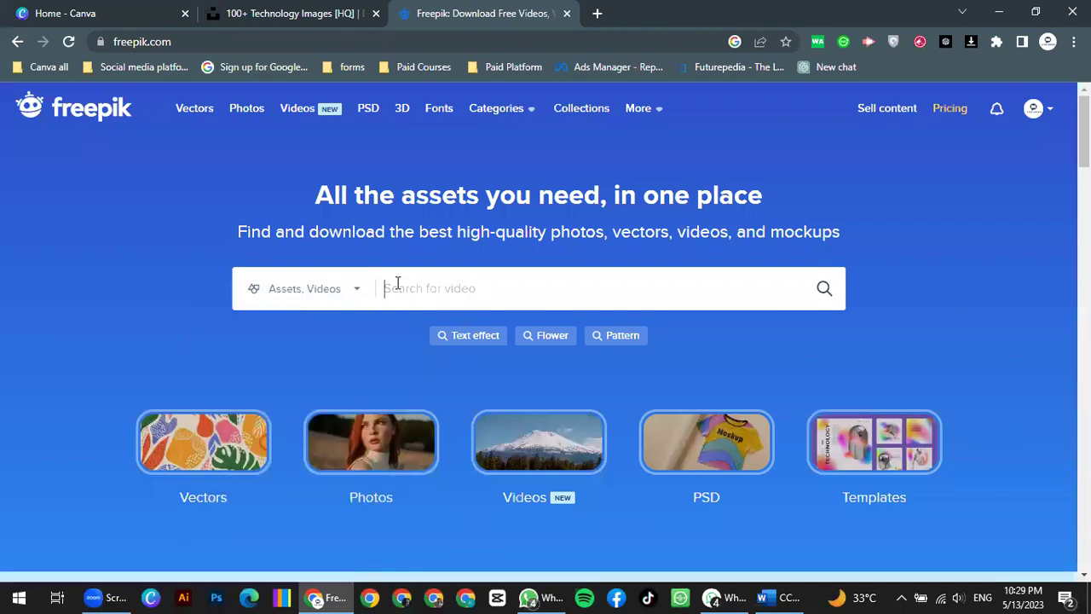
text(computer)
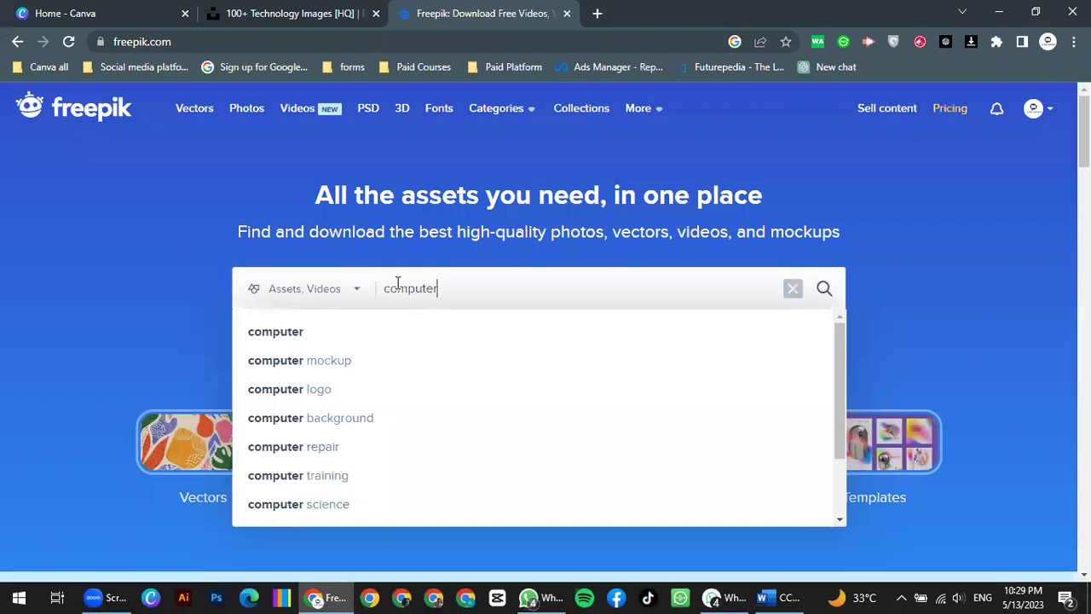
key(Return)
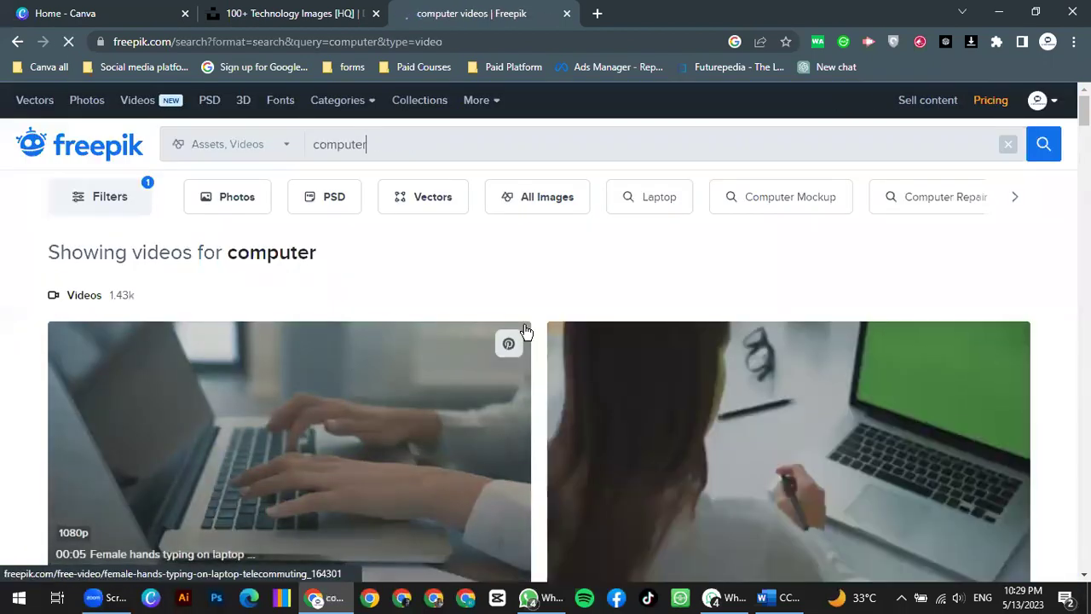
Step: Scroll the 'computer' video results to the close-up clip of hands typing on a keyboard
scroll(451, 333, down, 2)
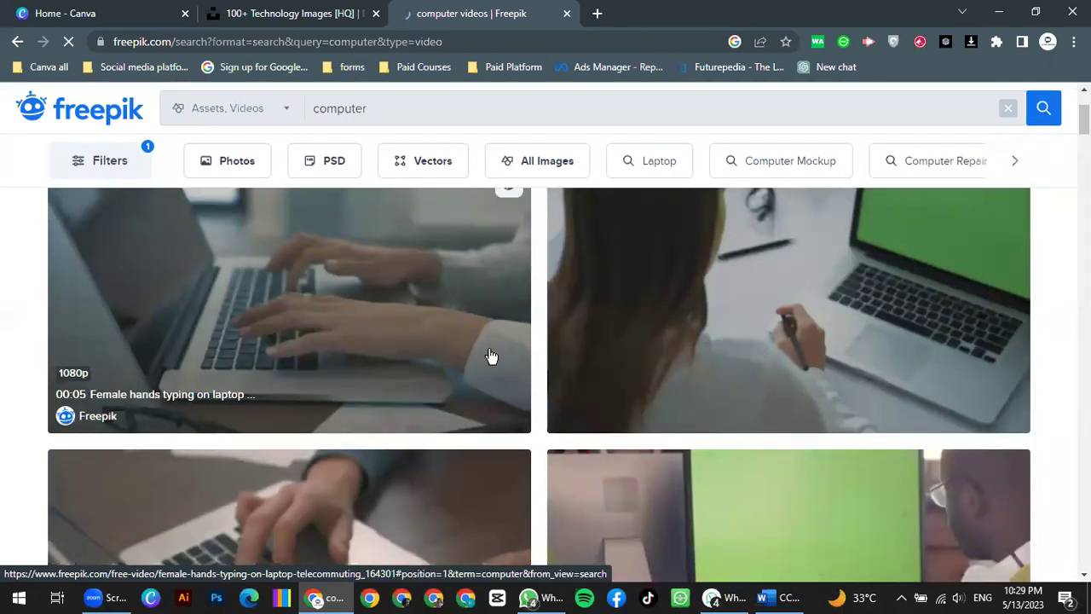
scroll(417, 356, down, 2)
scroll(590, 383, down, 1)
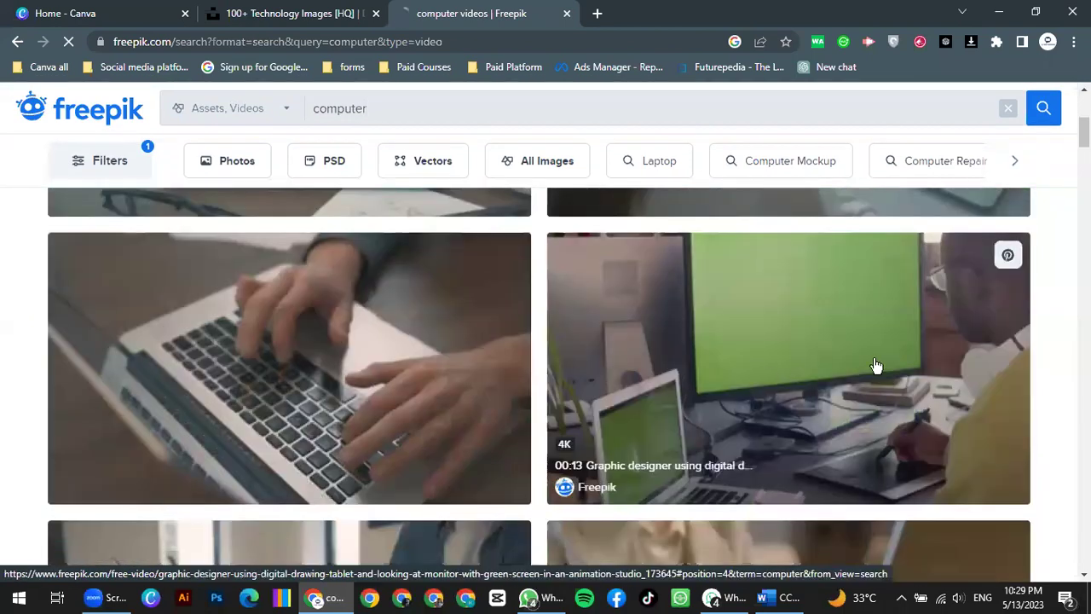
scroll(705, 300, down, 1)
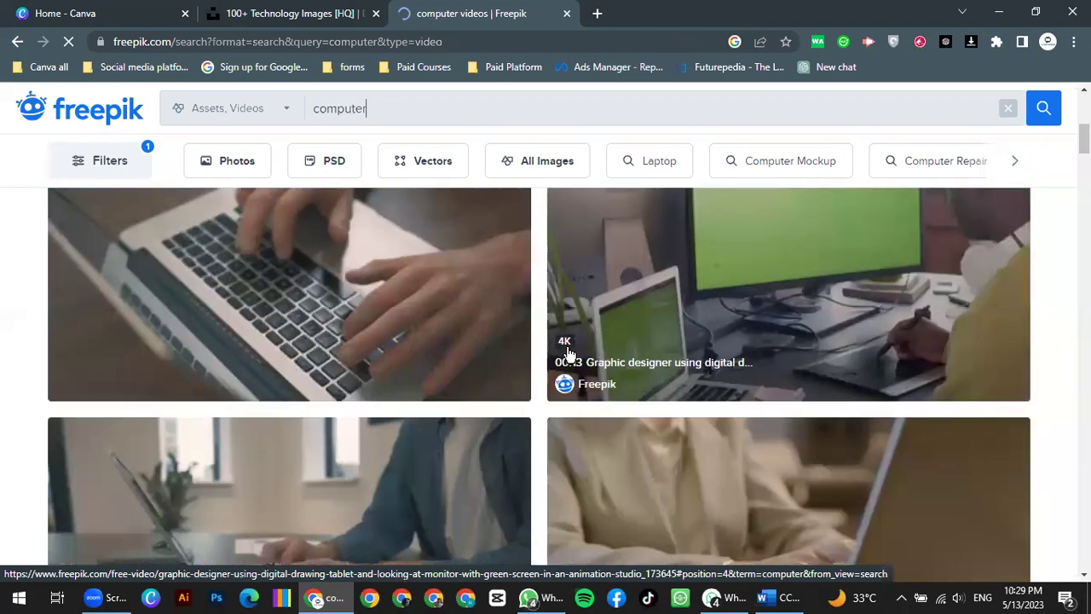
scroll(511, 366, down, 3)
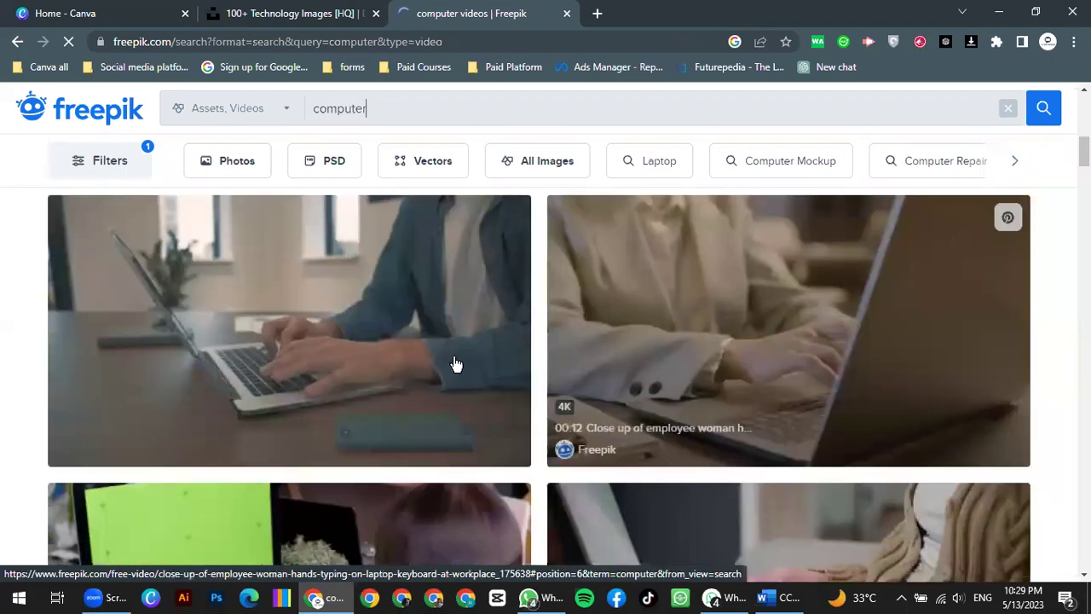
scroll(373, 358, down, 2)
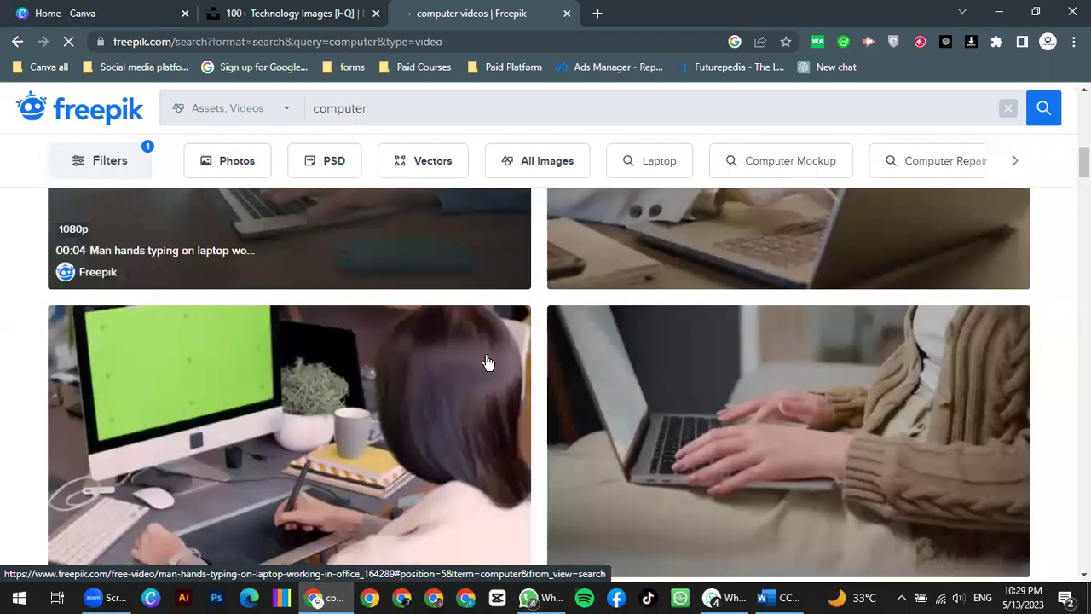
scroll(545, 366, down, 2)
scroll(604, 377, down, 4)
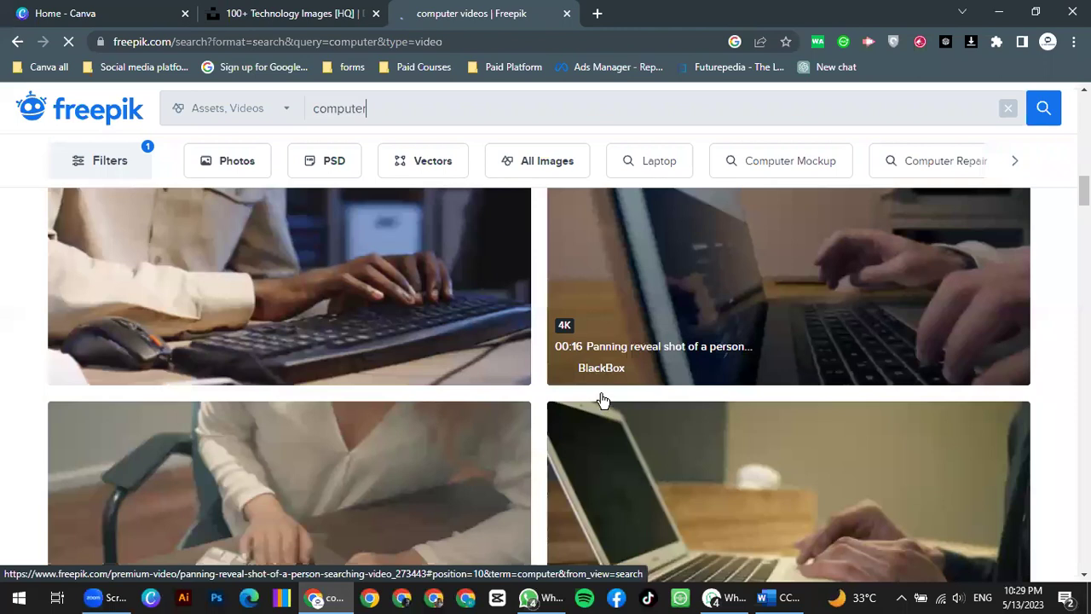
scroll(589, 370, up, 2)
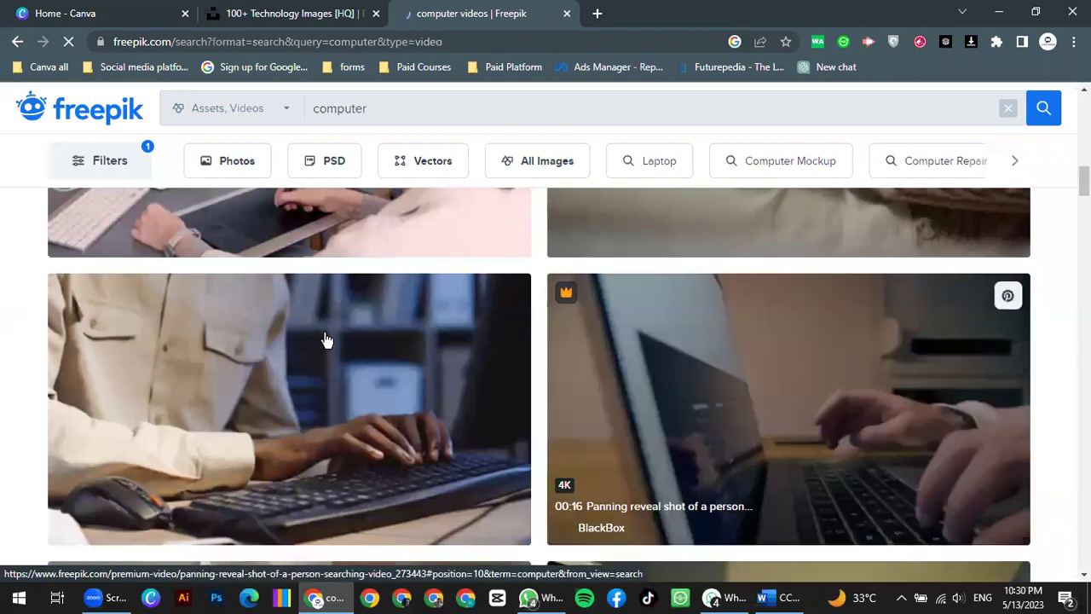
scroll(325, 339, down, 1)
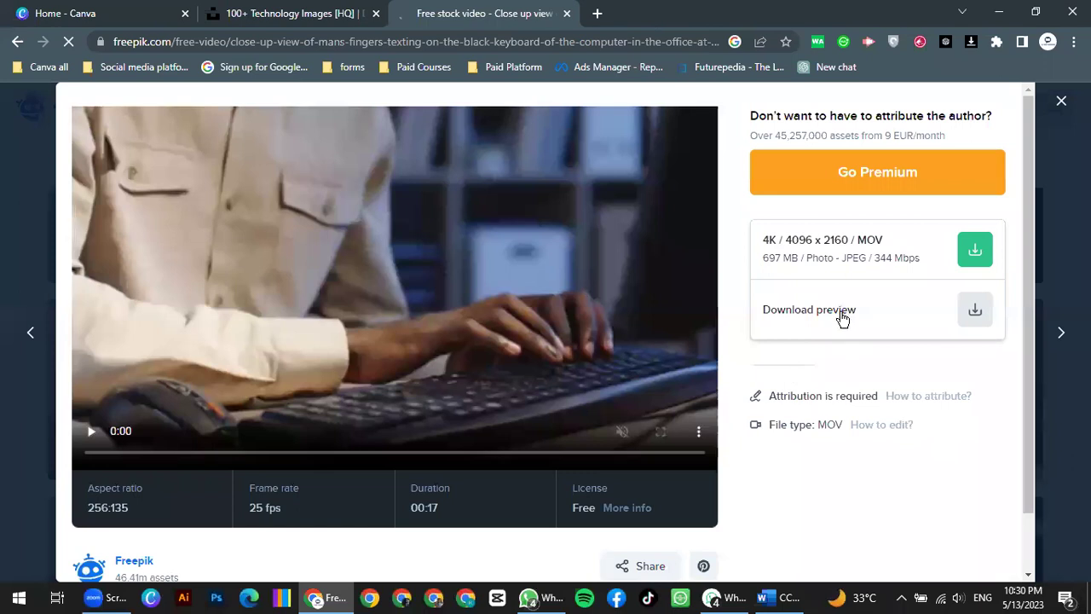
Step: Let the keyboard-typing clip's preview play, then pause it at 0:05 of 0:17
scroll(494, 353, down, 1)
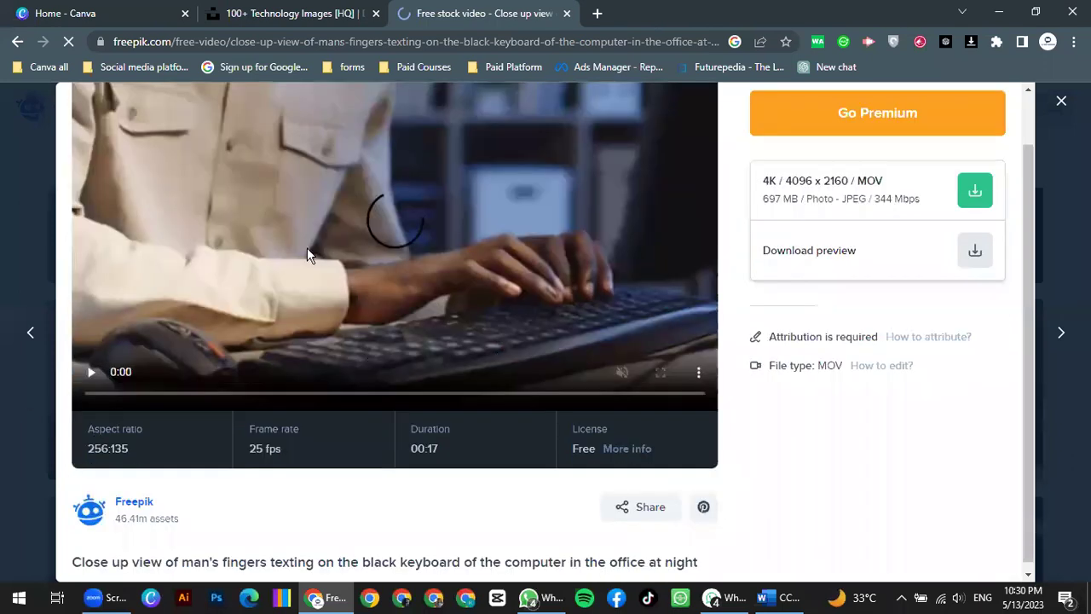
scroll(334, 345, up, 1)
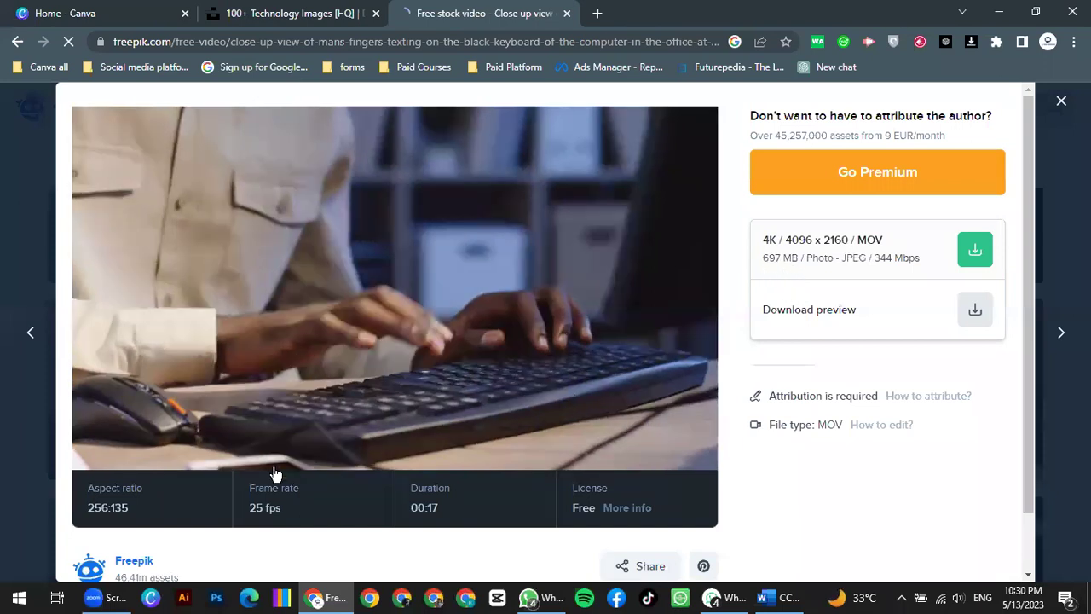
click(594, 320)
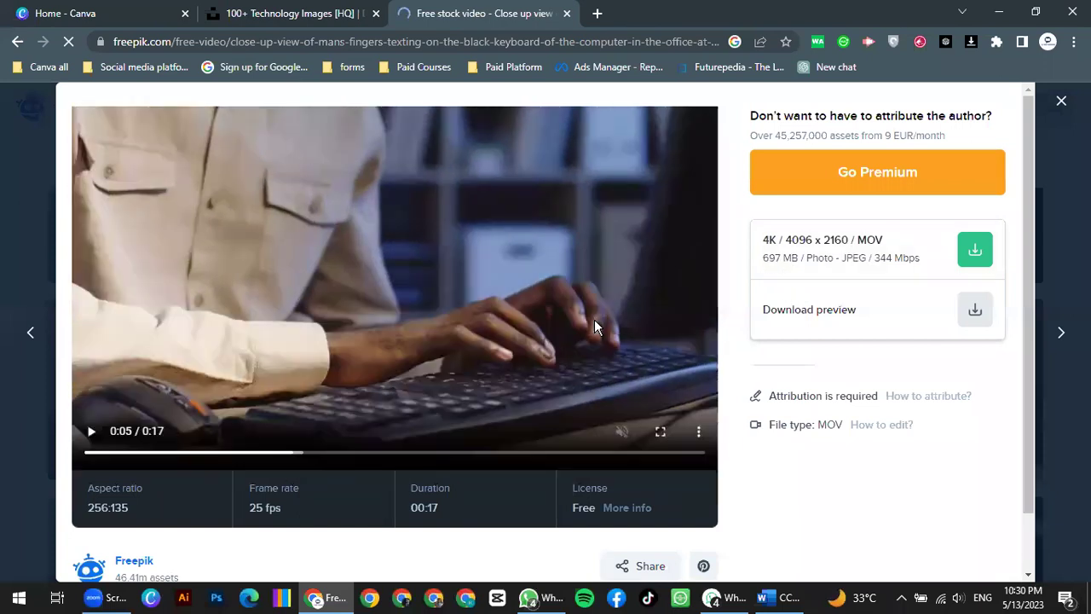
Step: In a new Chrome tab, search for 'pixabey' to reach the Pixabay site
click(596, 14)
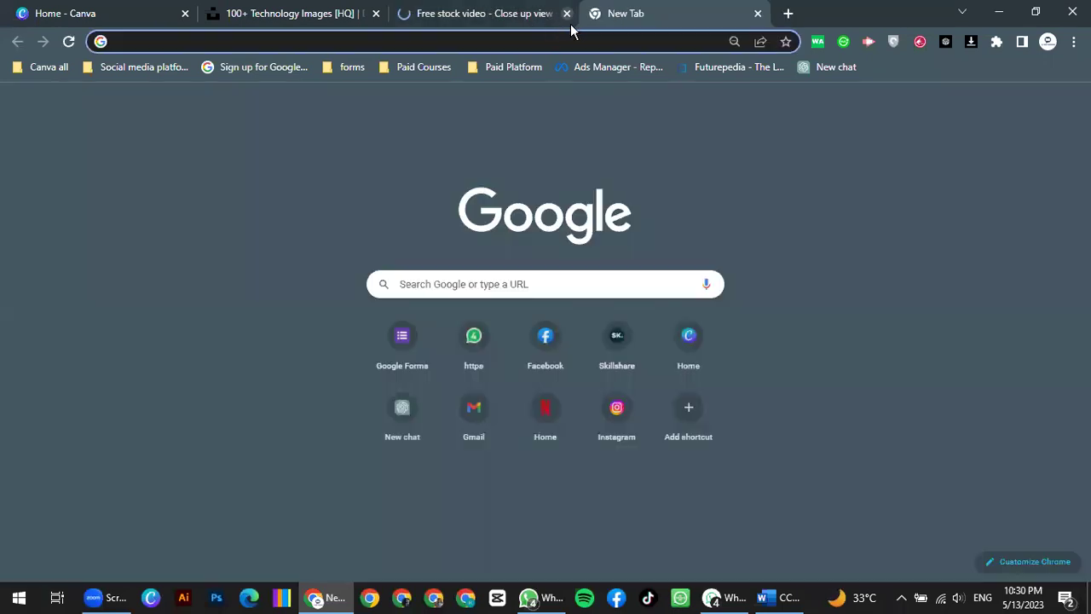
click(551, 41)
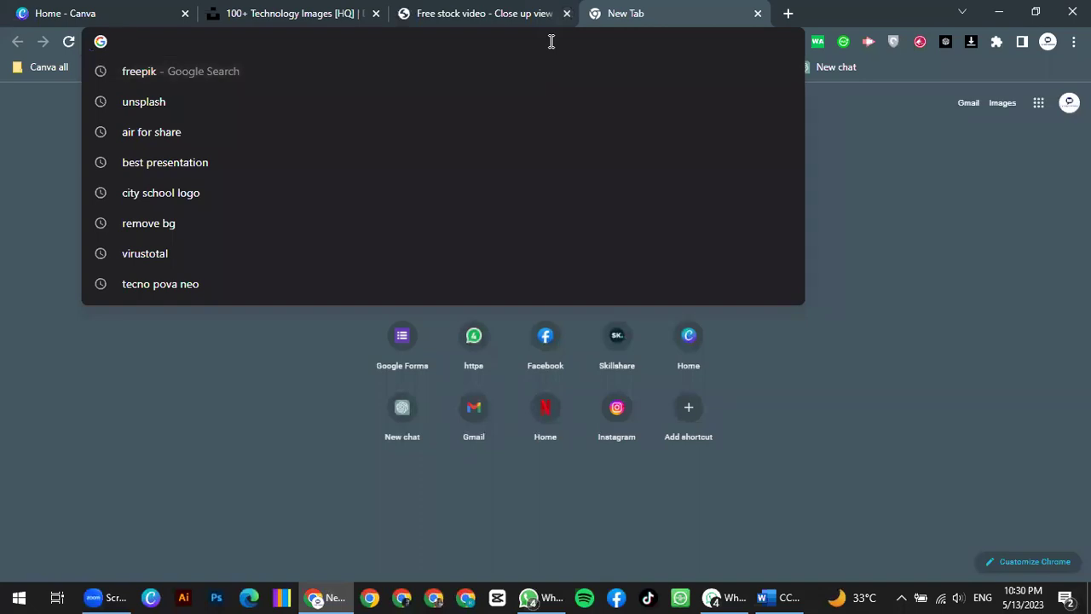
text(pi)
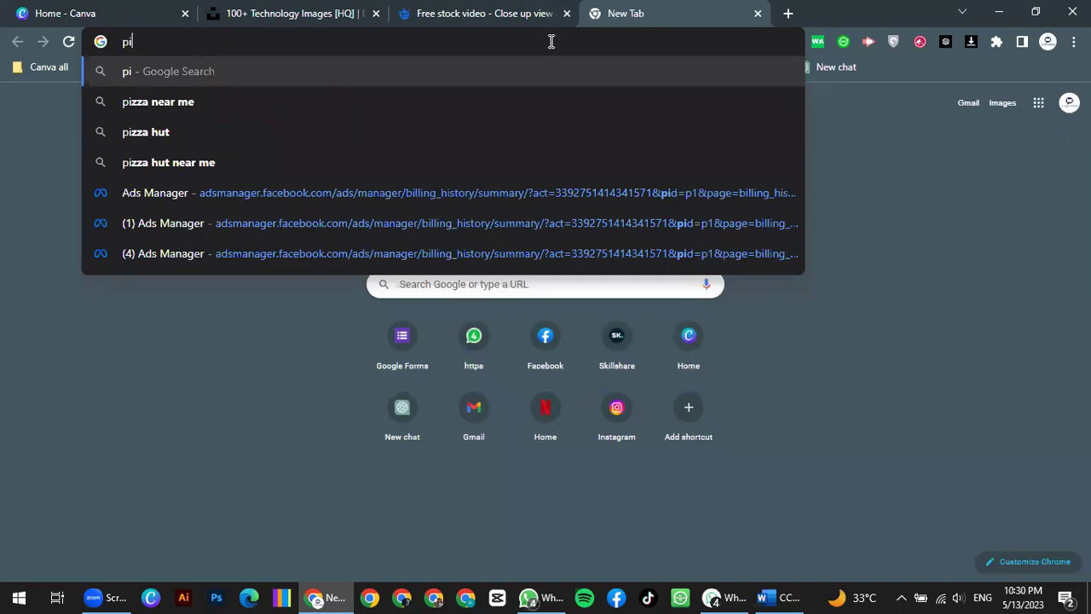
text(xabey)
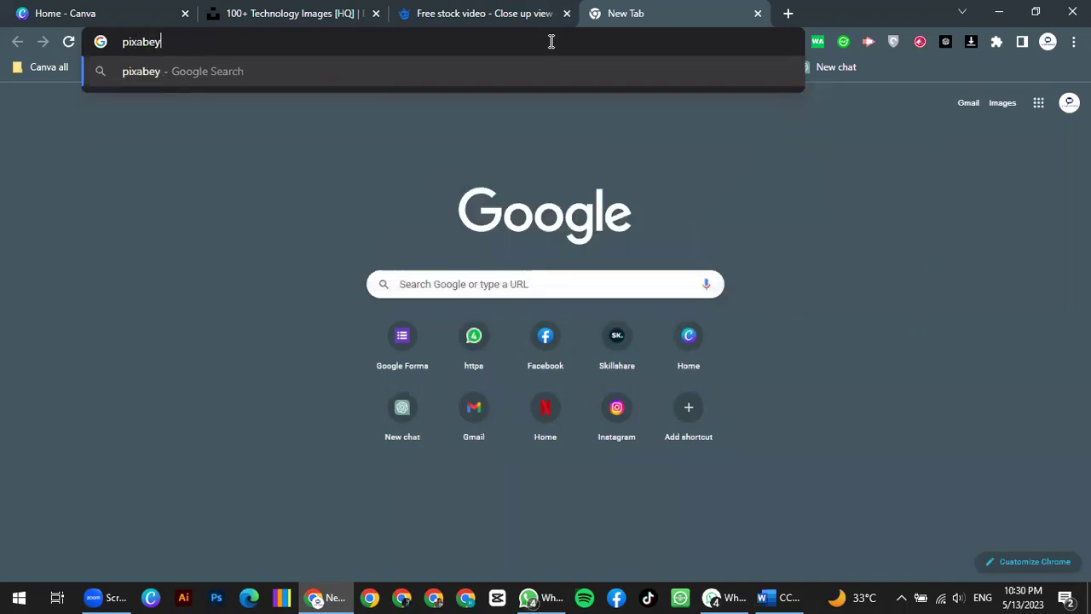
key(Return)
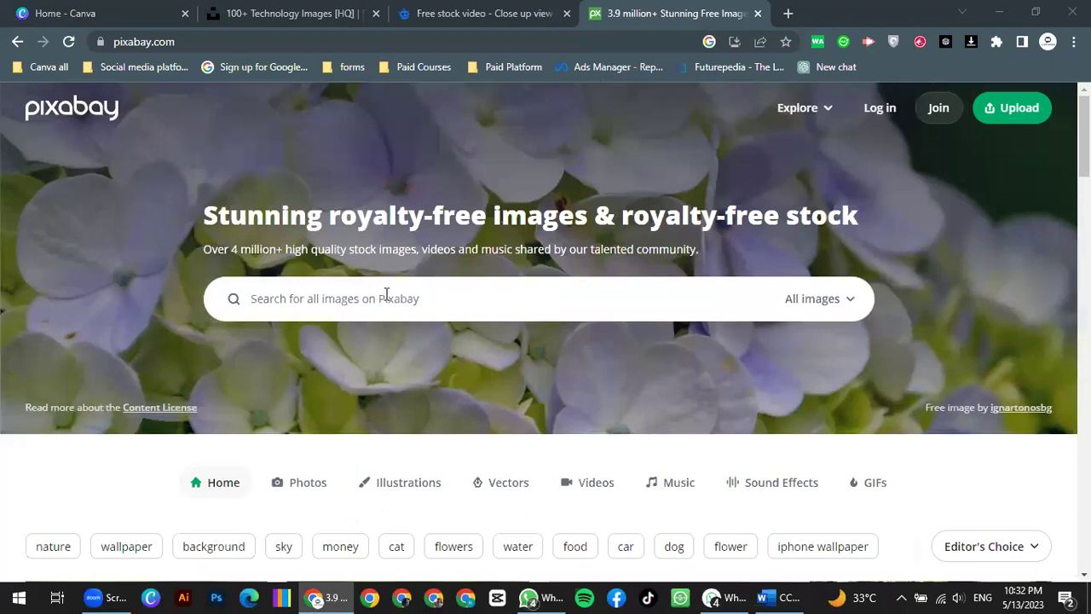
click(846, 294)
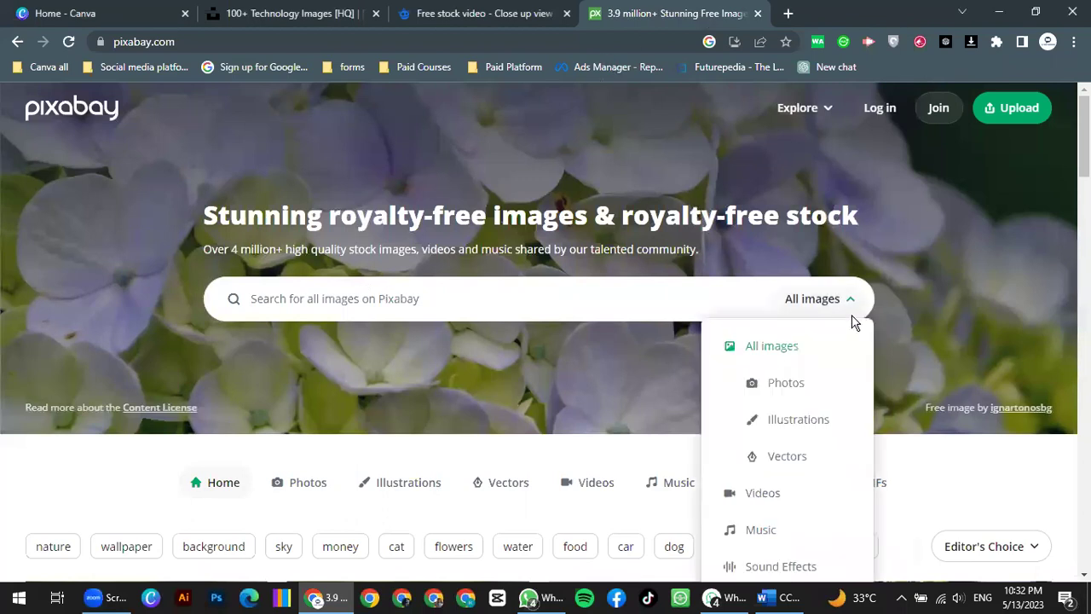
scroll(852, 319, down, 2)
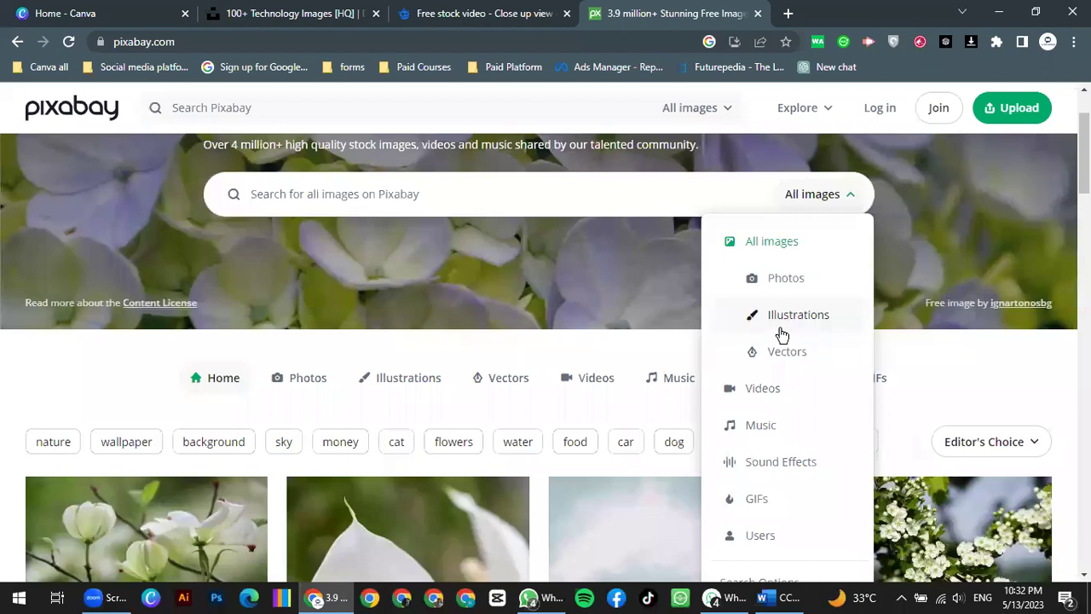
scroll(777, 324, down, 1)
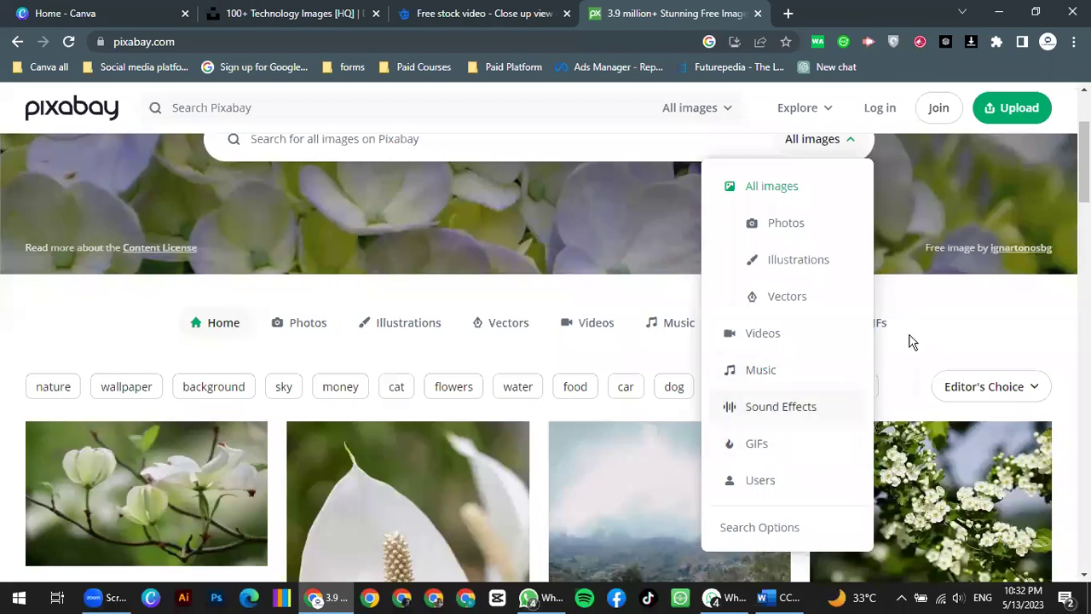
click(505, 215)
scroll(358, 305, up, 3)
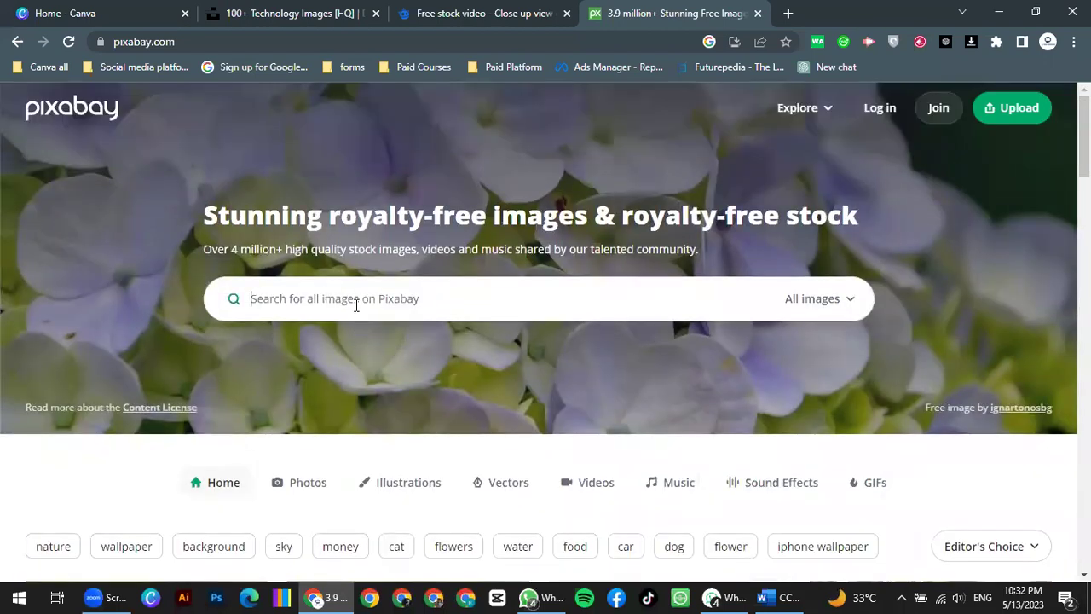
Step: Search Pixabay for 'coffee' and open its Coffee Images & Pictures results
click(357, 305)
text(co)
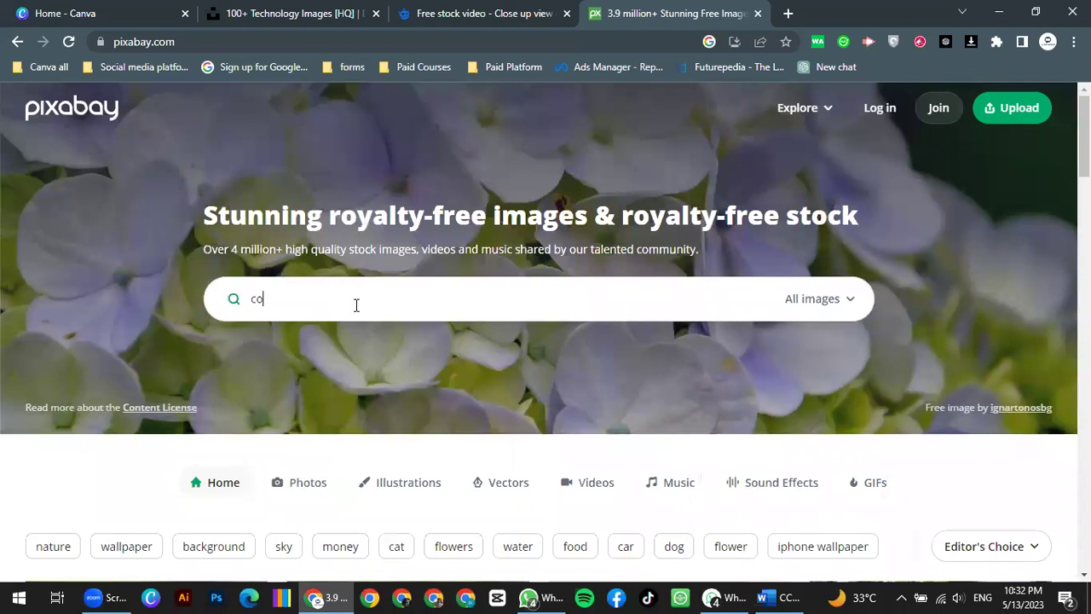
text(ffee)
key(Return)
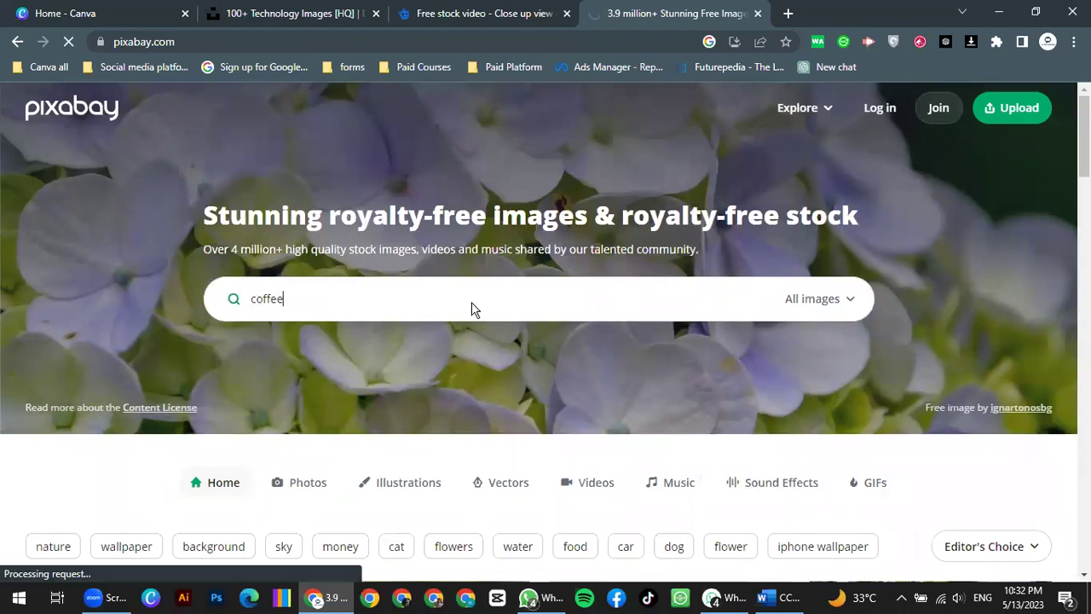
scroll(472, 309, down, 1)
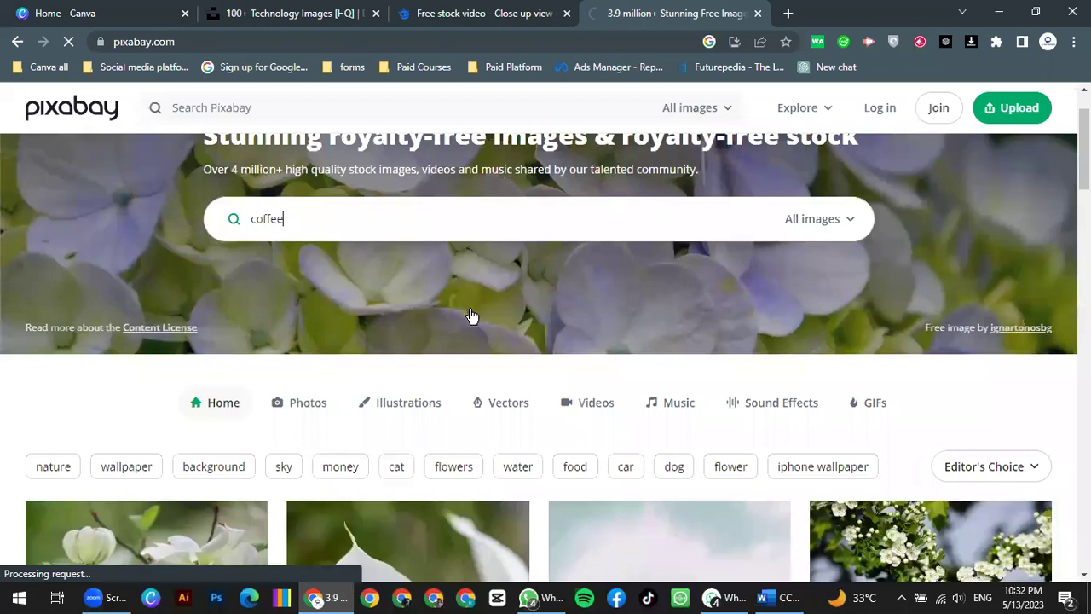
scroll(471, 316, up, 1)
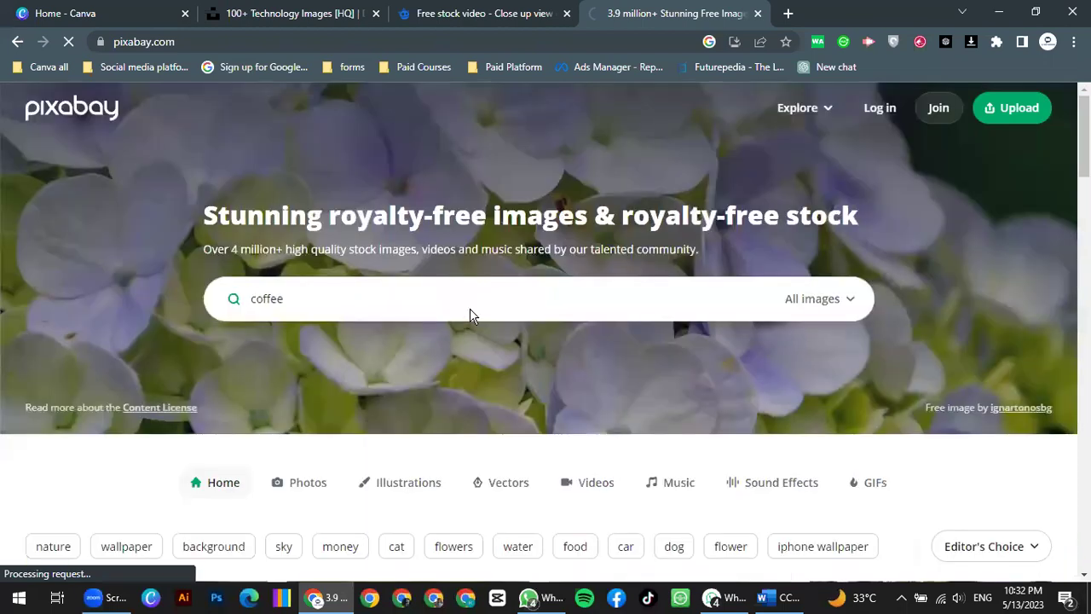
click(473, 314)
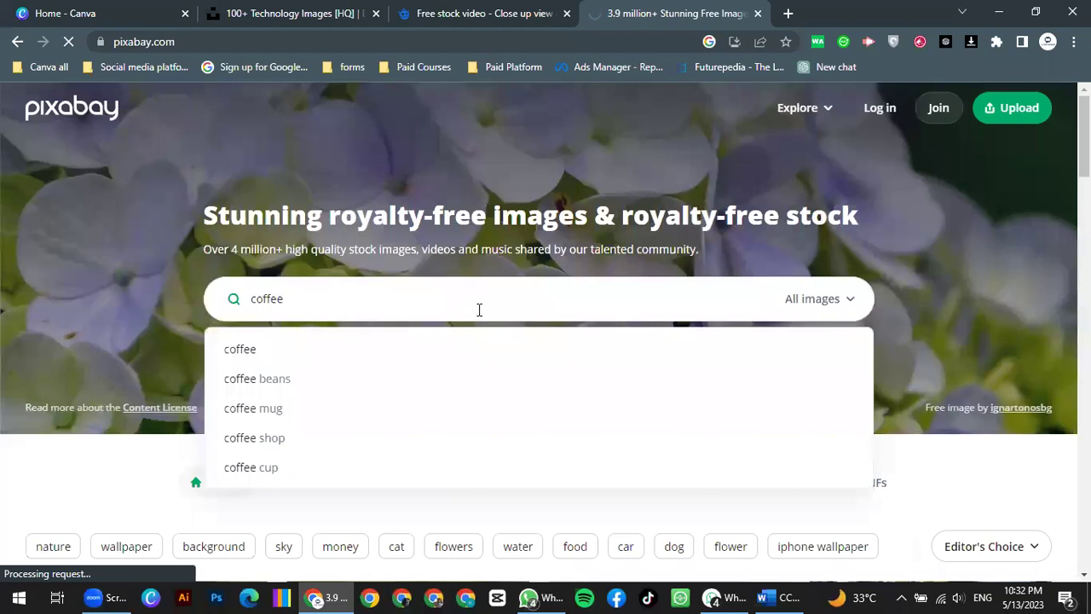
click(518, 353)
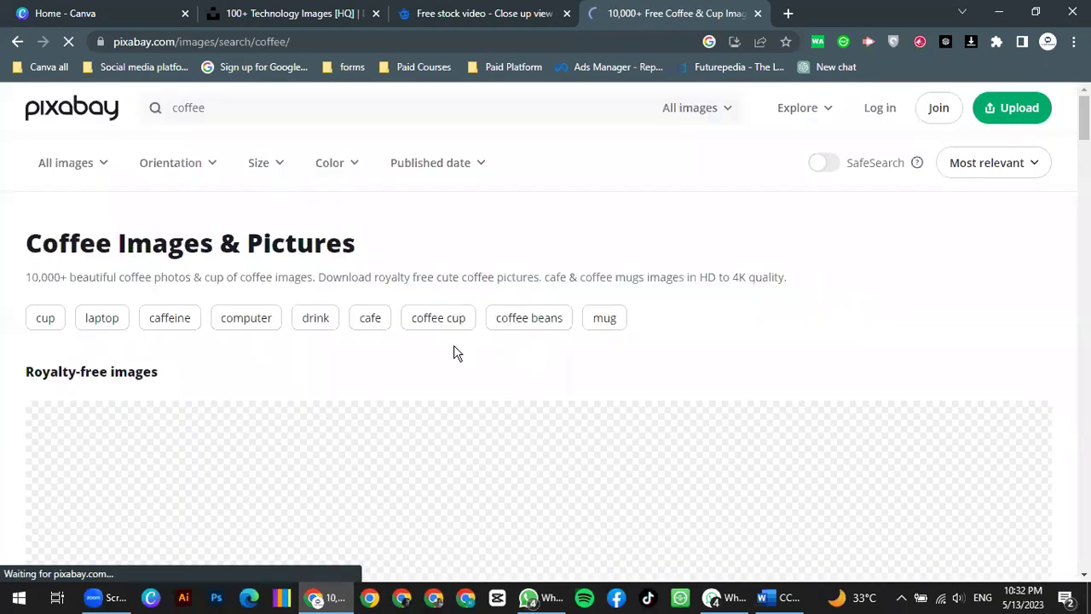
Step: Scroll the coffee results to the blue cup beside an open notebook
scroll(362, 366, down, 2)
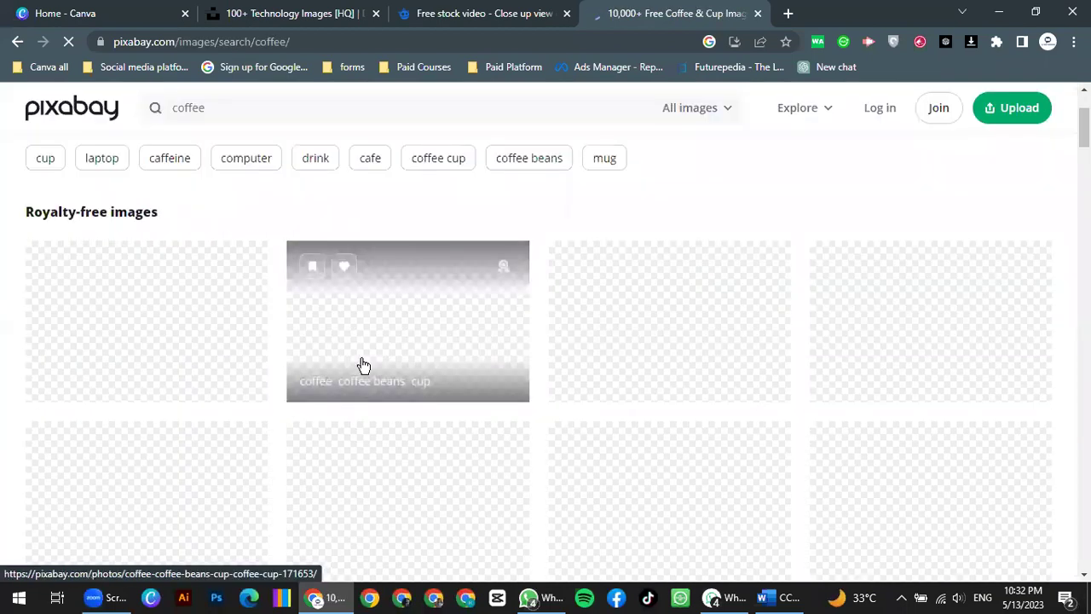
scroll(363, 366, down, 1)
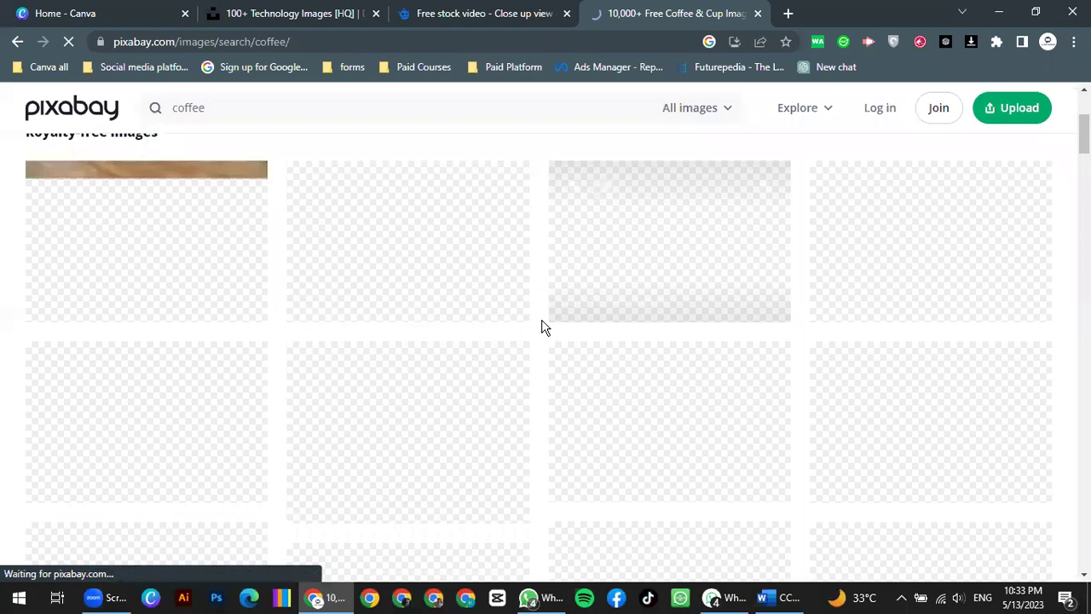
scroll(425, 333, up, 1)
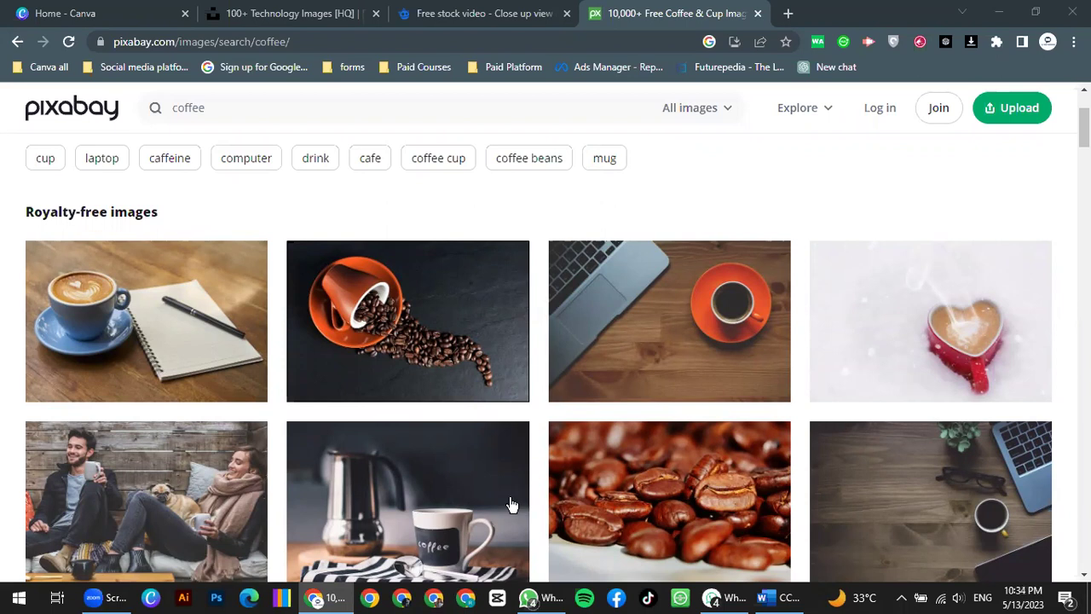
scroll(341, 322, down, 2)
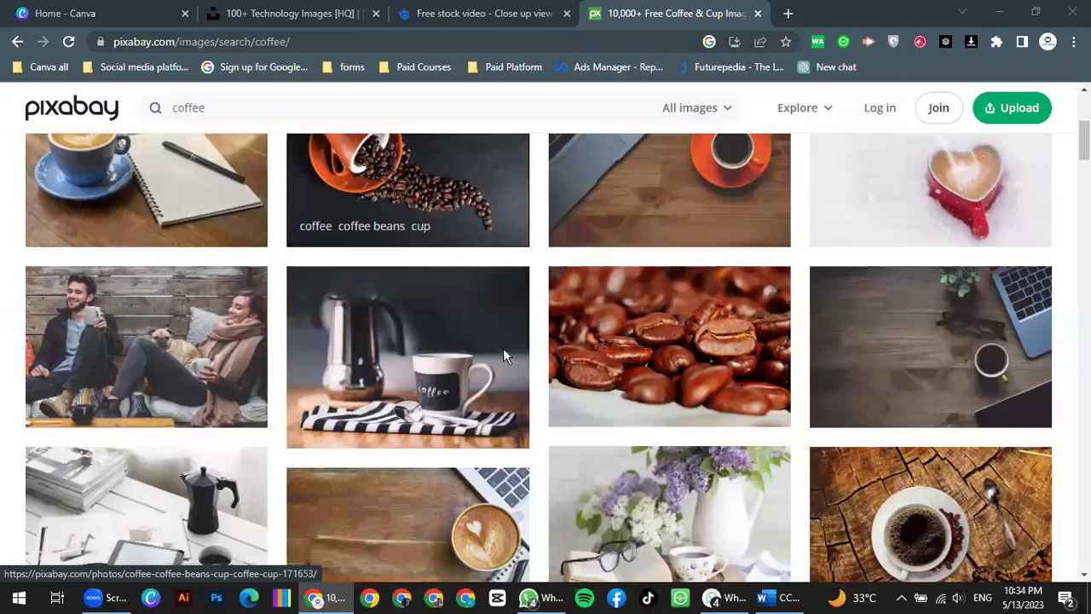
scroll(401, 308, down, 2)
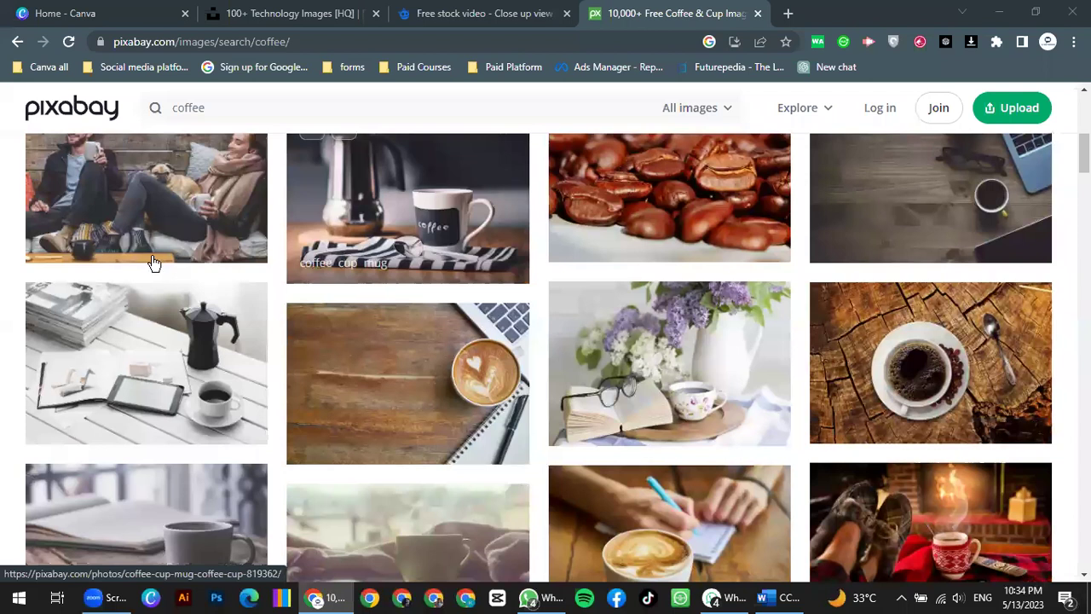
scroll(153, 262, up, 3)
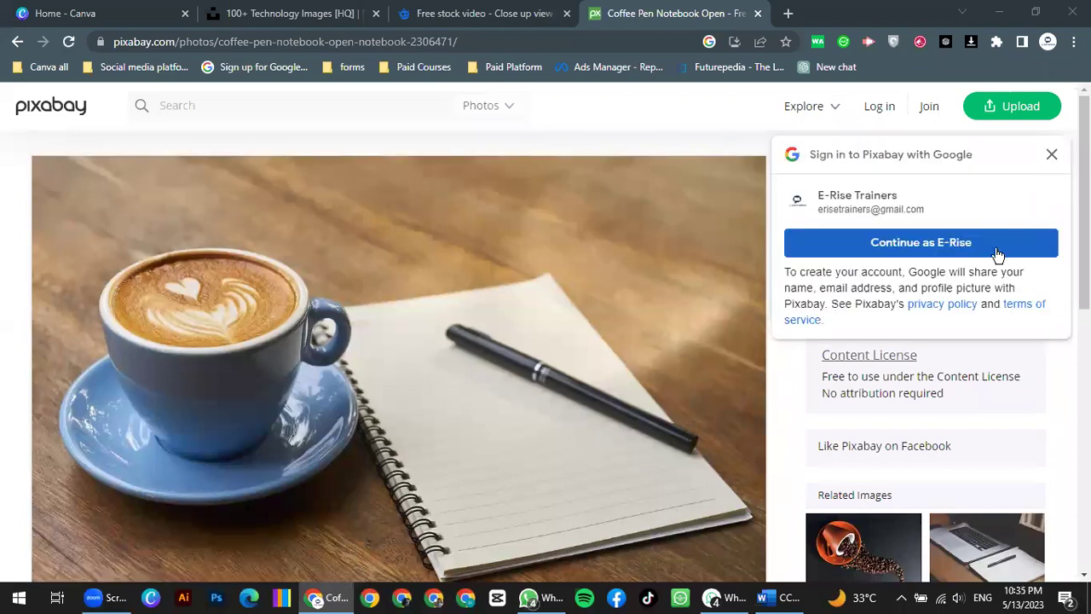
Step: Sign in with the Google account and show the photo's Free Download size options
click(941, 248)
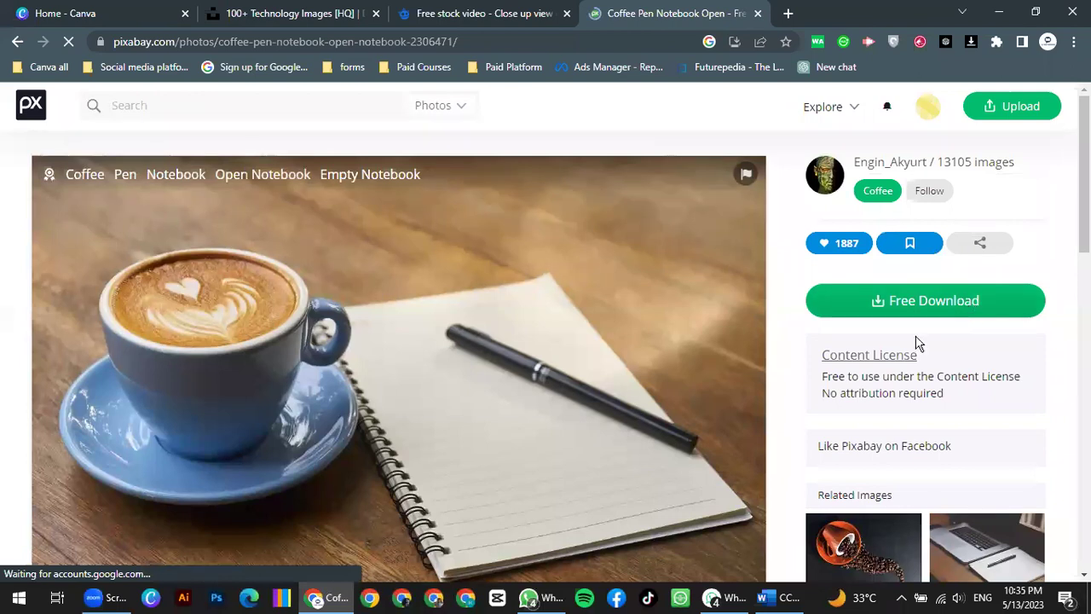
scroll(918, 344, down, 3)
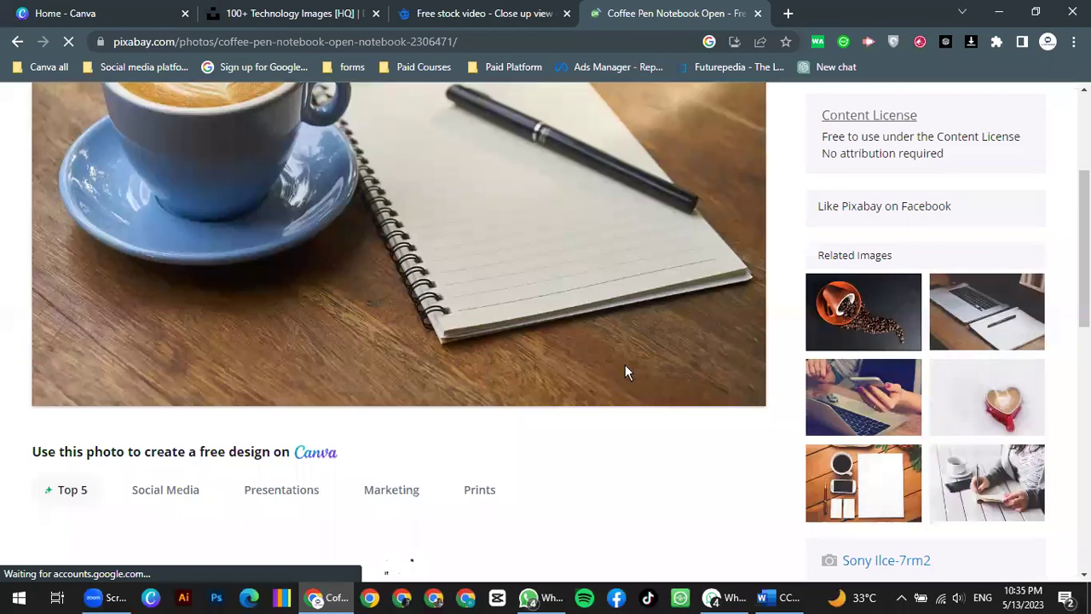
scroll(625, 372, up, 3)
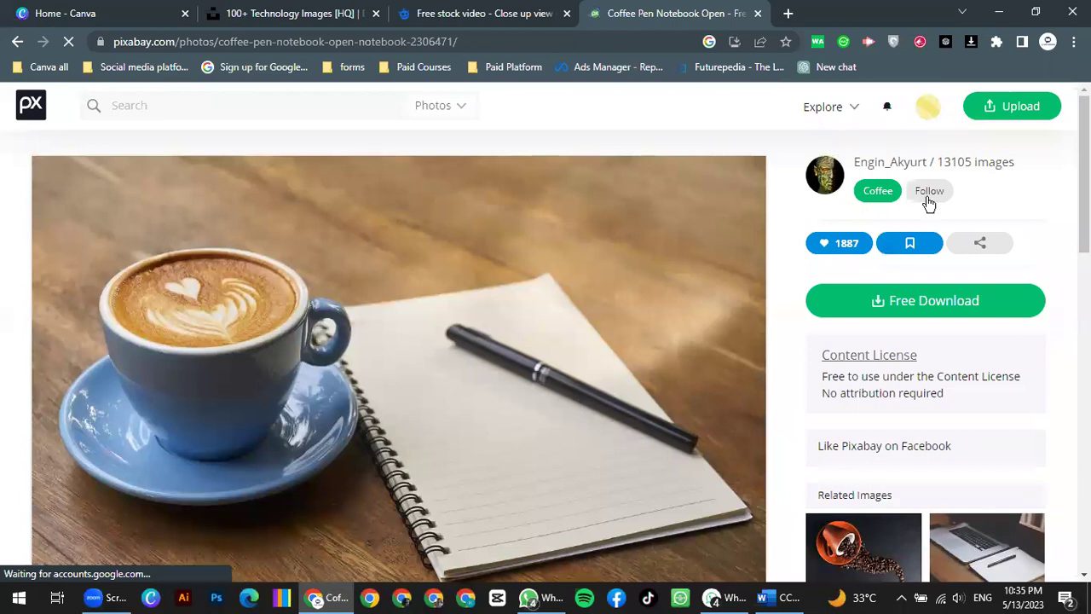
click(925, 309)
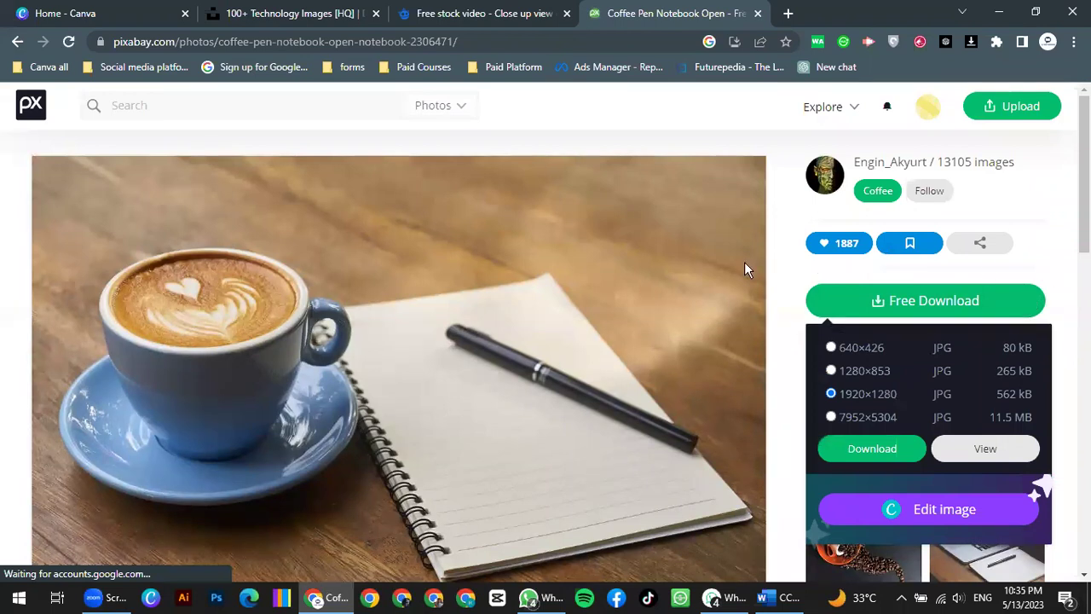
Step: Reopen the Free Download sizes and download the photo at 1920×1280 (562 kB)
click(642, 271)
scroll(904, 239, down, 1)
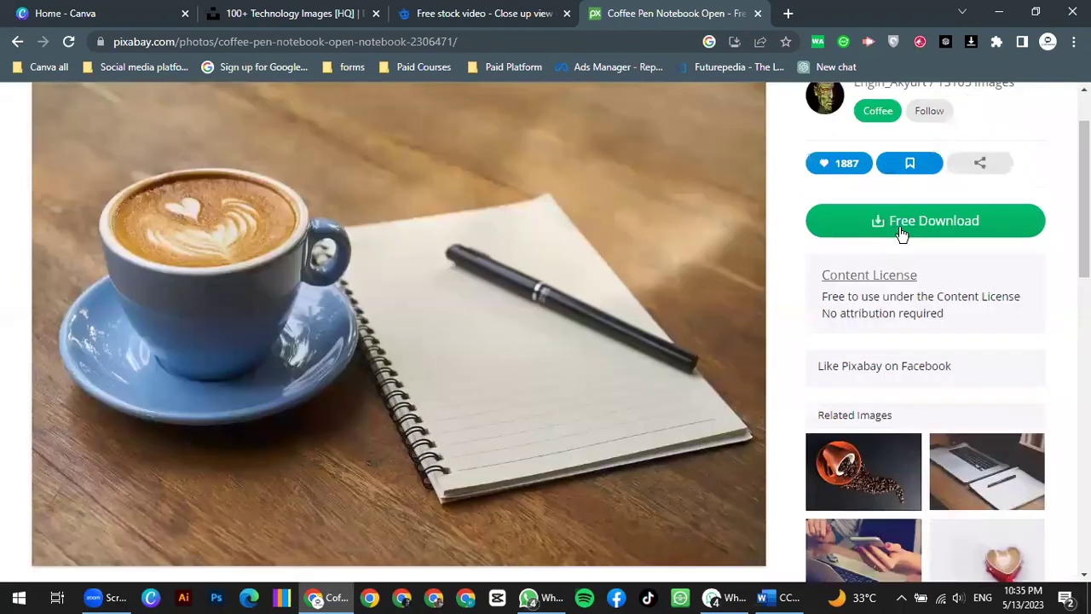
click(903, 227)
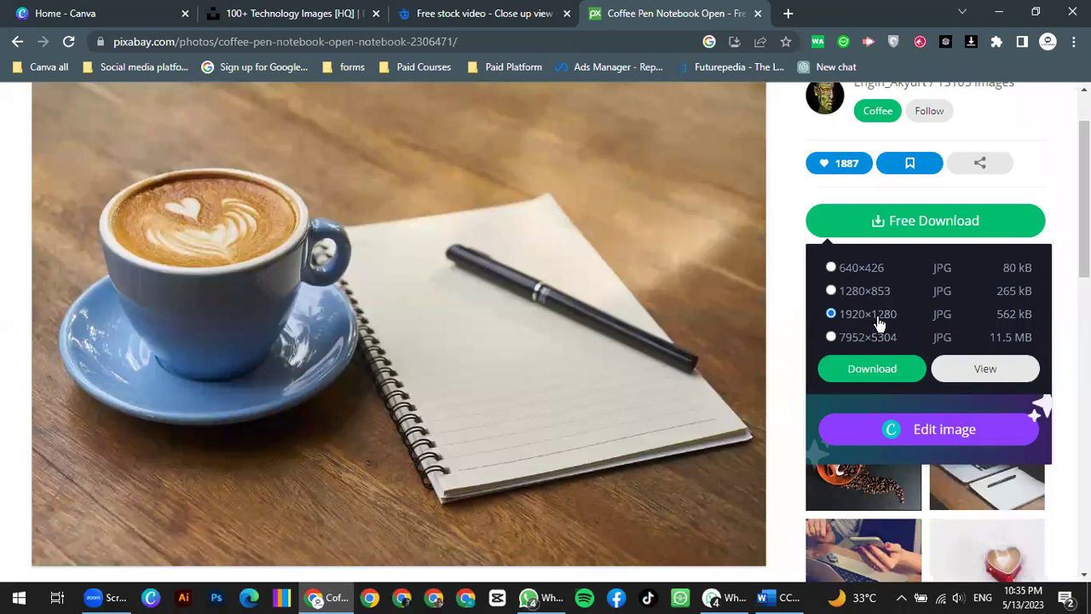
click(893, 374)
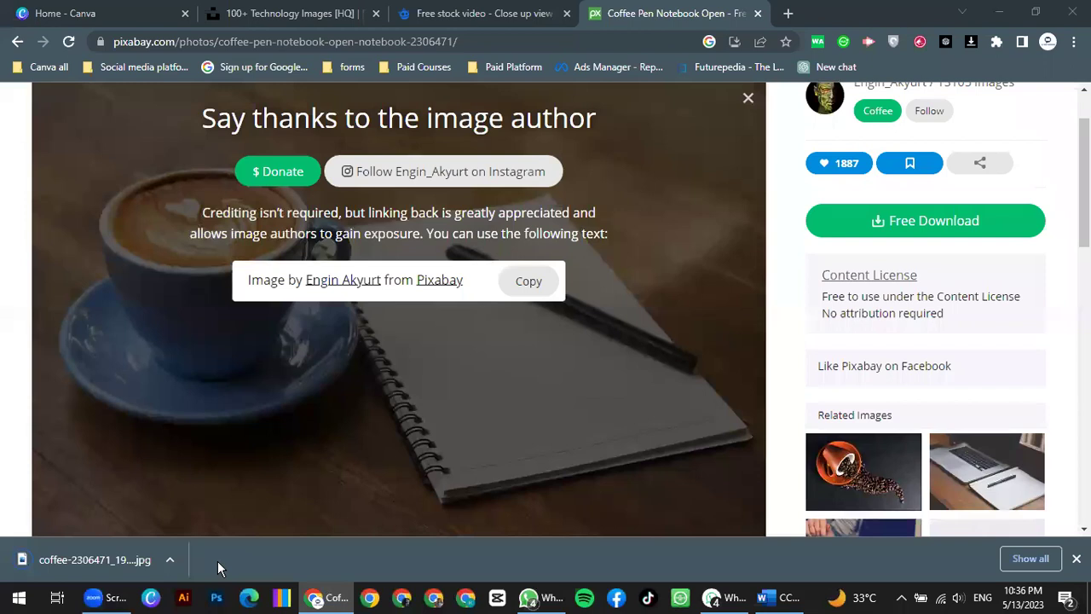
Step: Open coffee-2306471_1920.jpg in Photos from Chrome's download bar
click(170, 559)
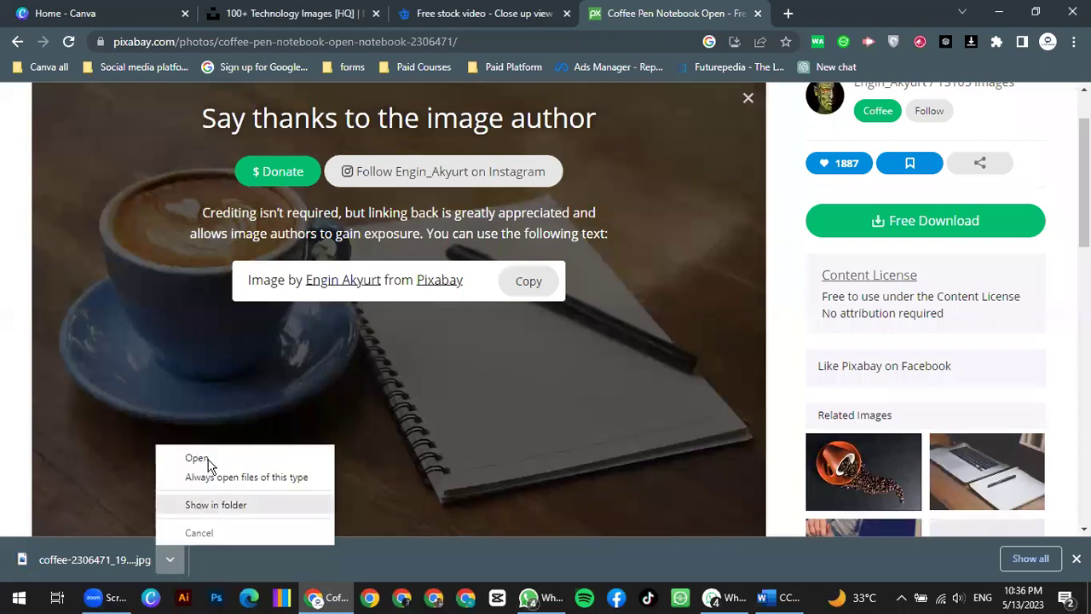
click(198, 459)
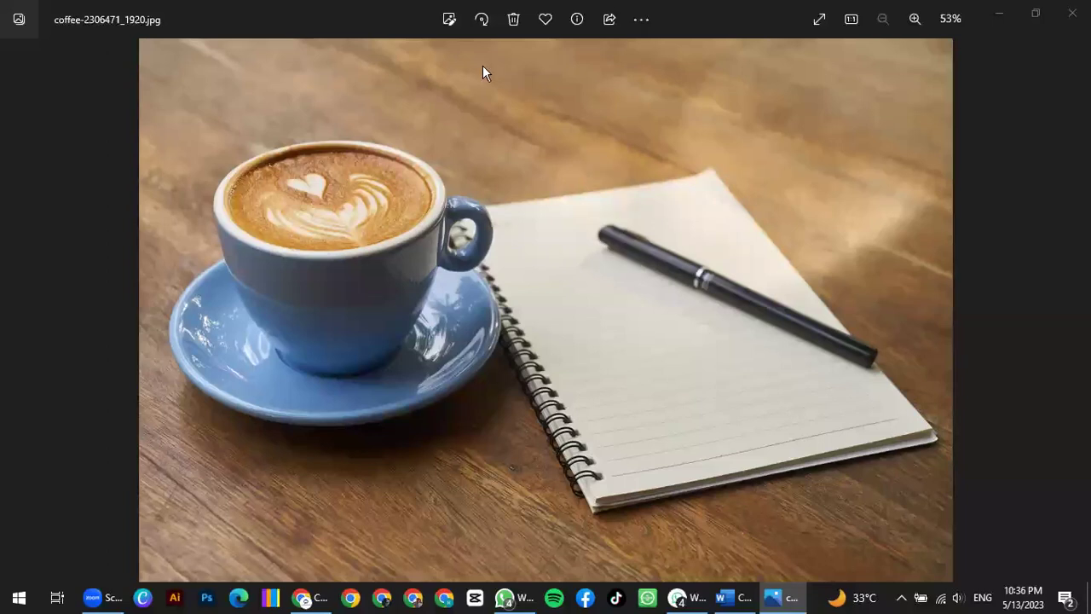
key(alt+Tab)
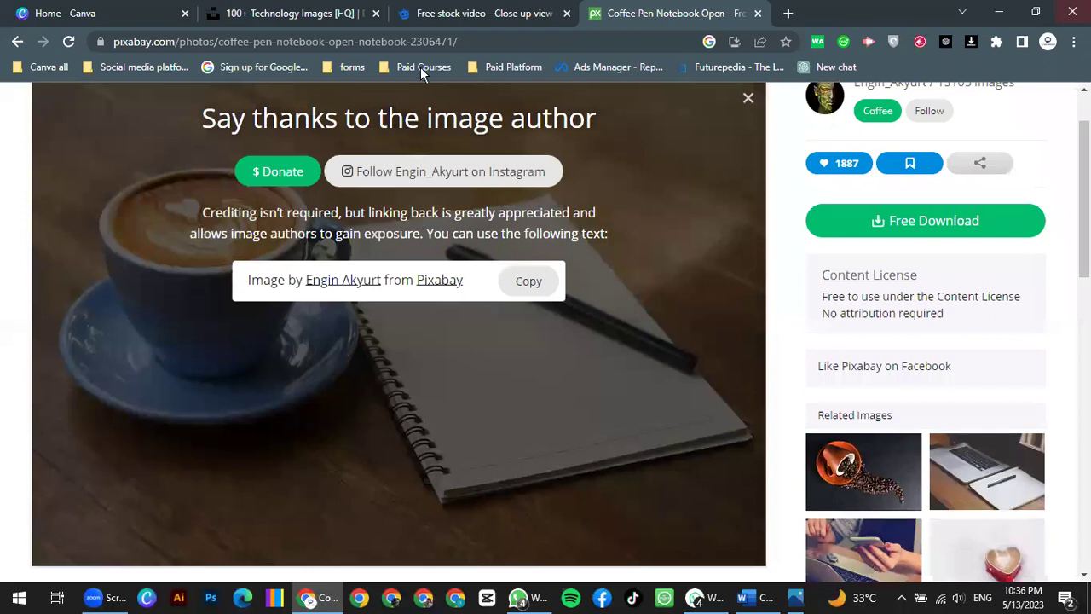
click(540, 602)
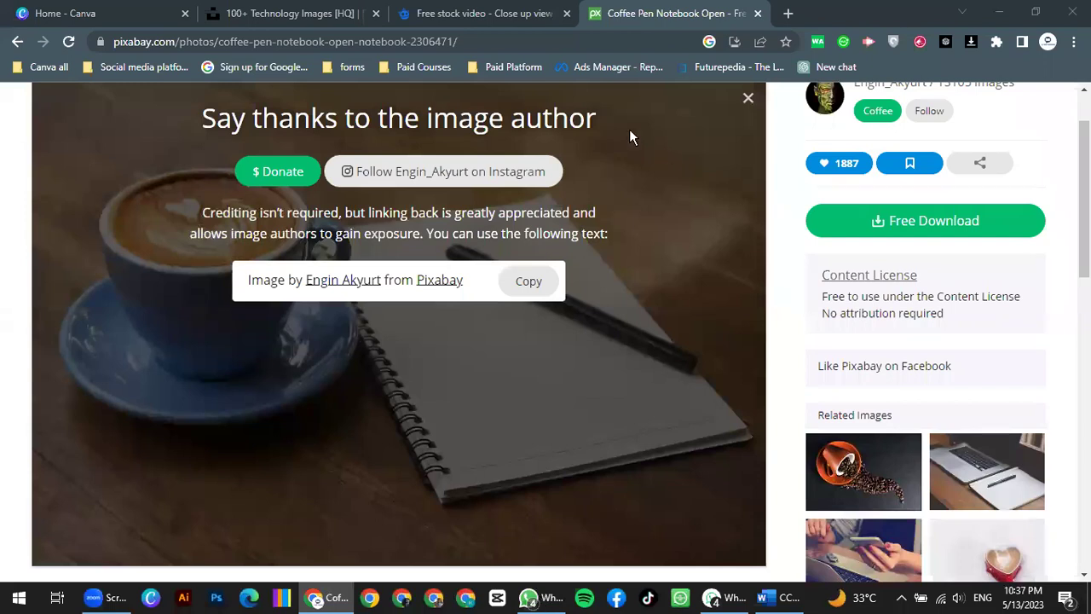
click(538, 42)
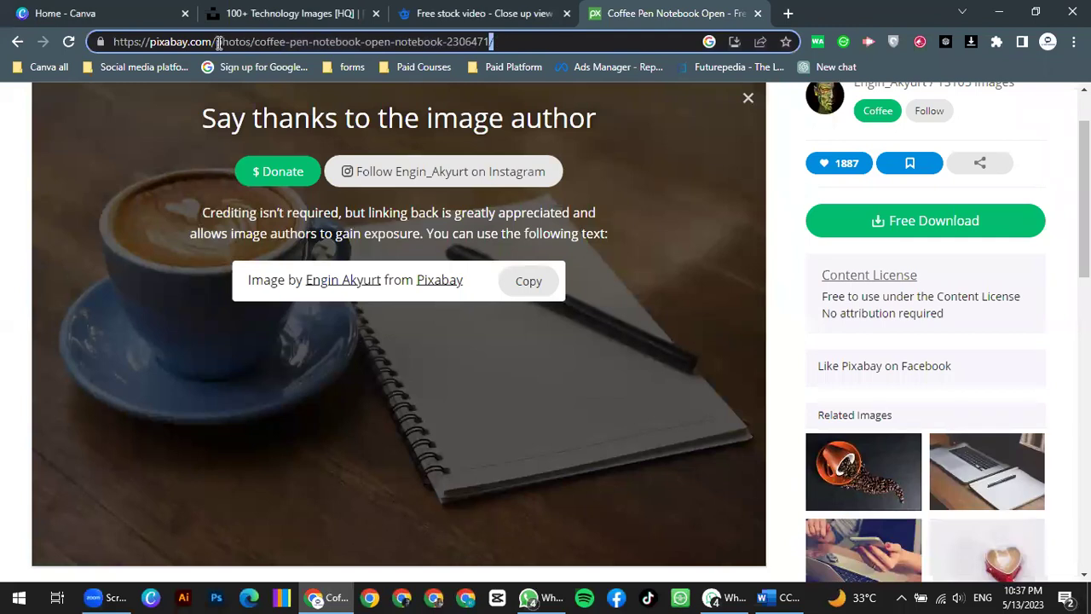
drag(214, 41, 63, 46)
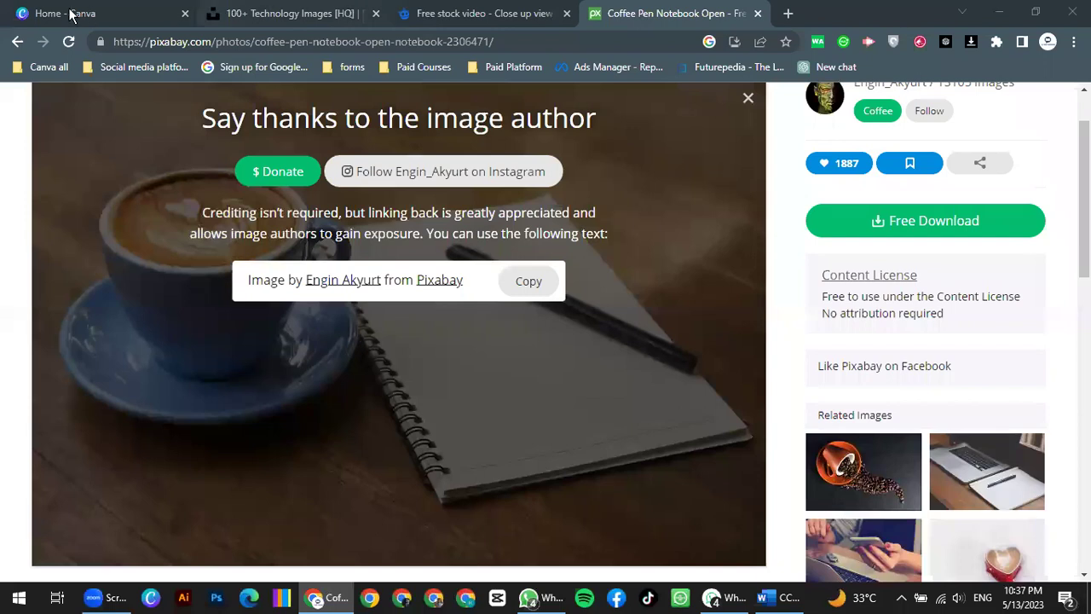
Step: Return to the Canva home page tab at the top and show the Business header menu
key(ctrl+1)
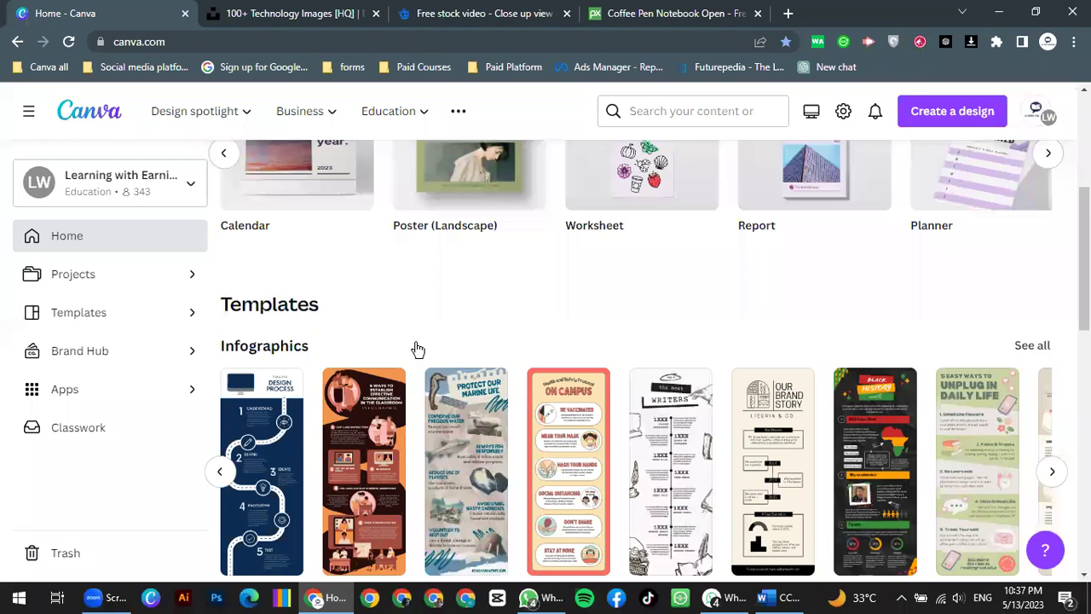
scroll(727, 288, up, 4)
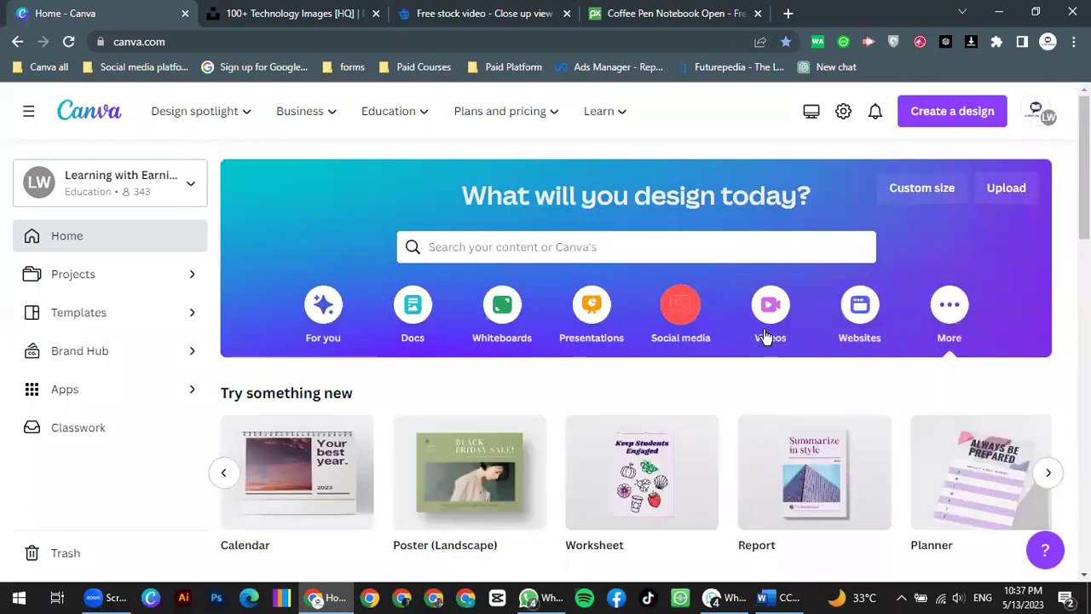
mouse_move(247, 115)
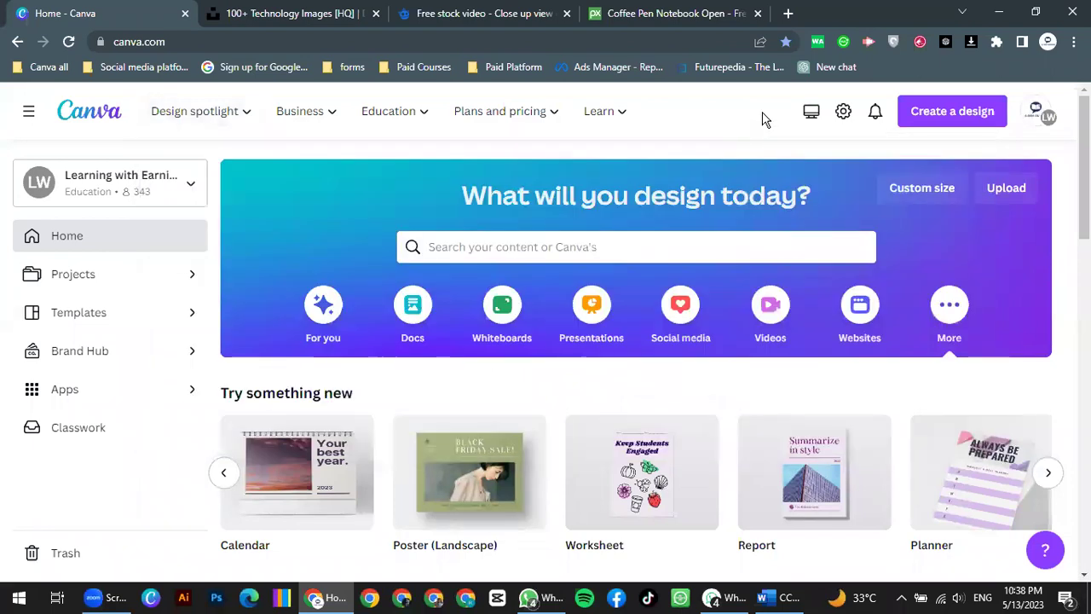
mouse_move(330, 115)
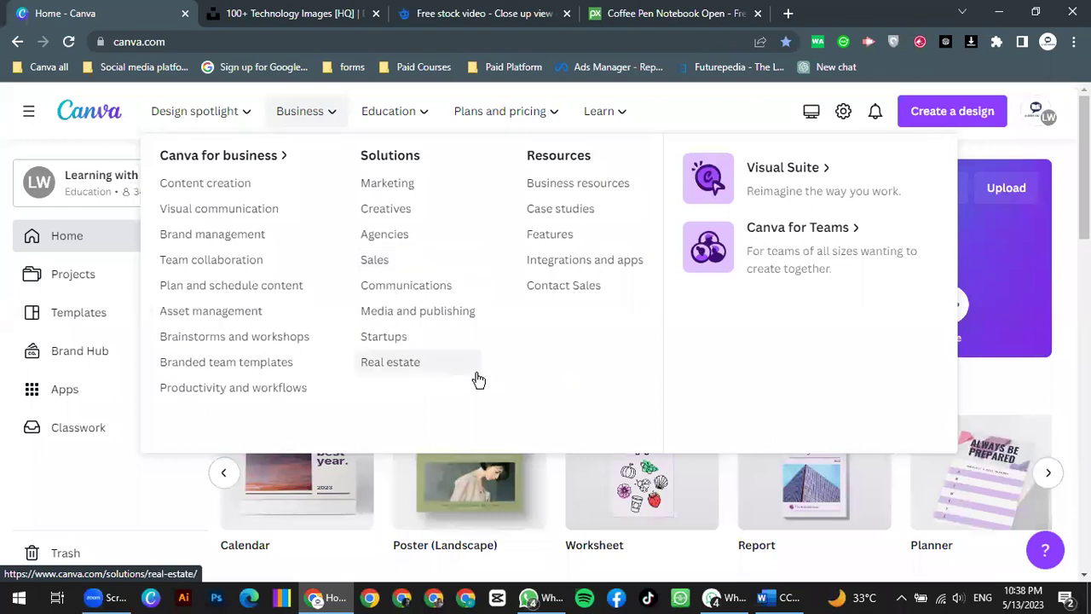
Step: Show Canva's Education menu listing Teachers and schools, Students and Higher Education
mouse_move(420, 118)
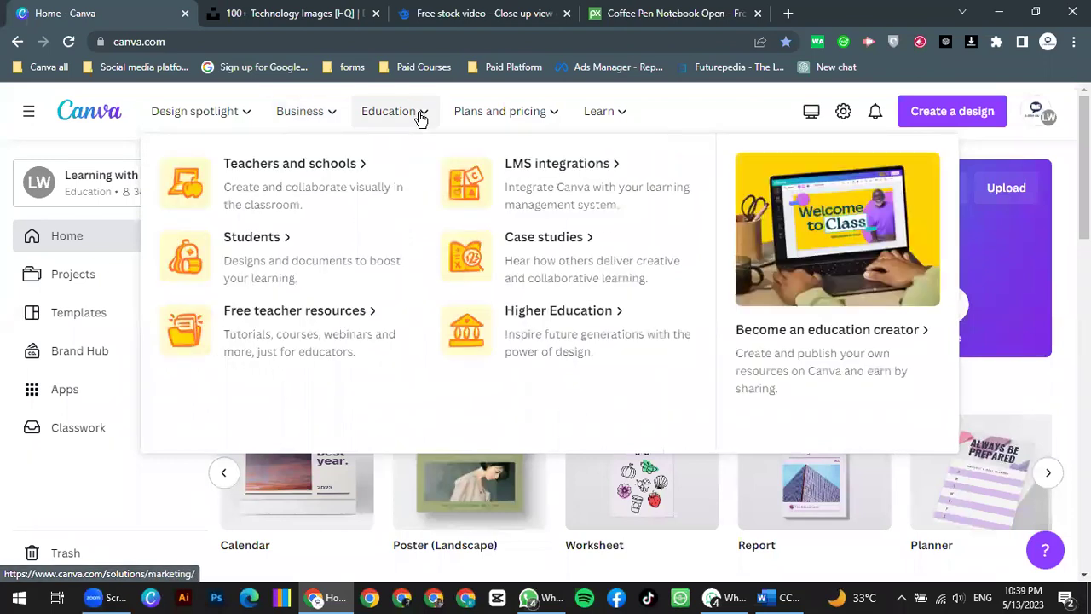
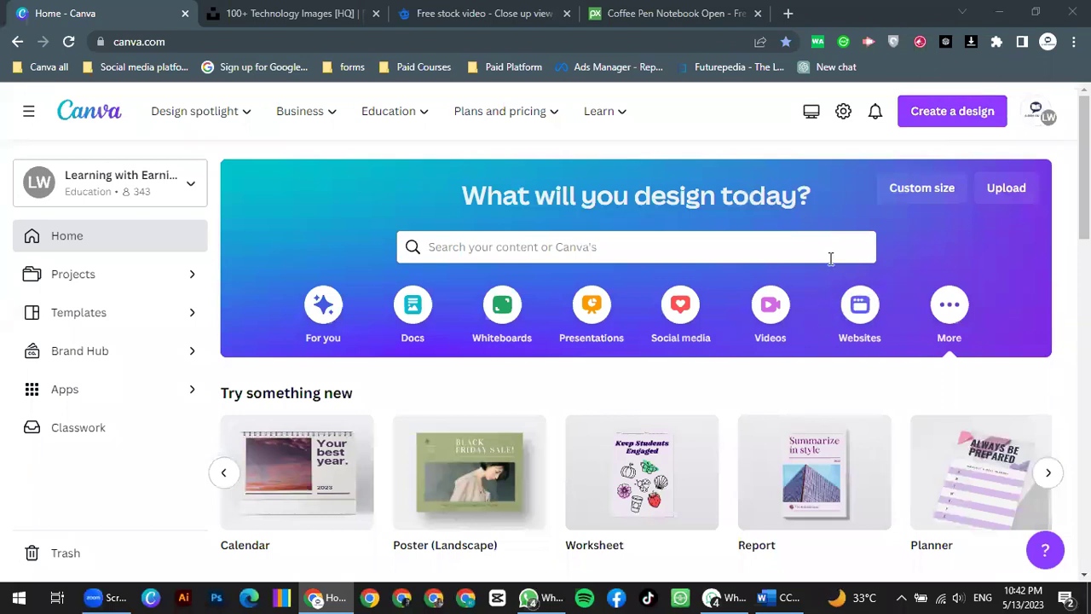
Step: Search design types for 'instagram' and choose Instagram Post (Square), 1080 × 1080 px
click(938, 128)
click(542, 253)
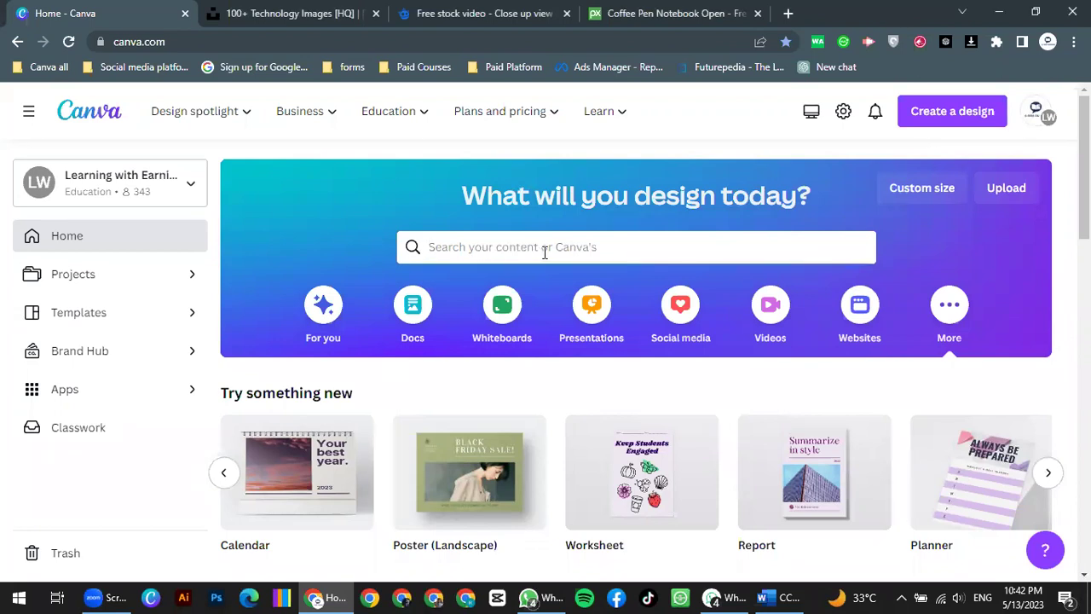
text(instagram)
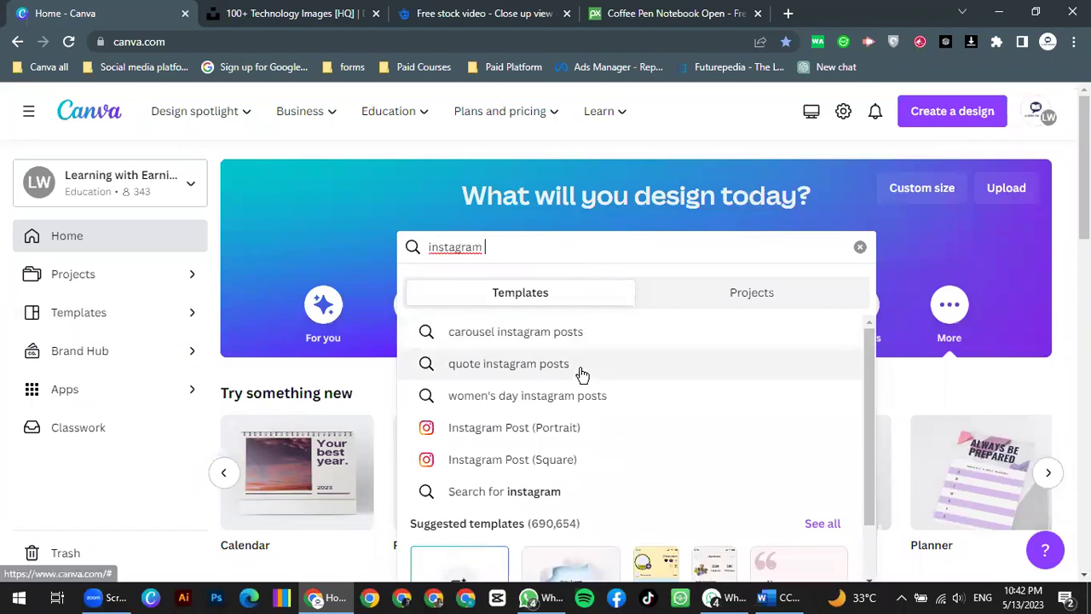
scroll(585, 407, down, 1)
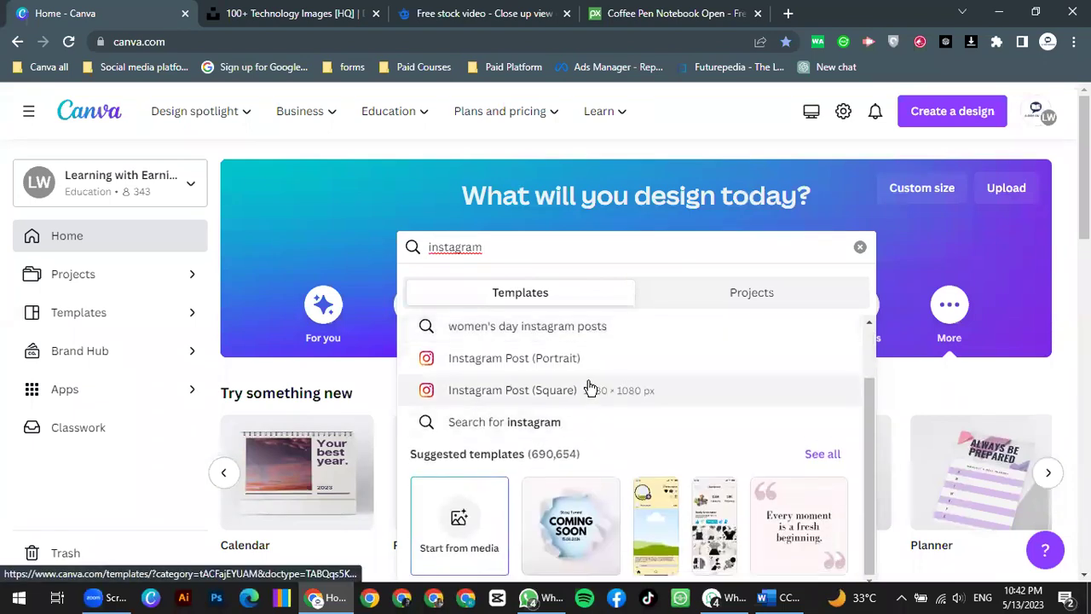
scroll(589, 386, up, 1)
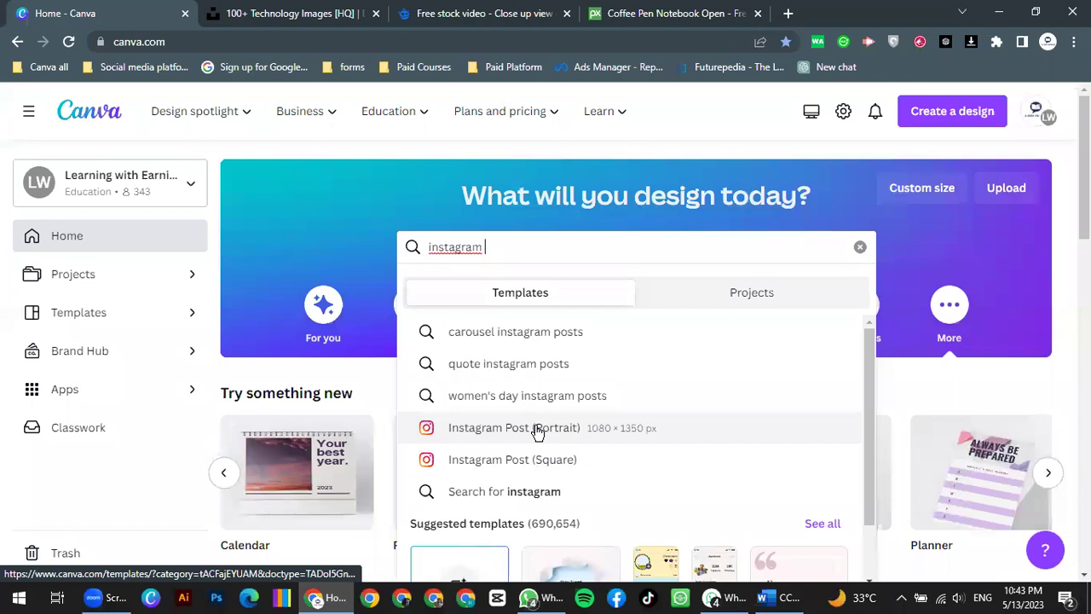
click(565, 463)
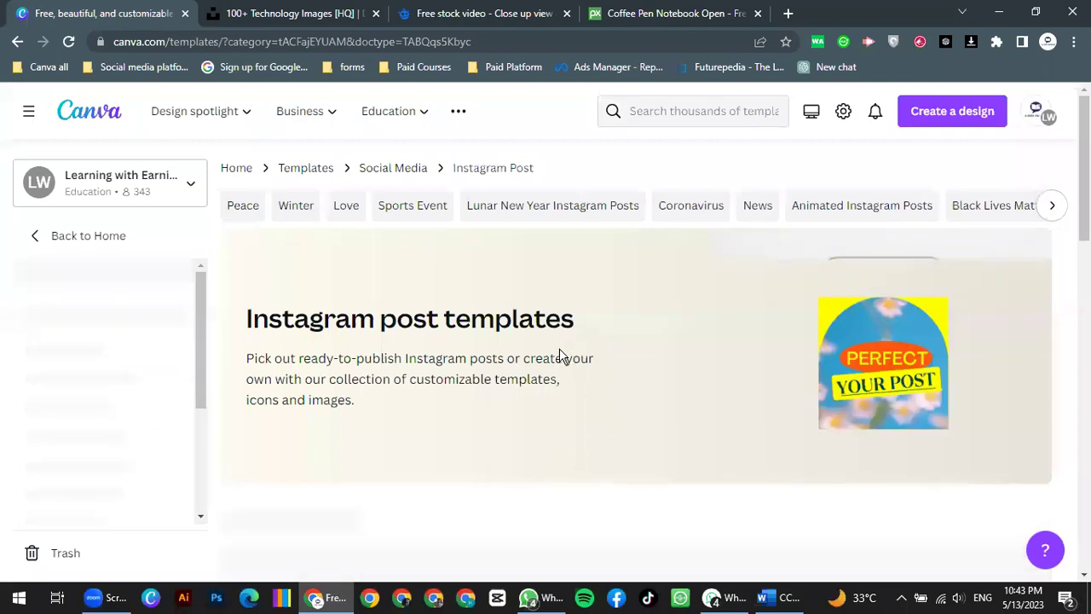
Step: Scroll down the Instagram post template grid to the turquoise ATTENTION! design
scroll(560, 354, down, 1)
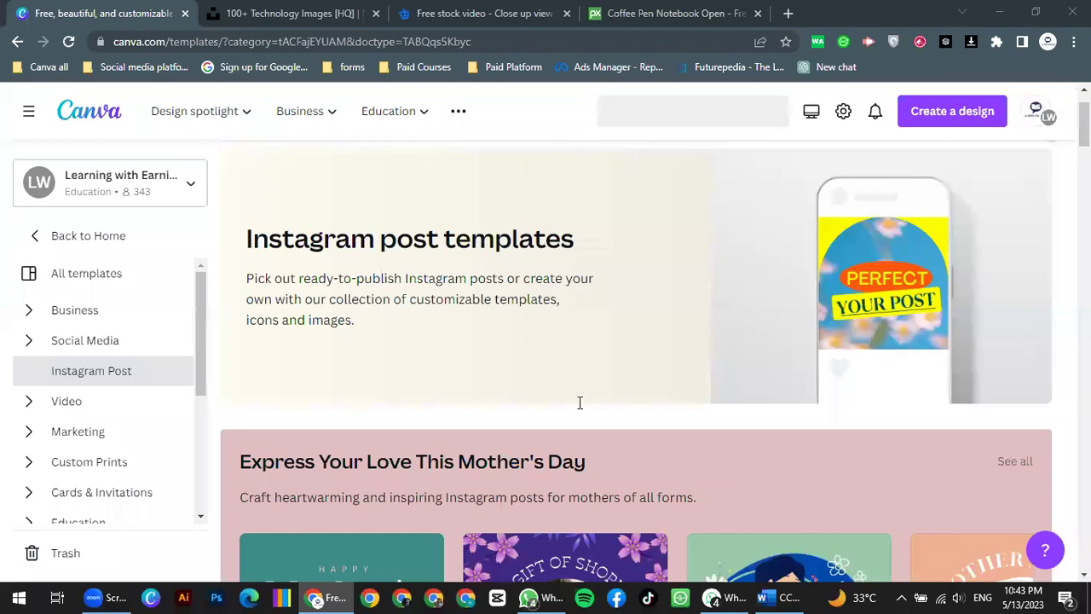
scroll(516, 270, down, 2)
scroll(494, 341, down, 3)
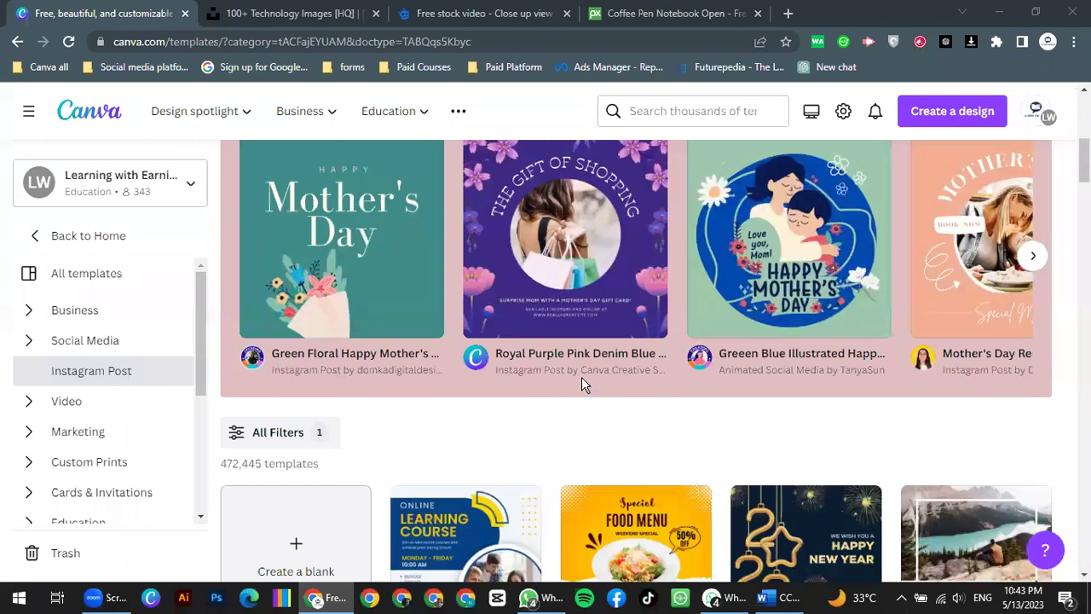
scroll(579, 384, down, 2)
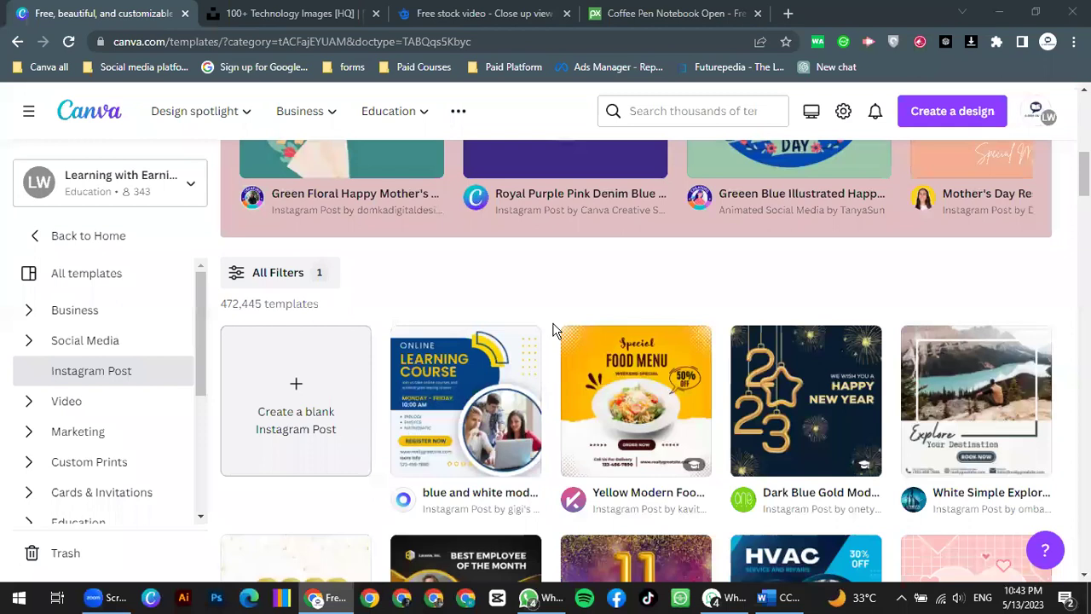
scroll(524, 296, down, 2)
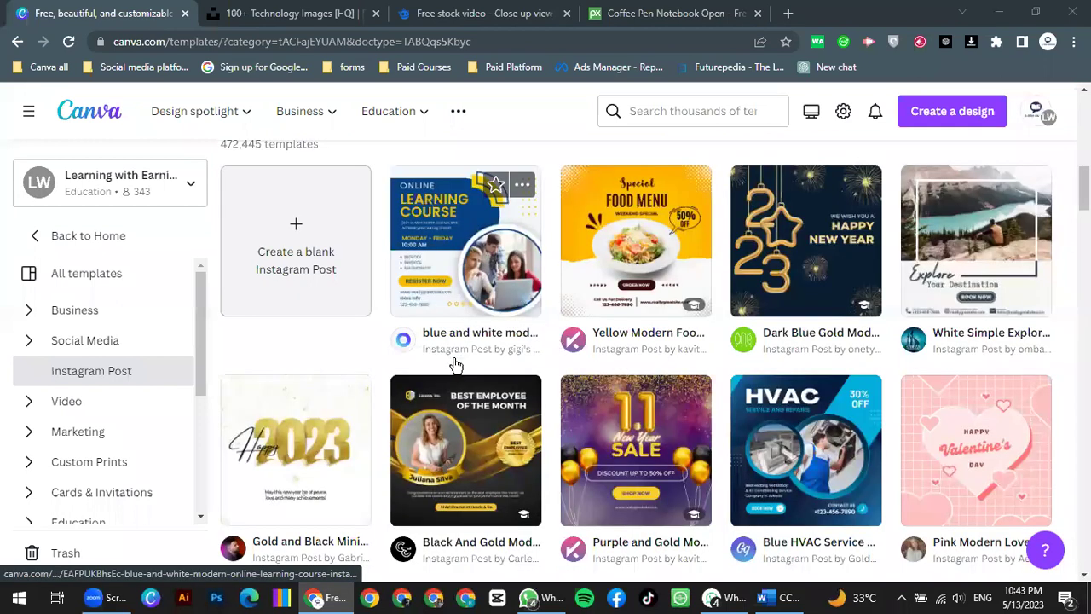
scroll(456, 364, down, 1)
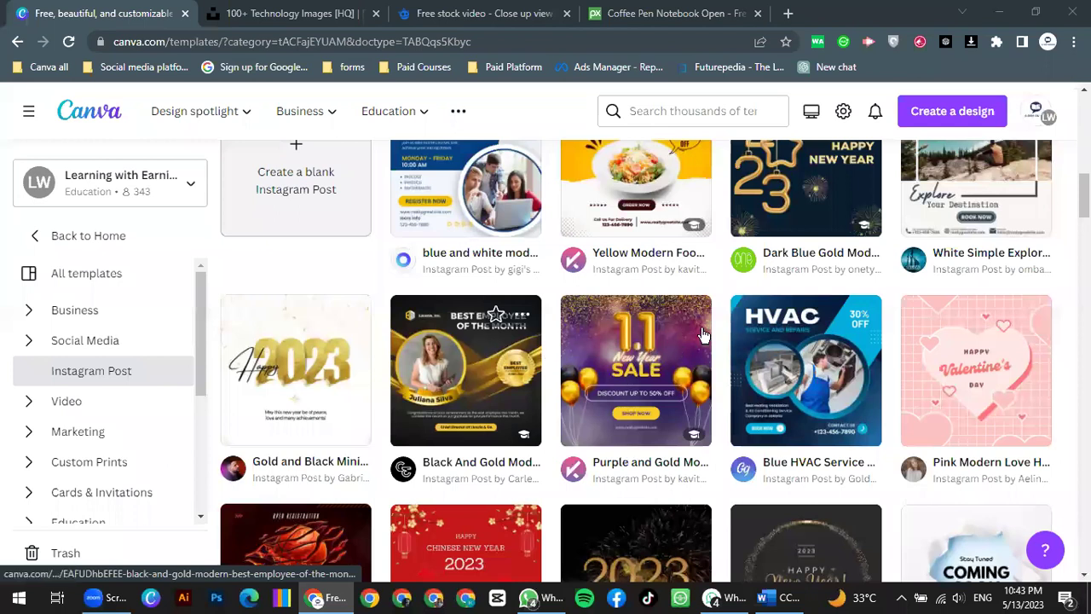
scroll(695, 327, down, 8)
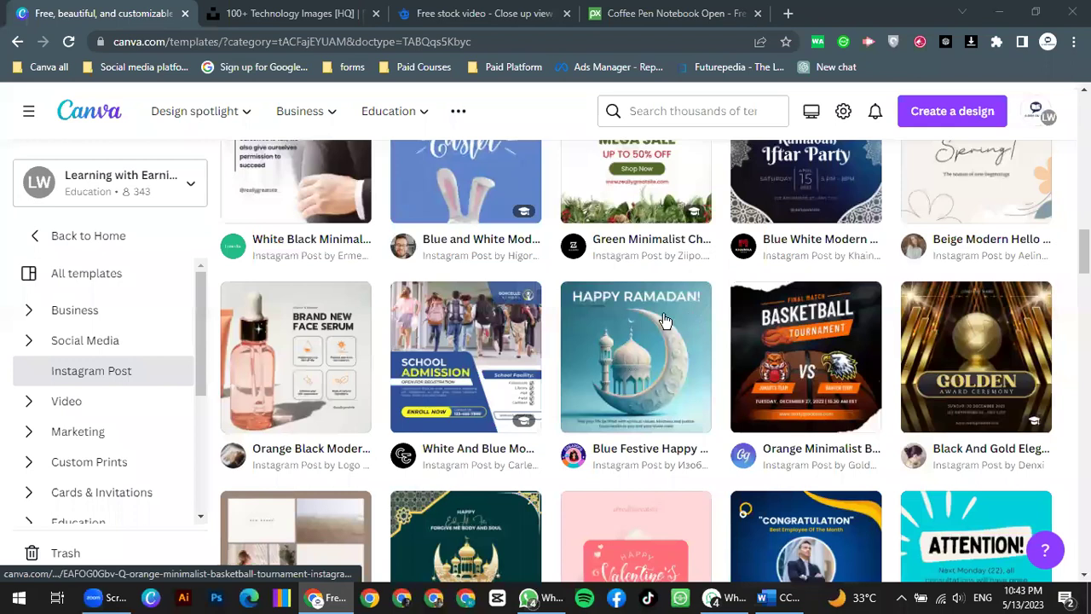
scroll(664, 319, down, 3)
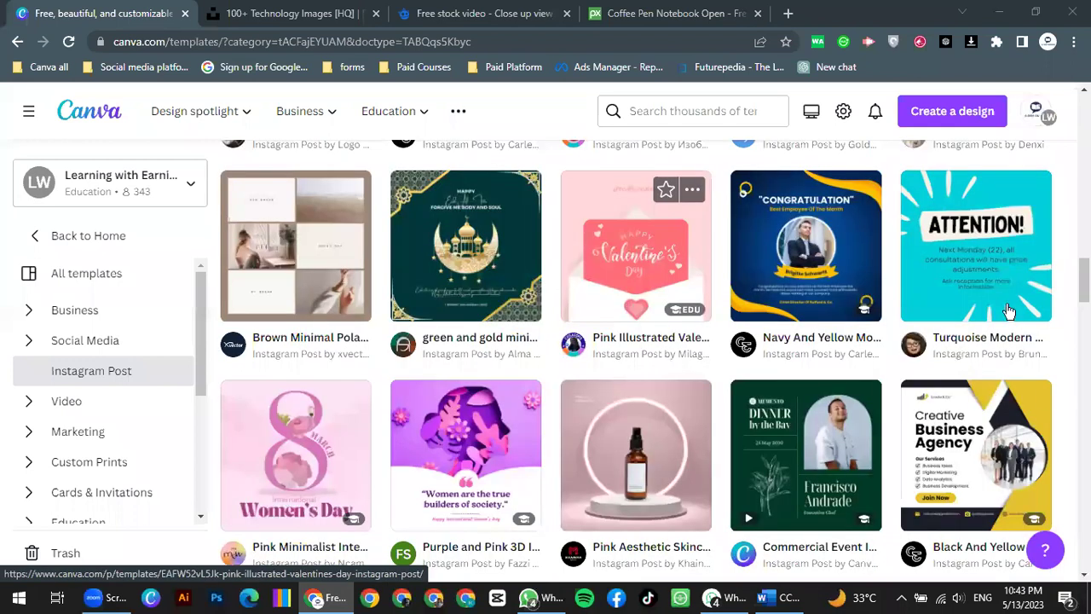
Step: Open the Turquoise Modern Warning with Rays template in the browser editor, not the desktop app
click(954, 244)
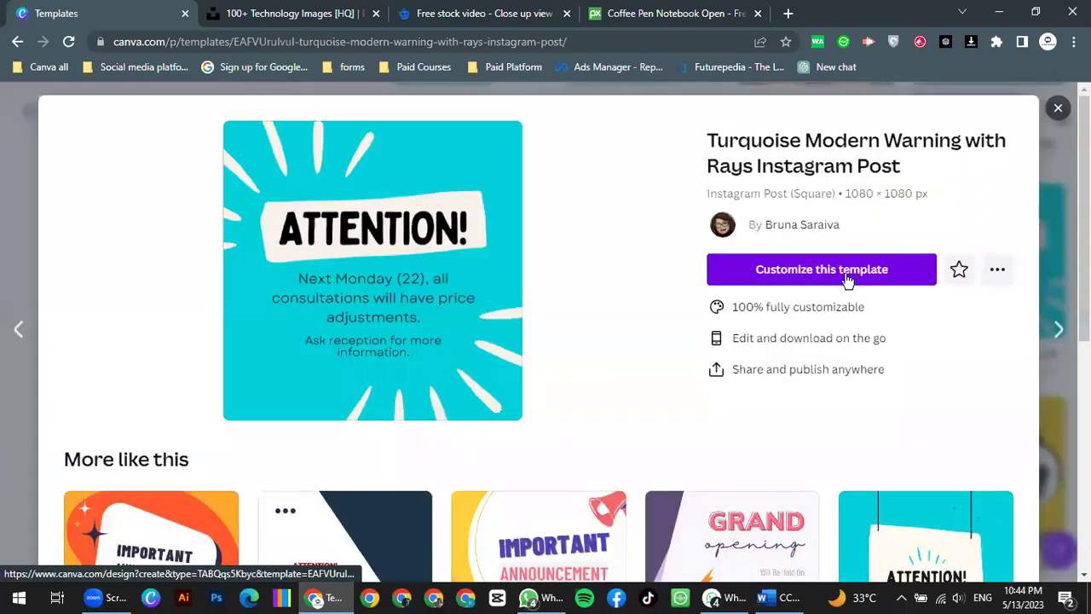
click(404, 393)
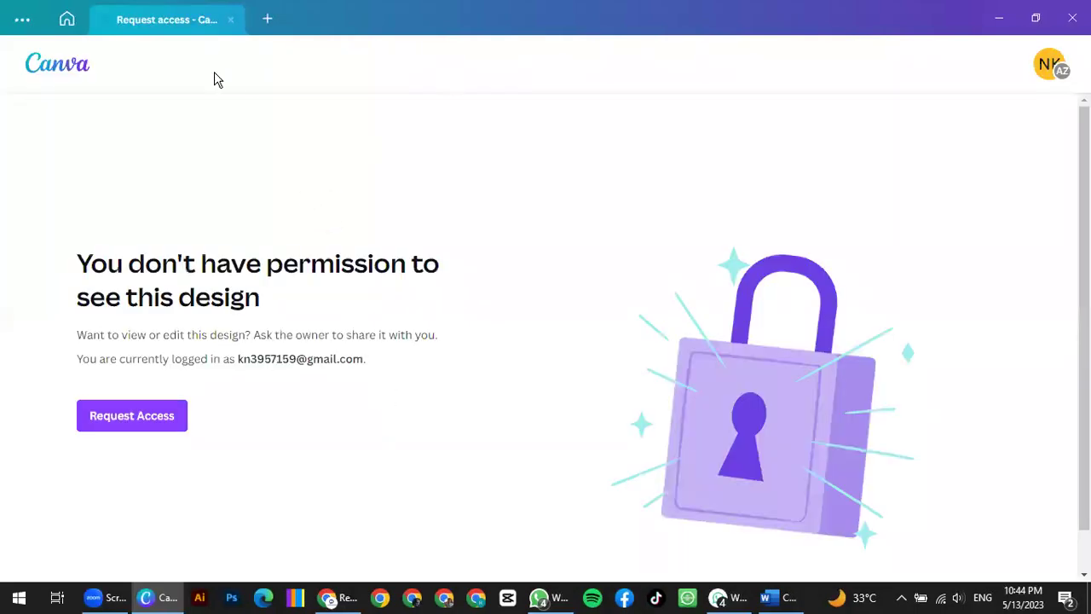
click(230, 20)
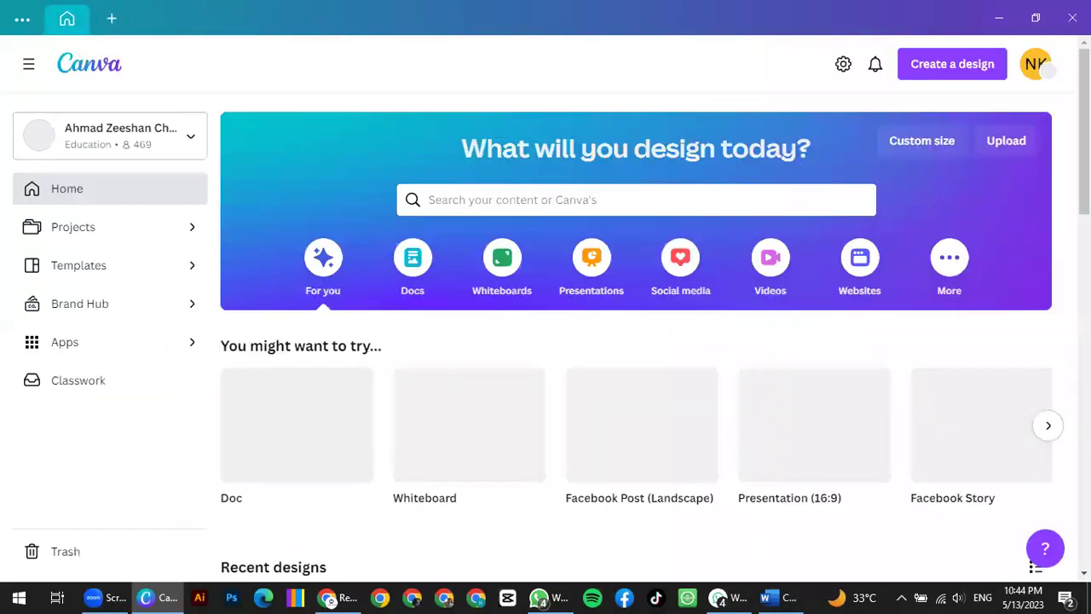
key(alt+Tab)
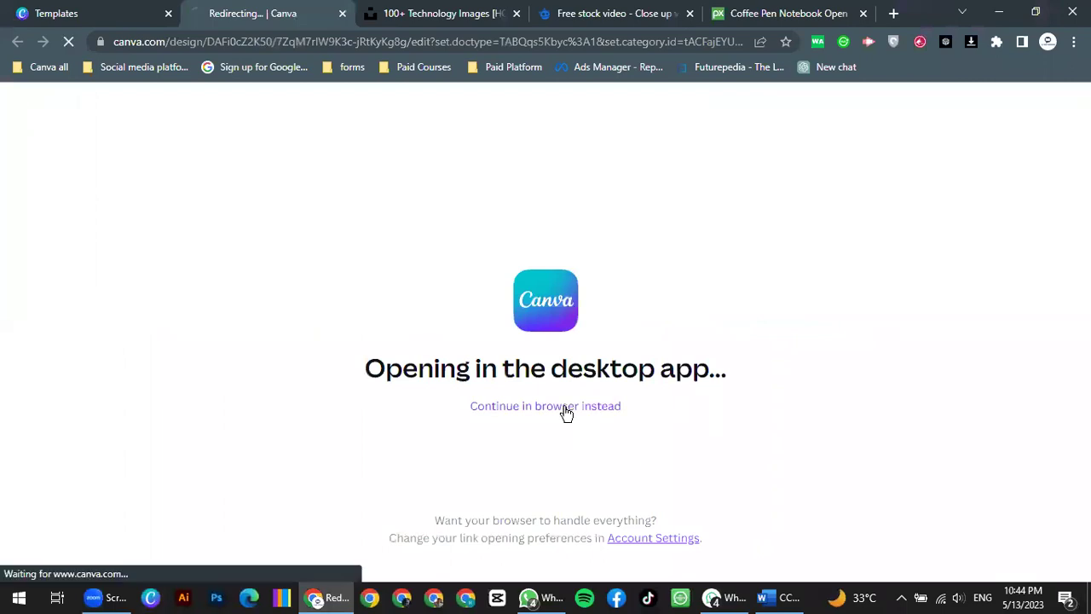
click(566, 412)
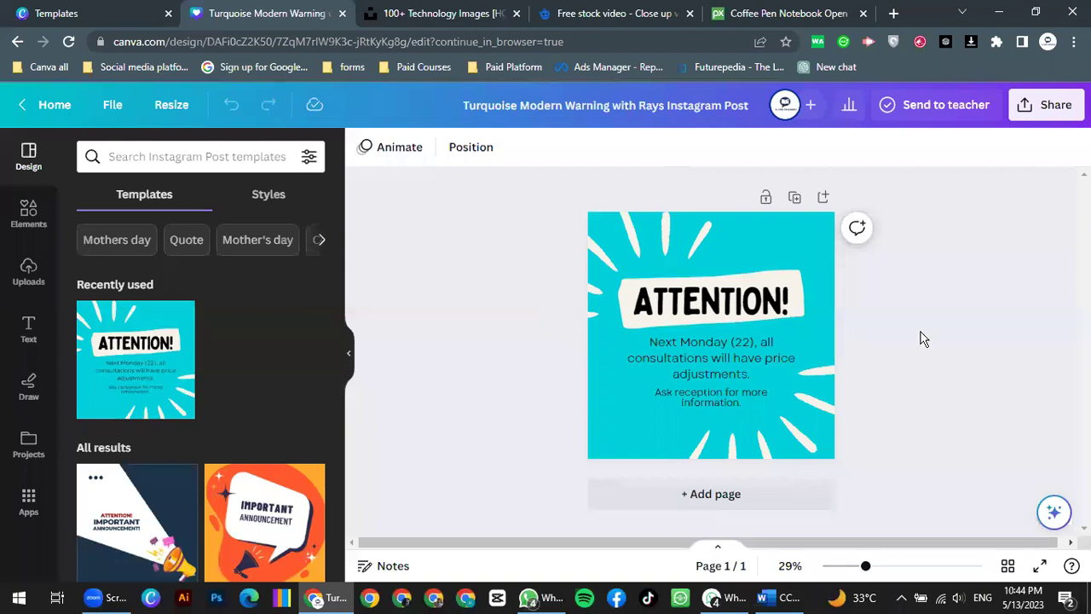
click(794, 232)
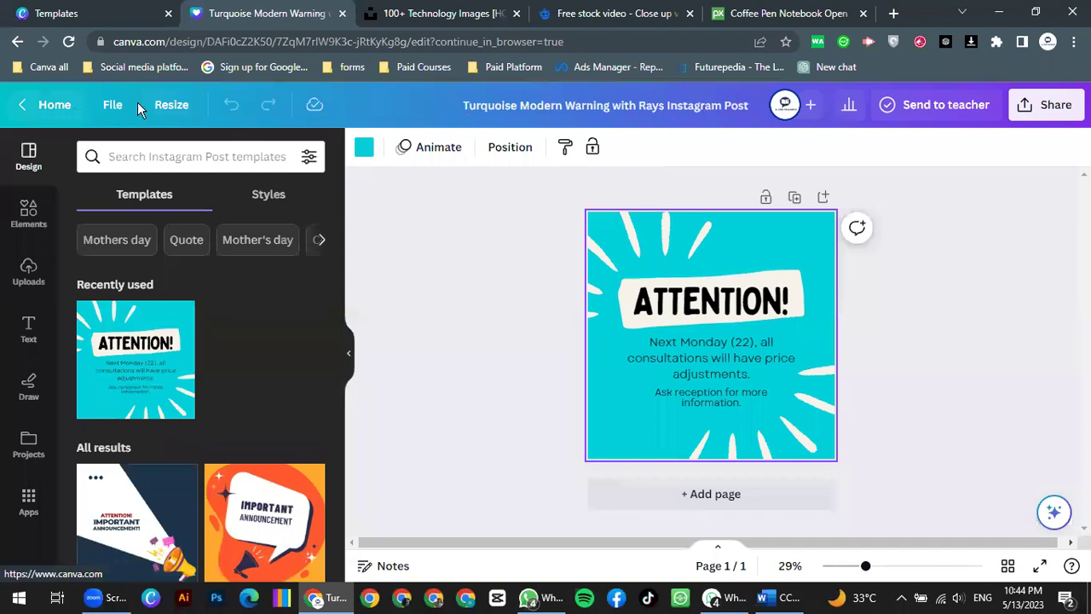
click(115, 104)
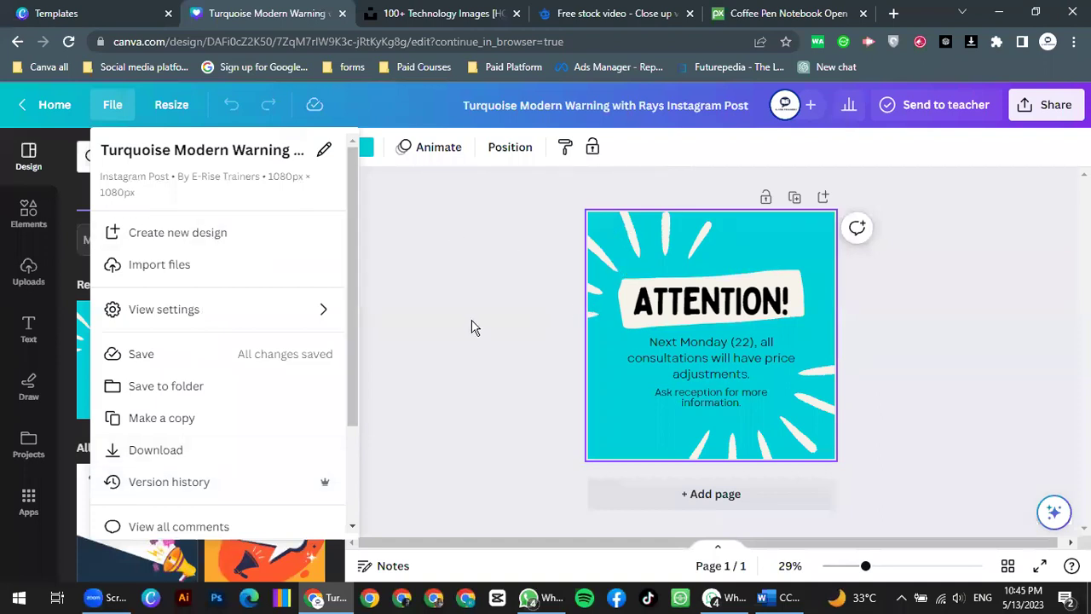
click(196, 235)
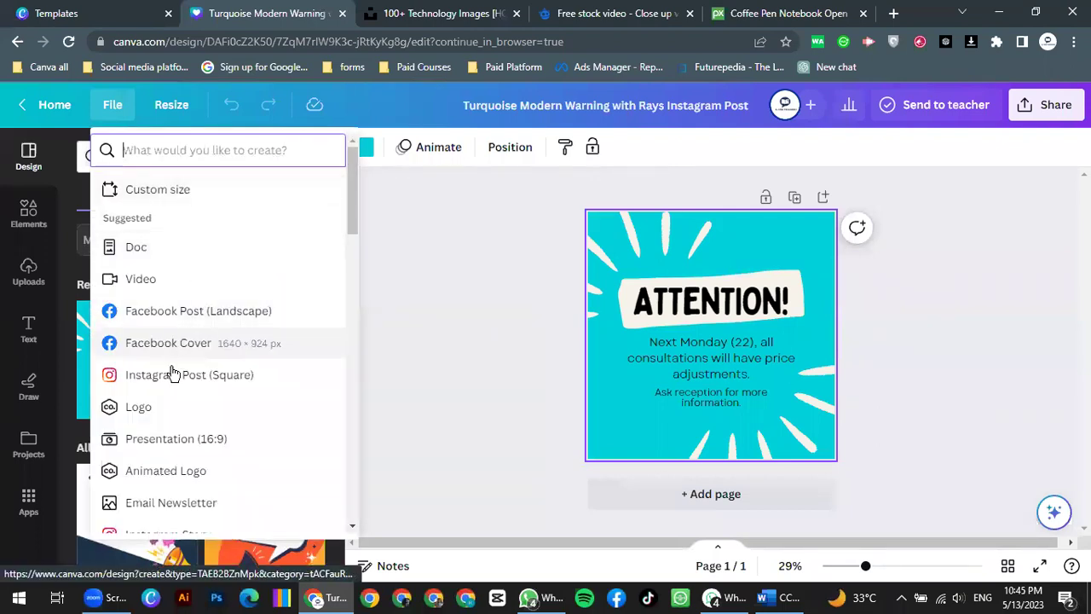
right_click(183, 317)
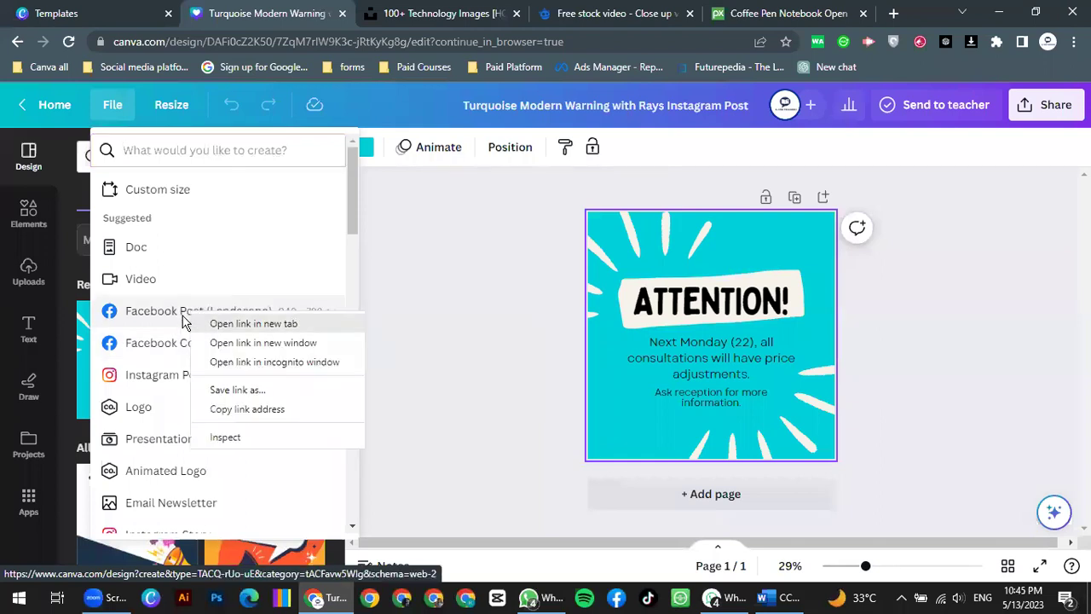
click(231, 328)
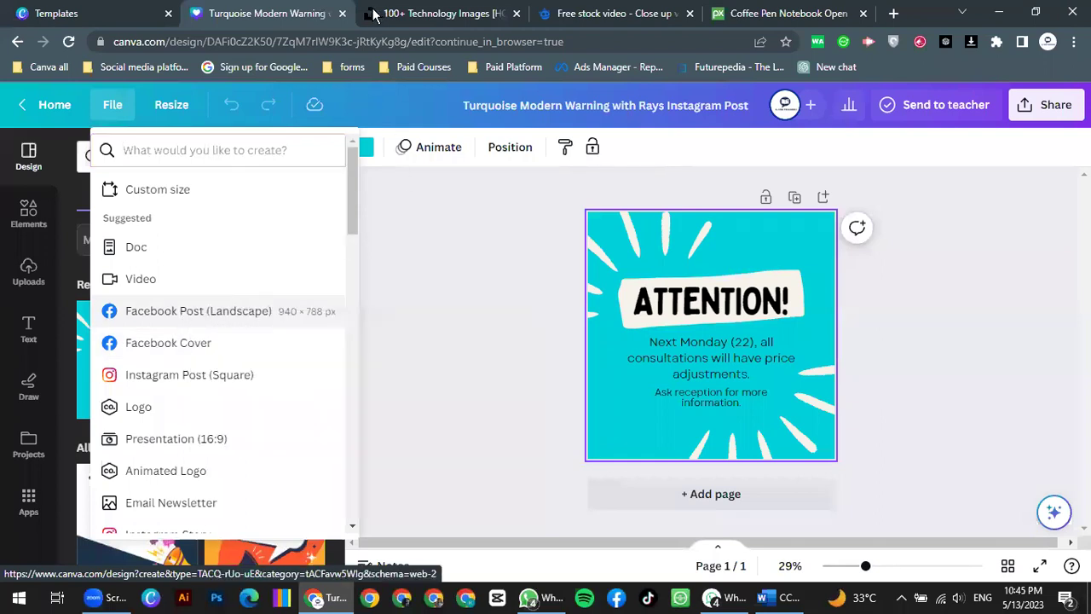
click(373, 14)
click(224, 13)
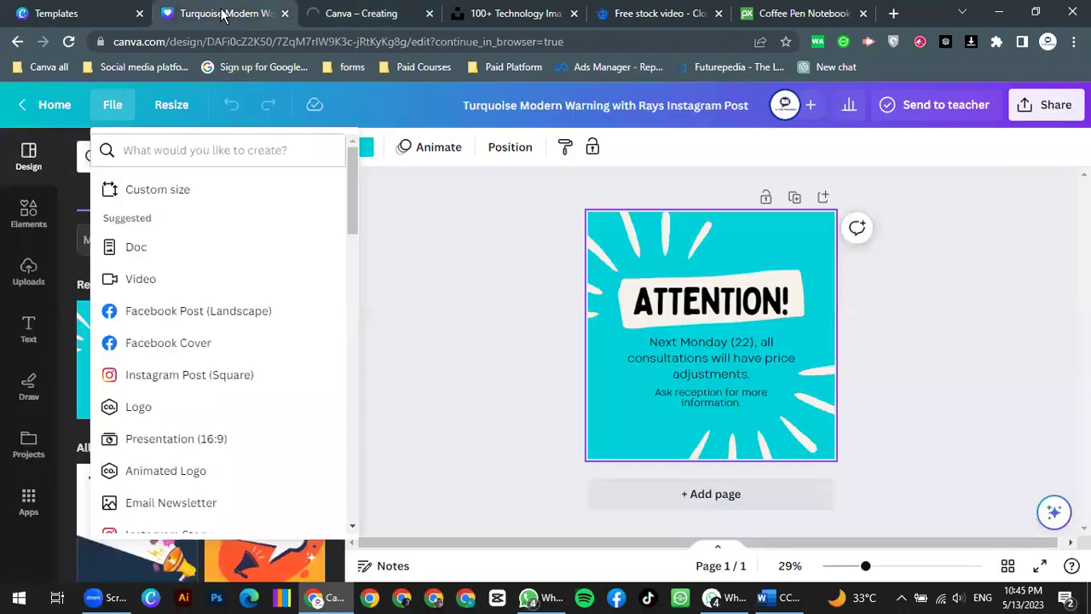
click(317, 13)
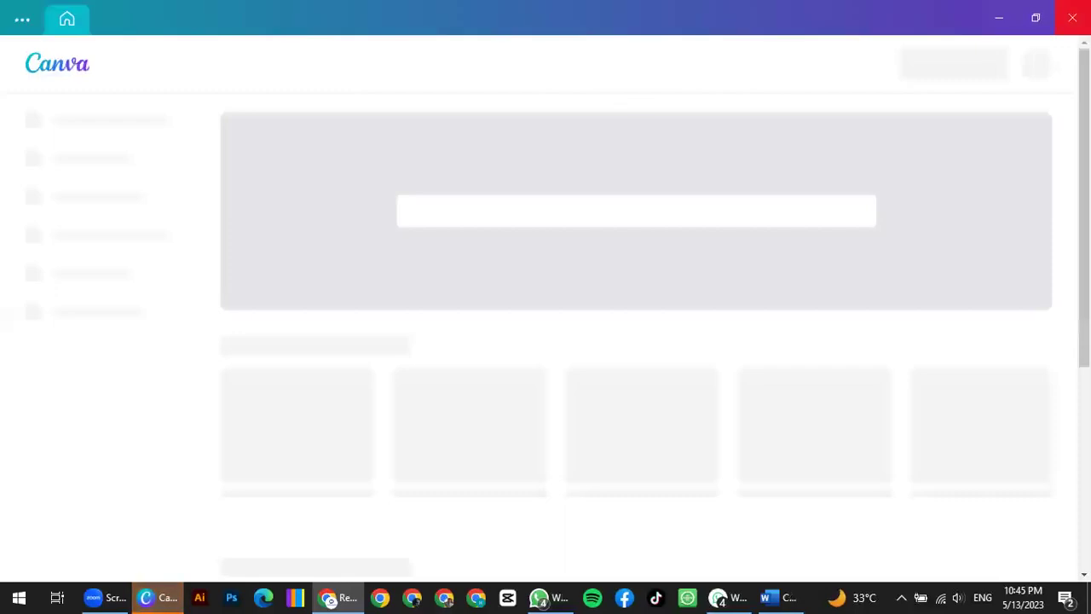
click(1072, 17)
click(575, 406)
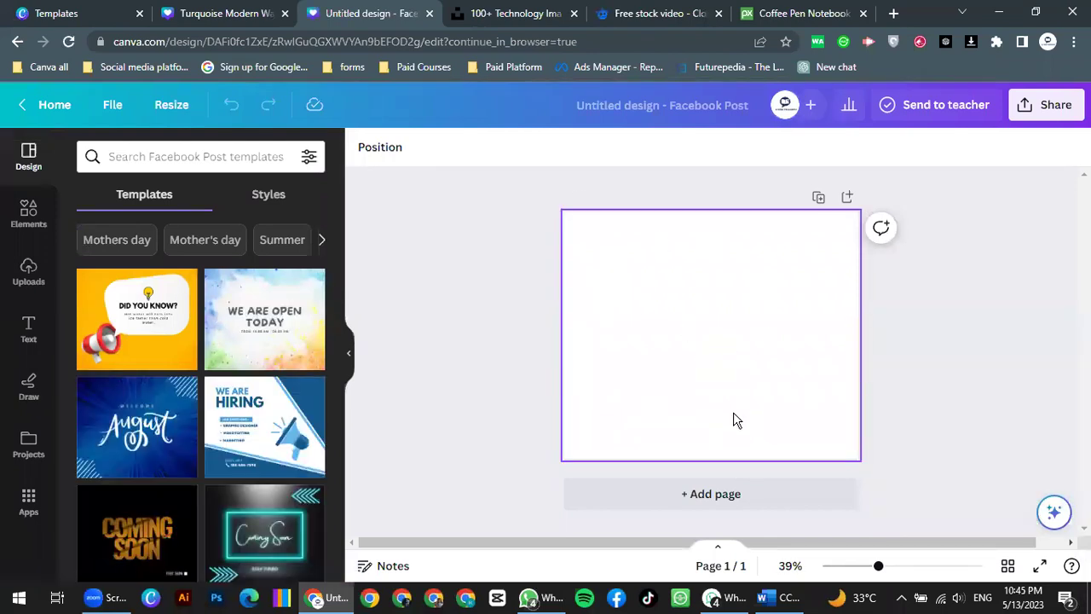
click(429, 14)
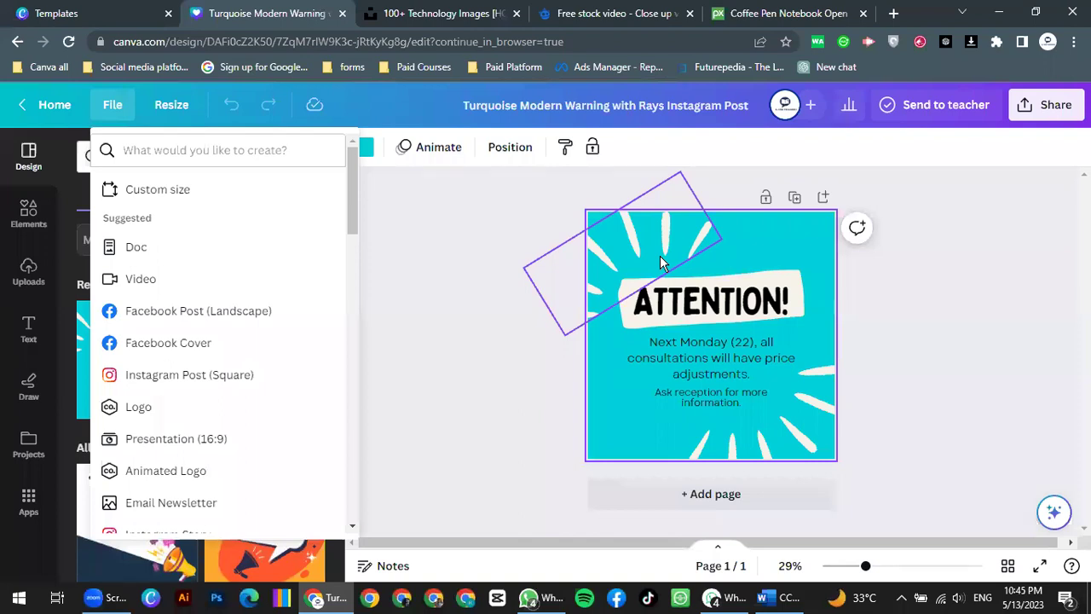
Step: Change the heading text from ATTENTION! to ANNOUNCEMENT
double_click(725, 294)
key(BackSpace)
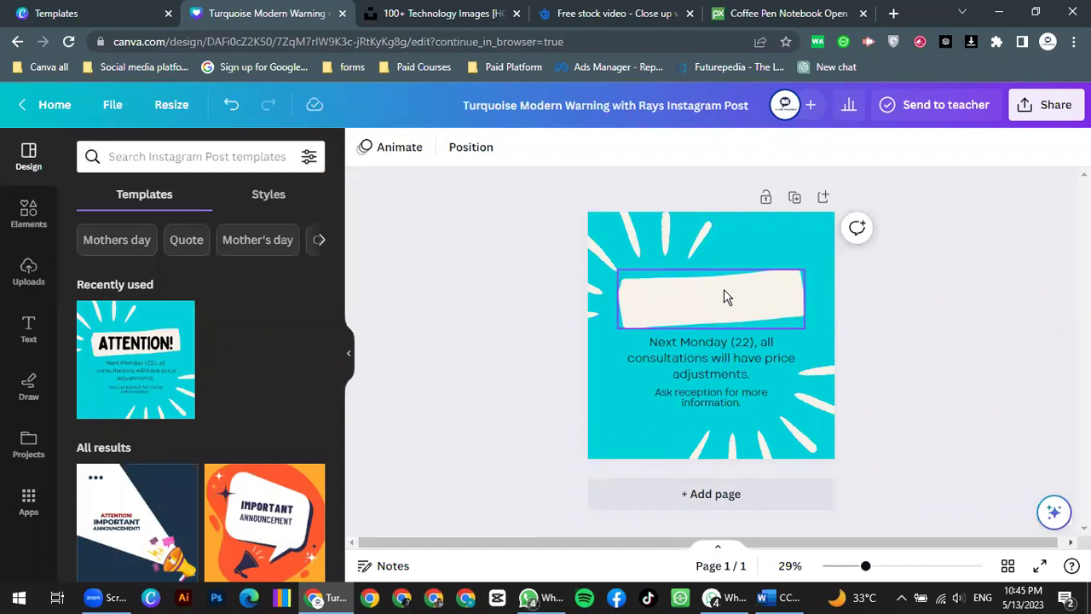
key(ctrl+z)
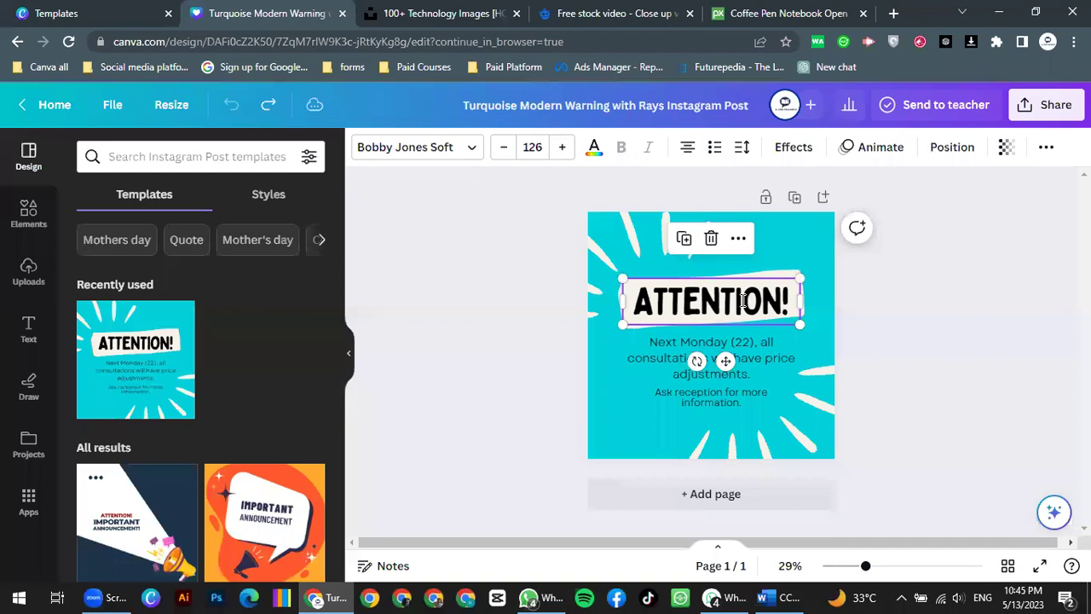
click(742, 300)
key(Right)
key(Right)
key(BackSpace)
key(BackSpace)
key(BackSpace)
key(BackSpace)
key(BackSpace)
key(BackSpace)
key(BackSpace)
key(BackSpace)
key(BackSpace)
text(NNOUNCEMENT)
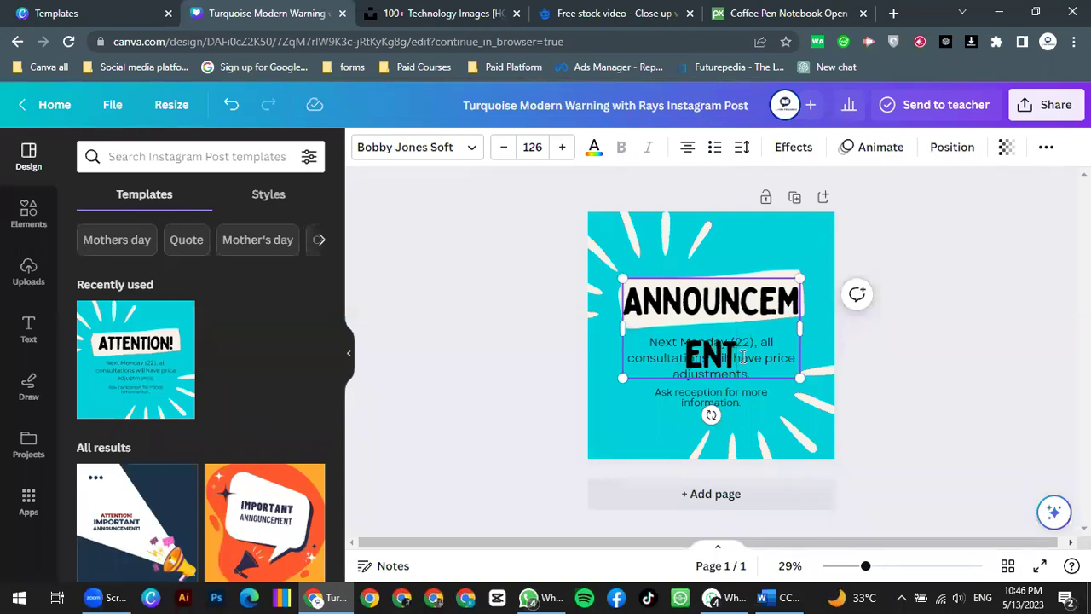
Step: Step the ANNOUNCEMENT heading's font size down repeatedly so it fits one line
double_click(624, 309)
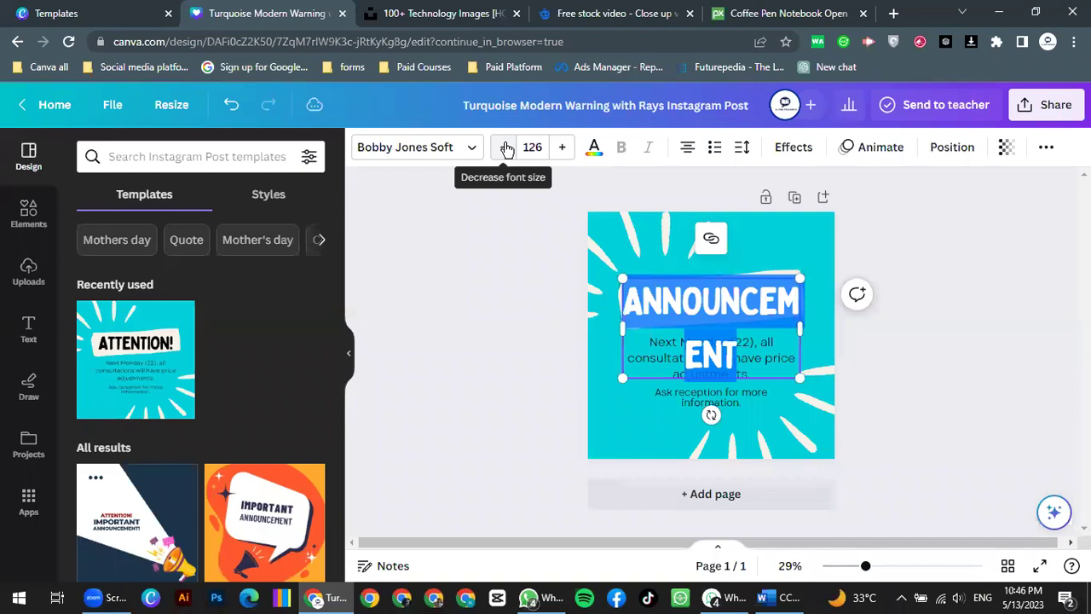
click(506, 149)
click(507, 148)
click(507, 148)
click(506, 149)
click(506, 148)
click(506, 149)
click(506, 148)
click(506, 149)
click(506, 148)
click(506, 148)
click(506, 148)
click(506, 149)
click(506, 148)
click(507, 148)
click(506, 149)
click(506, 148)
click(506, 148)
click(506, 148)
click(507, 148)
click(506, 148)
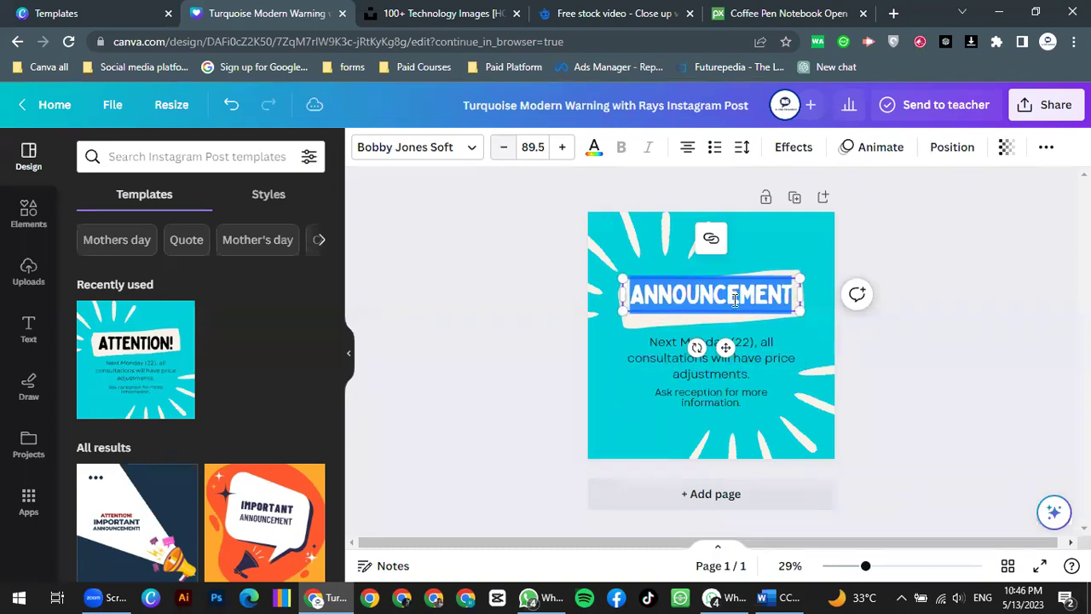
Step: Try heading font sizes 70 and 100, then settle on 95
click(533, 148)
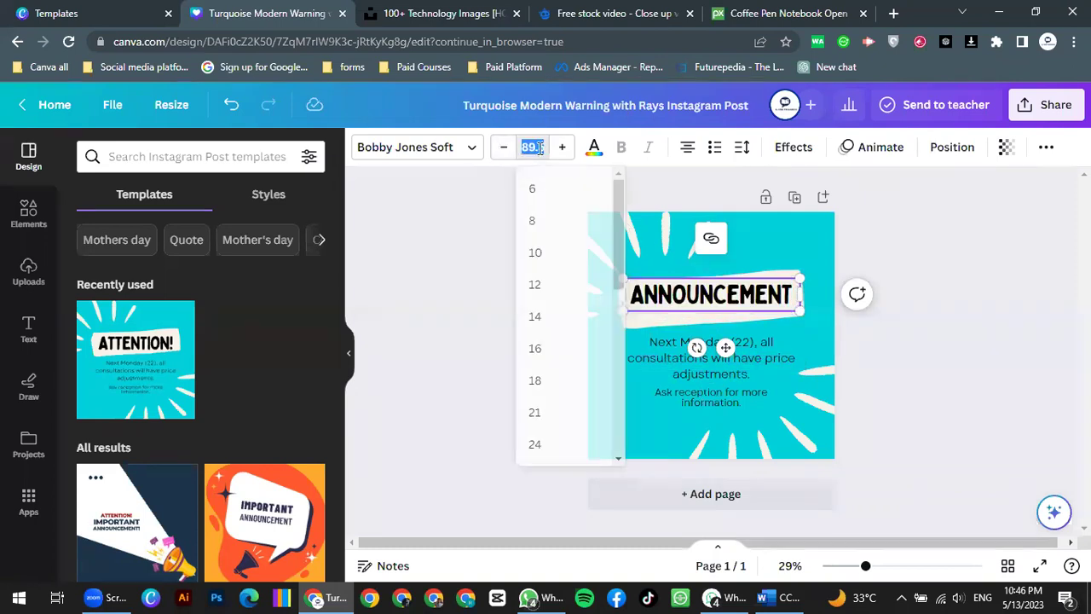
text(80)
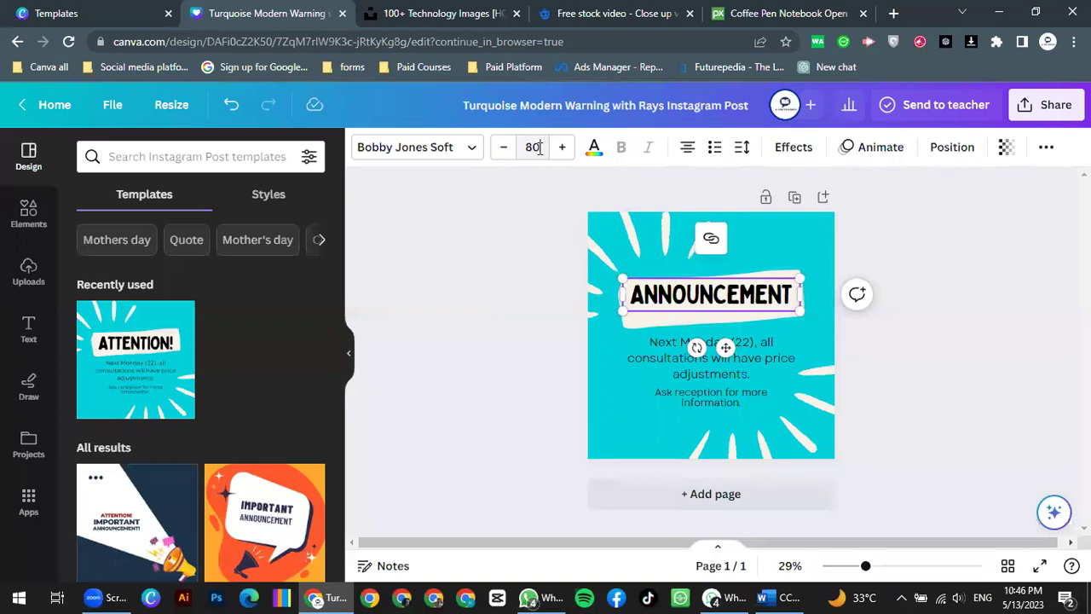
click(538, 148)
text(800)
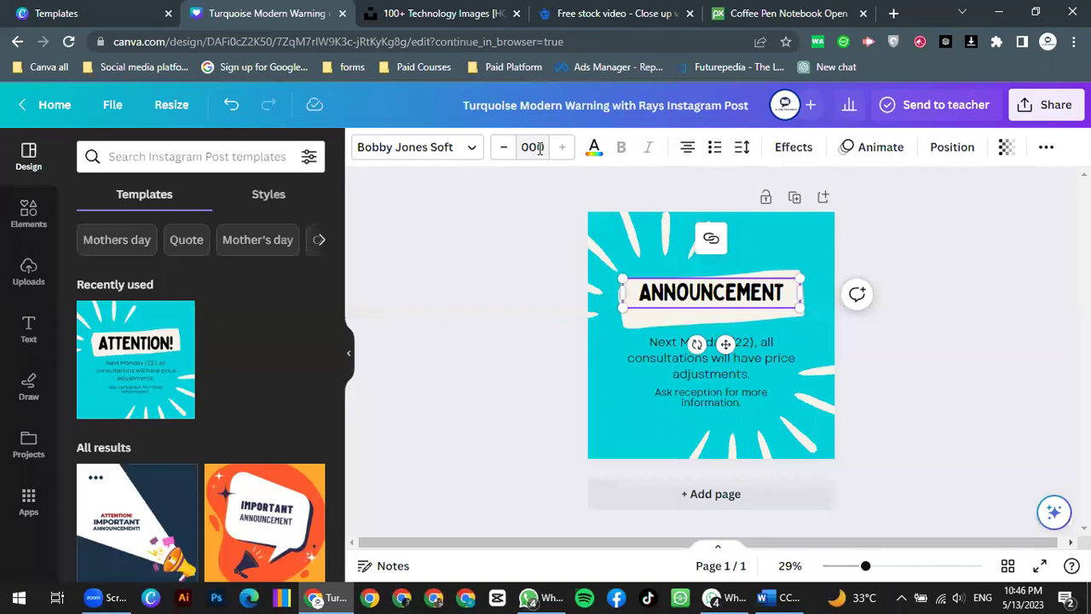
key(Return)
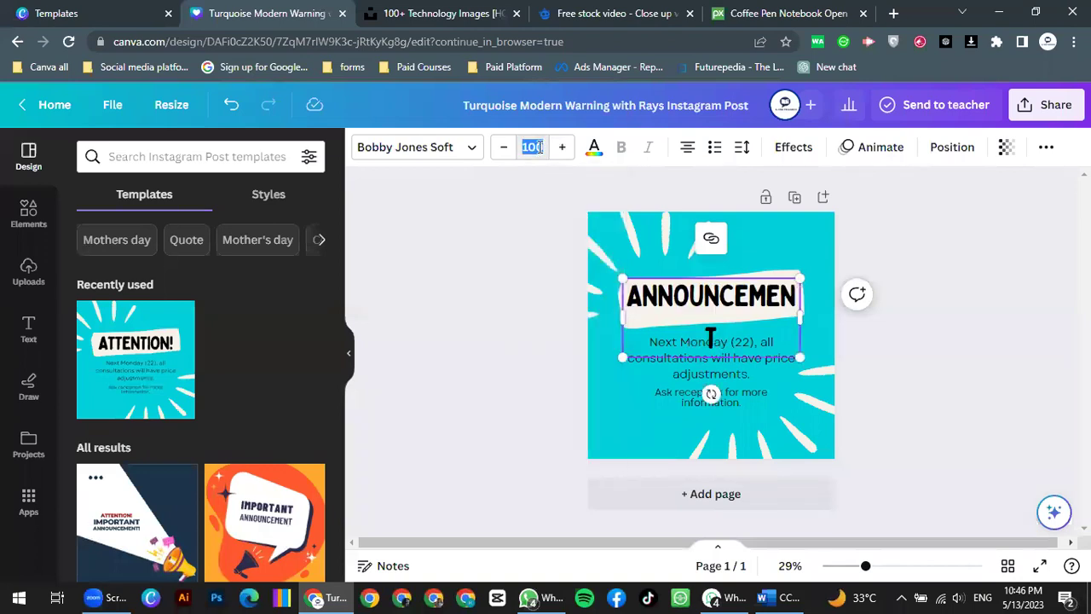
text(70)
key(Return)
click(537, 146)
text(100)
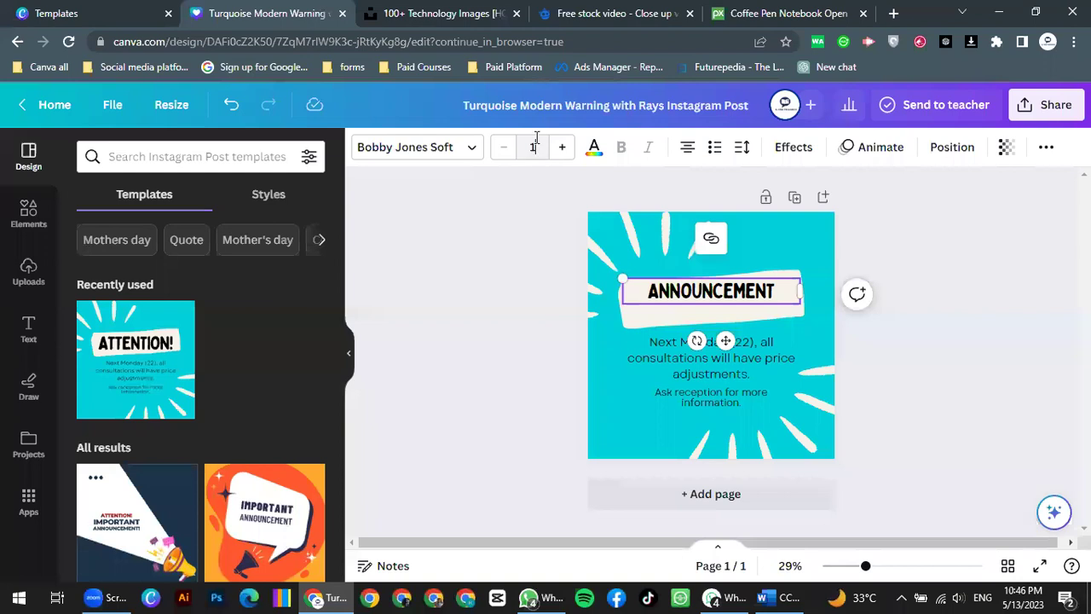
key(Return)
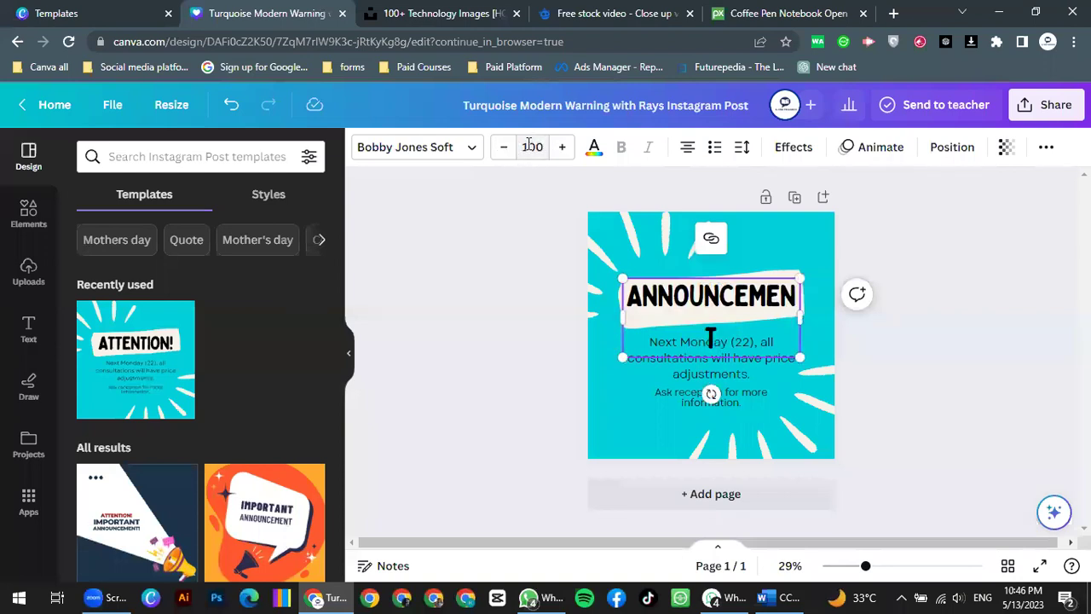
click(532, 145)
text(82)
key(BackSpace)
text(5)
key(Return)
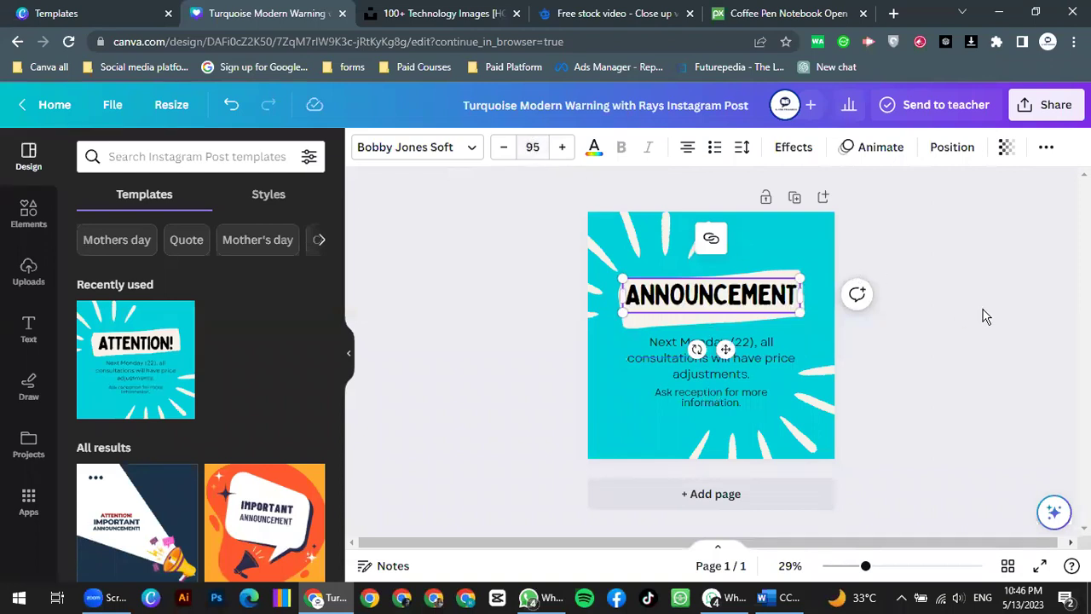
click(765, 363)
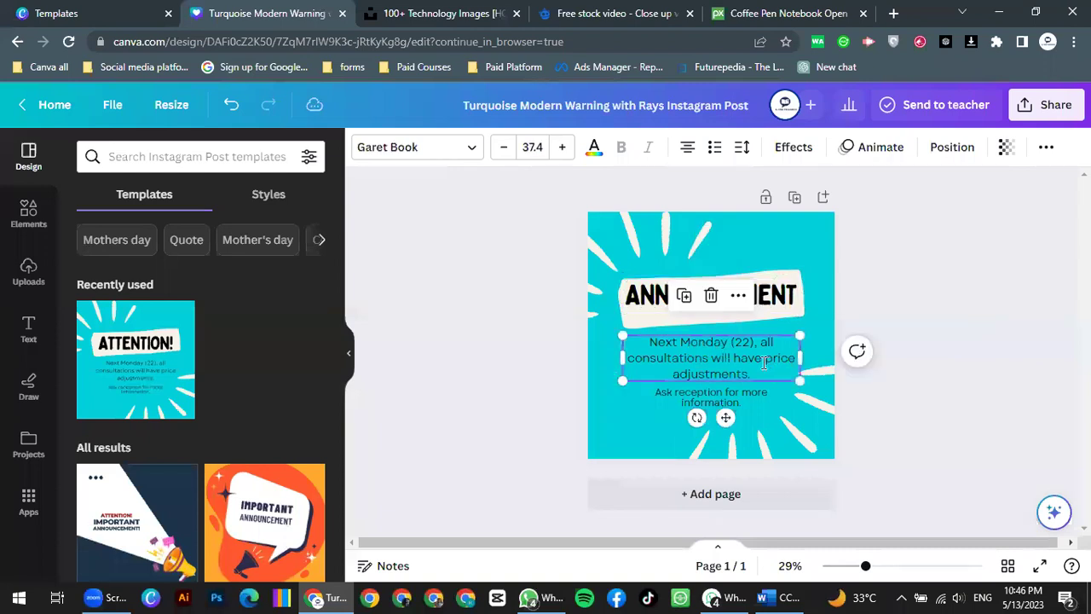
Step: Replace the body text with 'Learning with Earning' and 'Digital Freelancing course' on two lines
click(765, 362)
key(BackSpace)
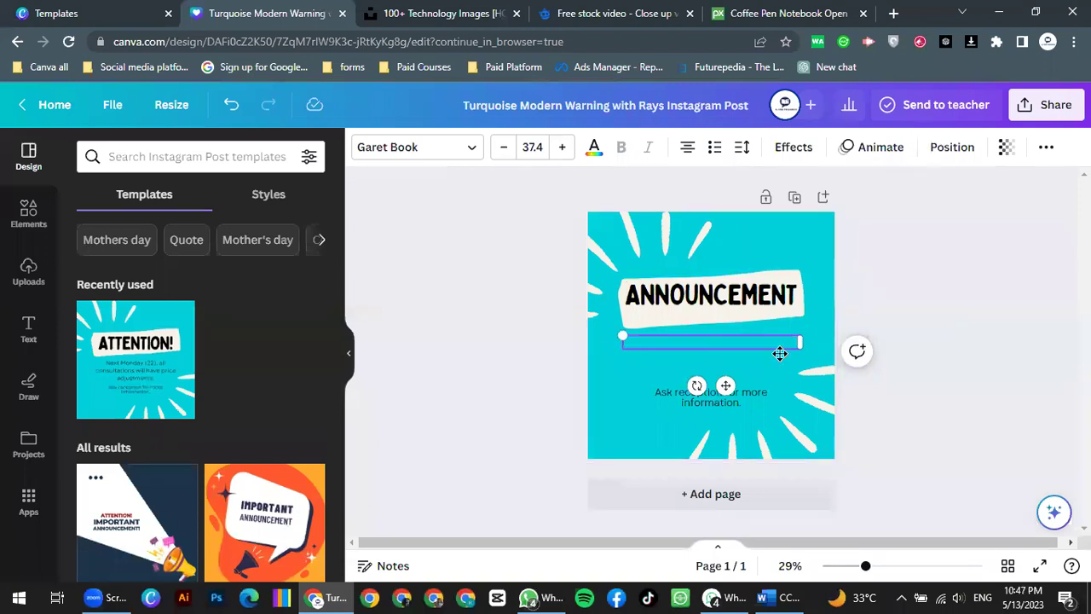
text(L)
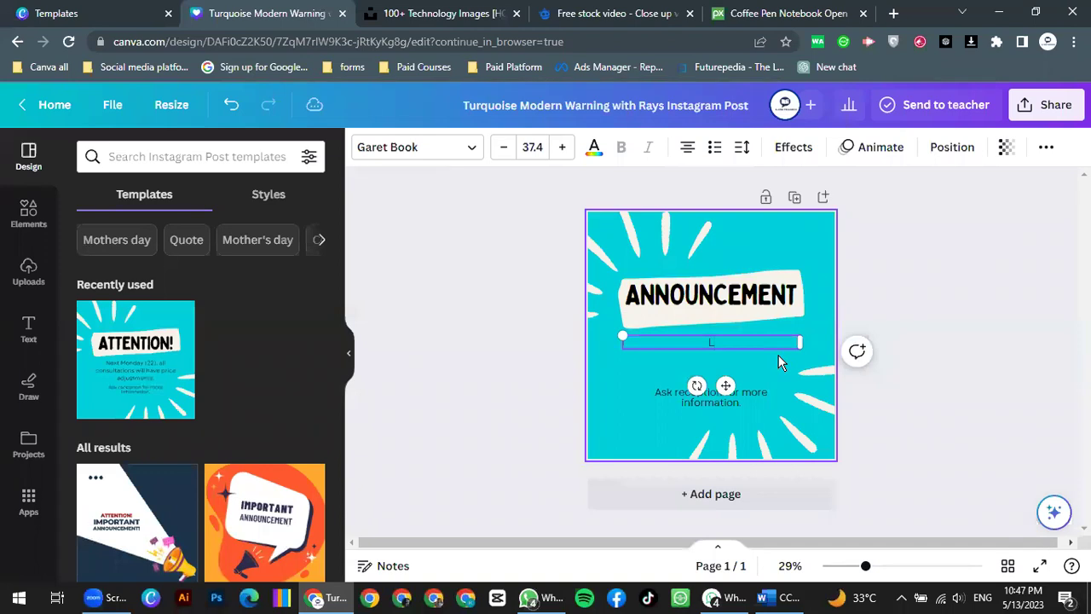
text(earning with earning)
key(BackSpace)
text(E)
key(Return)
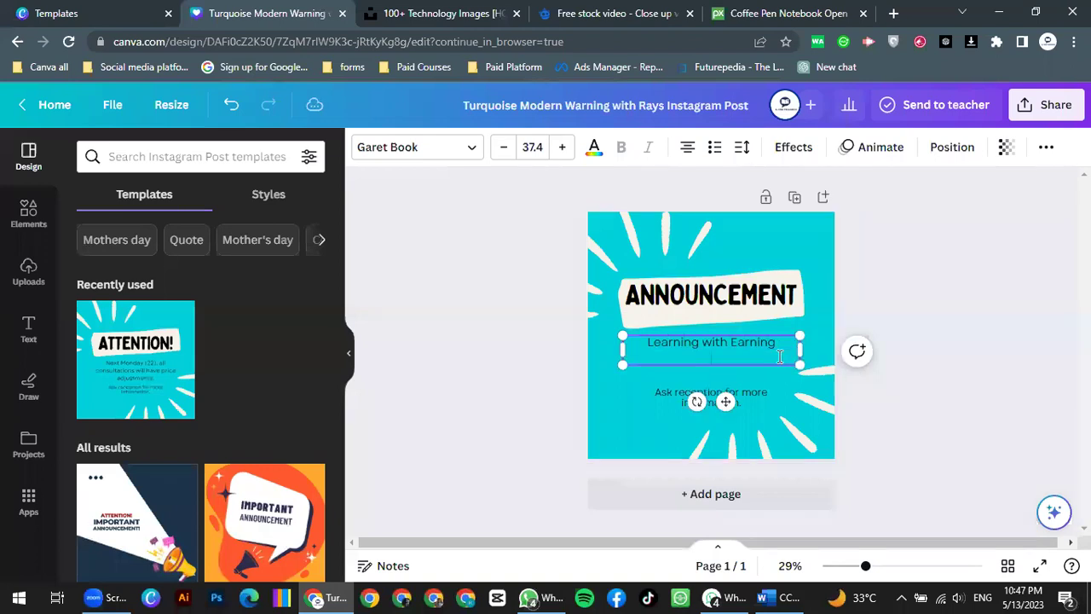
text(Digital Freelancing c)
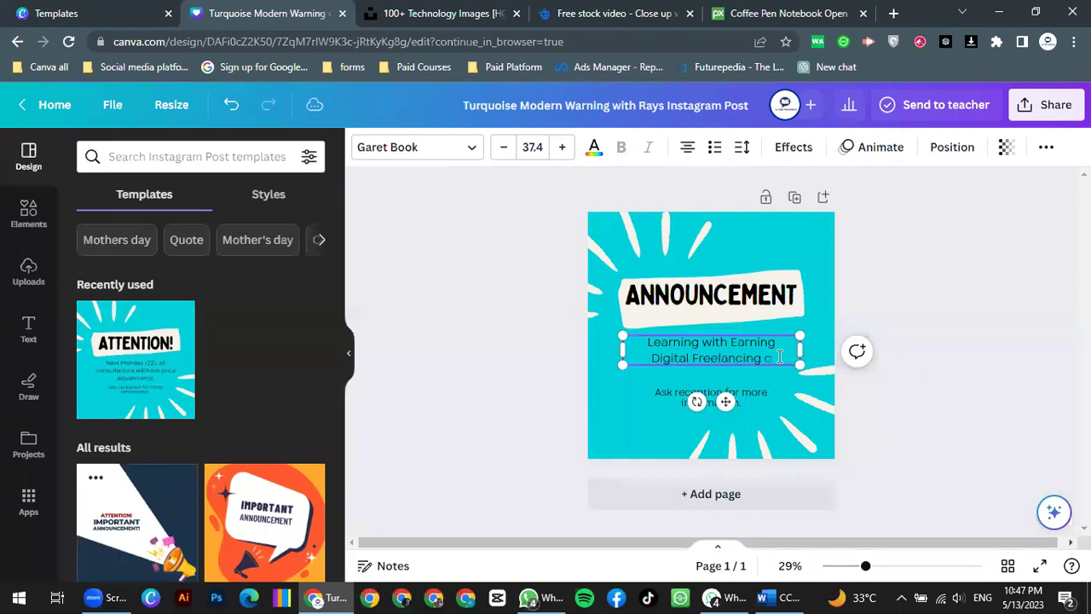
text(ourse)
double_click(749, 390)
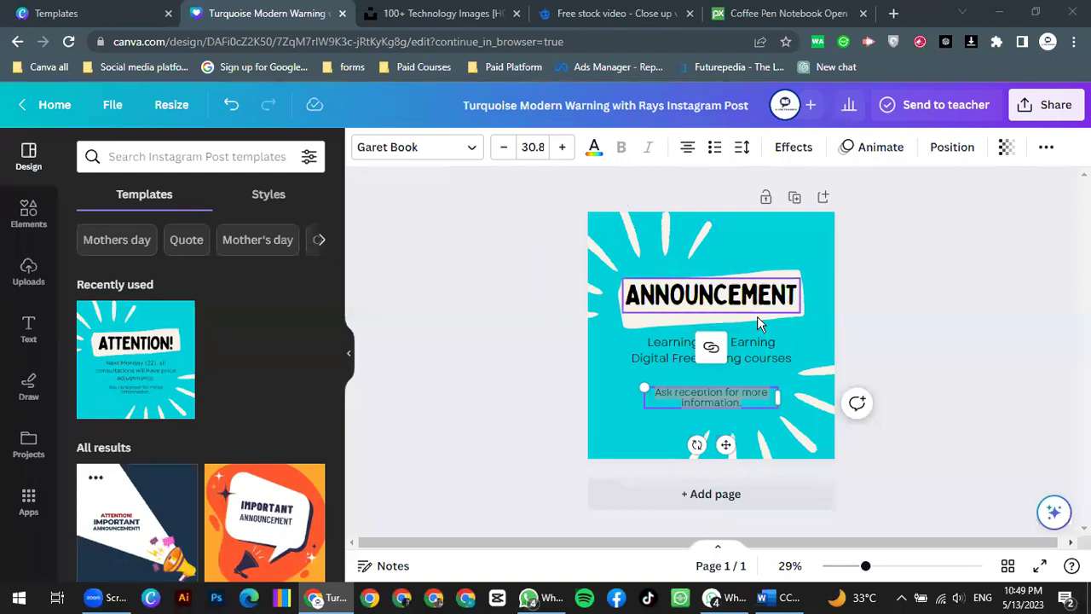
click(762, 359)
double_click(762, 358)
click(766, 358)
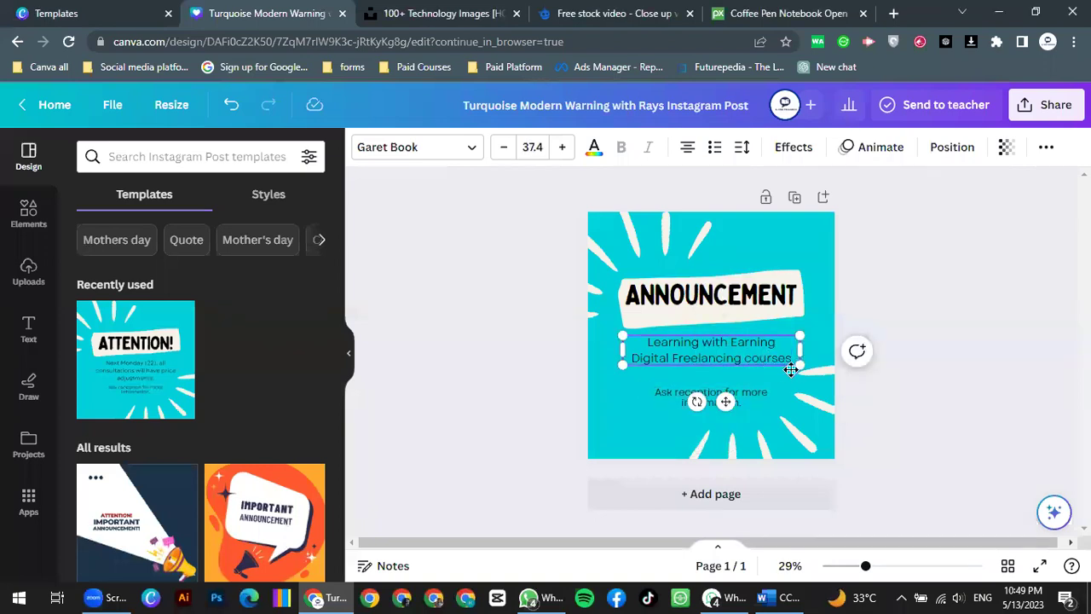
double_click(743, 295)
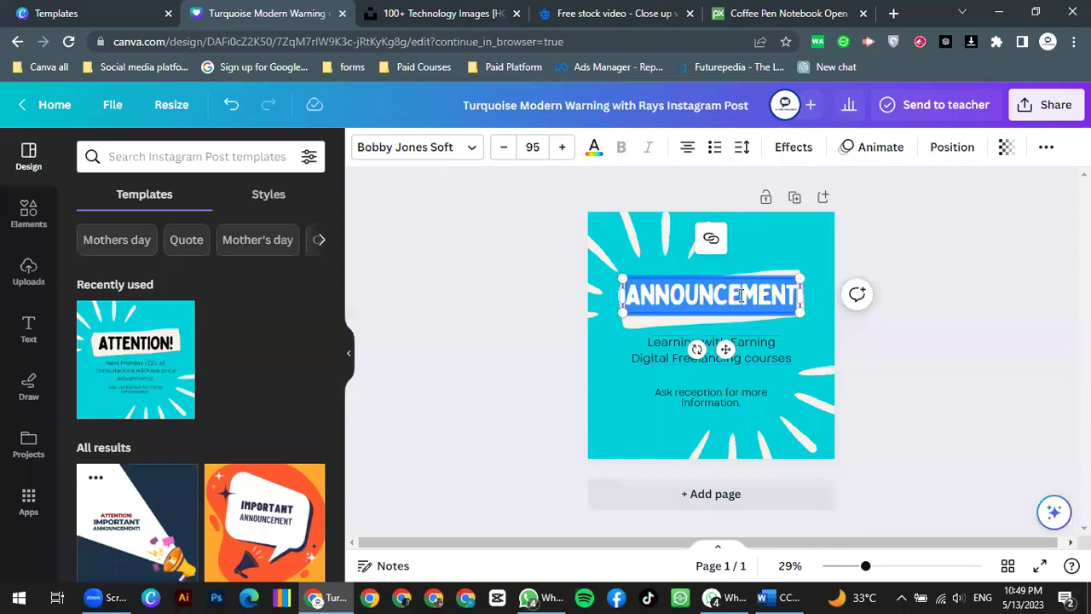
Step: Preview Be Vietnam, Doublebass, Bobby Jones, Aileron, Anton and Architype Aubette on the heading
click(469, 151)
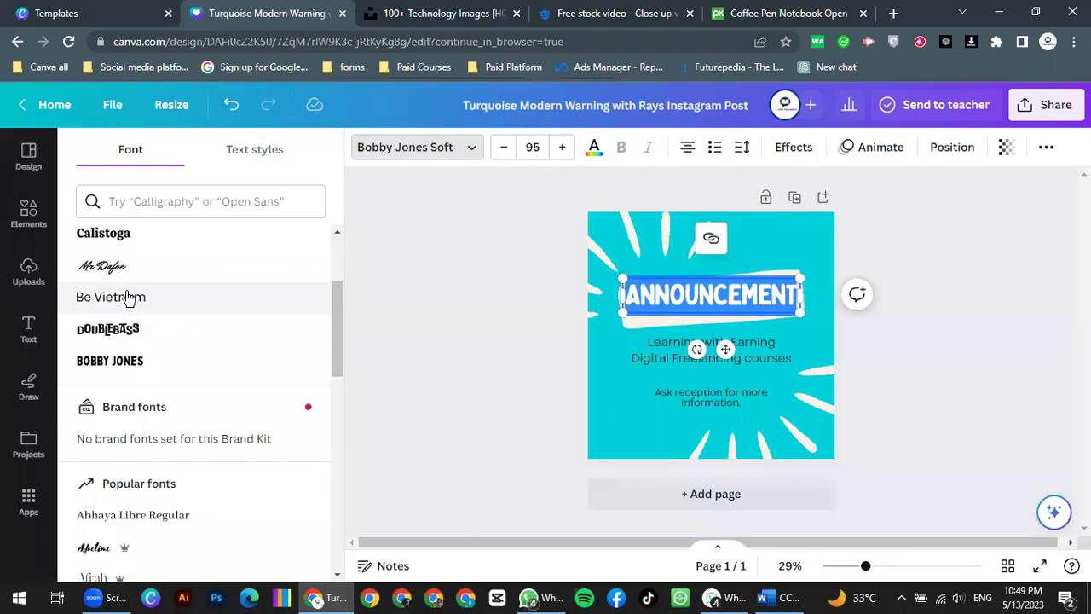
click(128, 296)
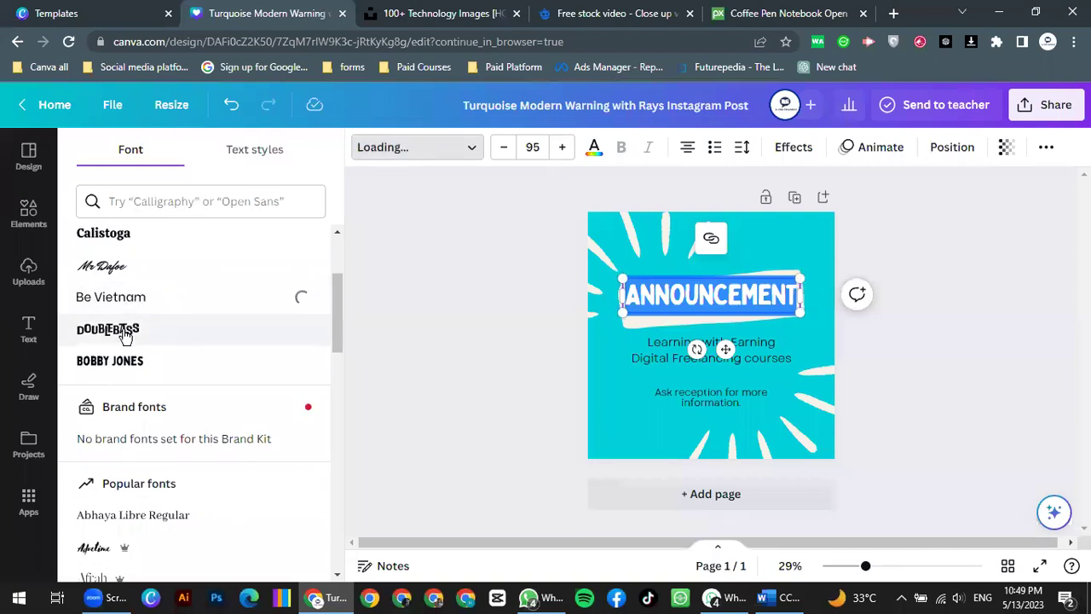
click(125, 332)
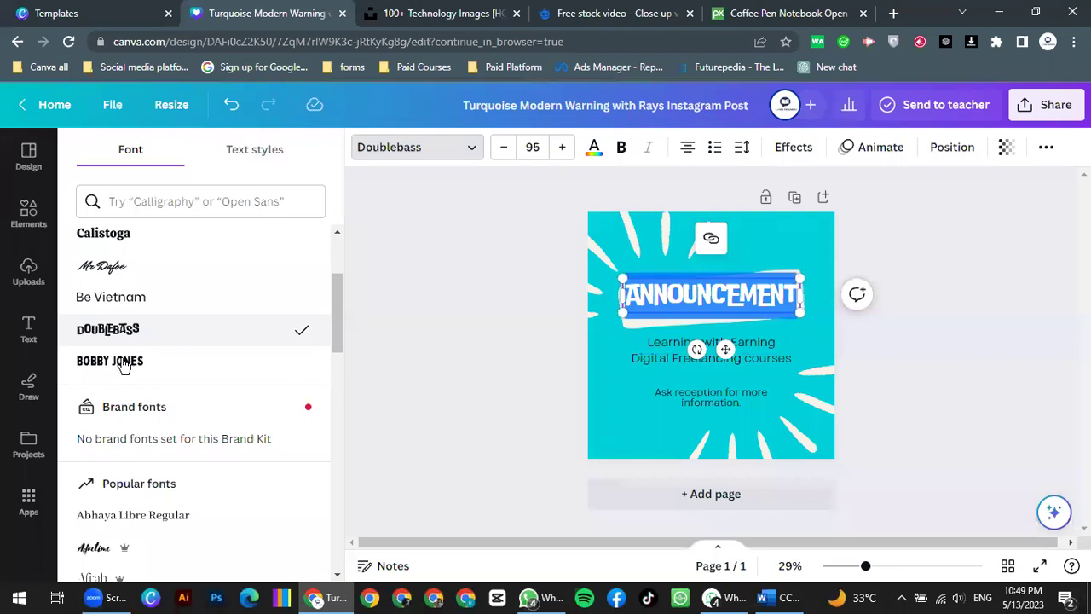
click(124, 363)
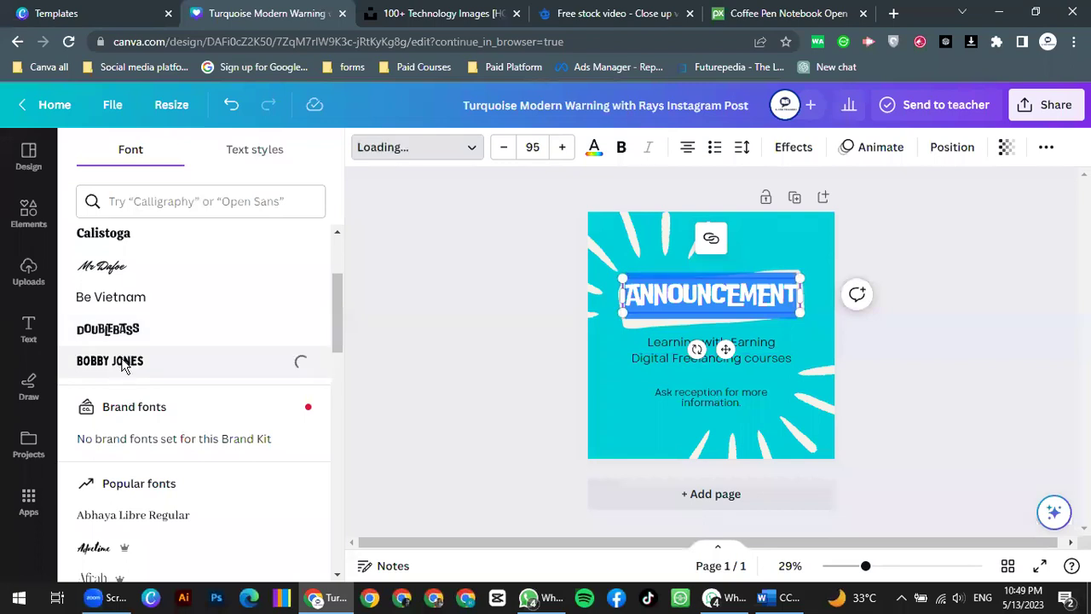
scroll(112, 304, down, 4)
click(111, 294)
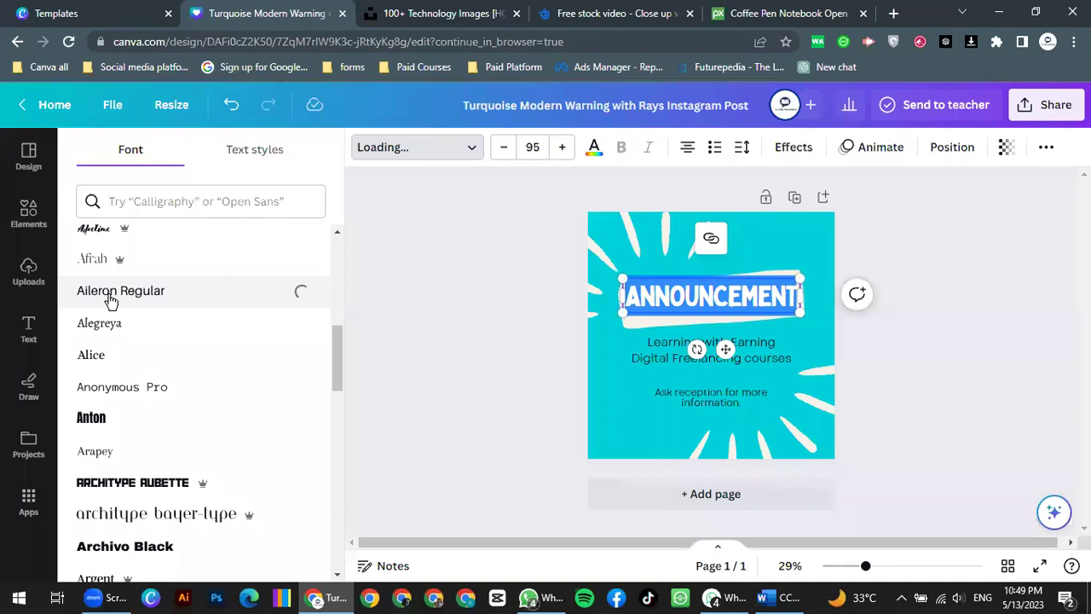
scroll(132, 373, down, 1)
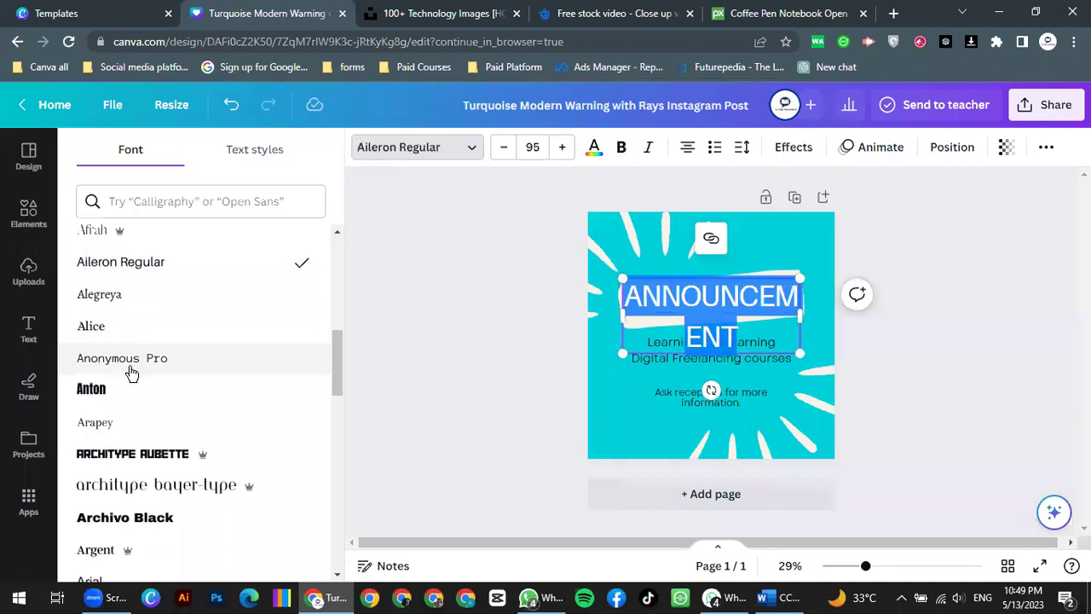
scroll(132, 373, down, 2)
click(93, 341)
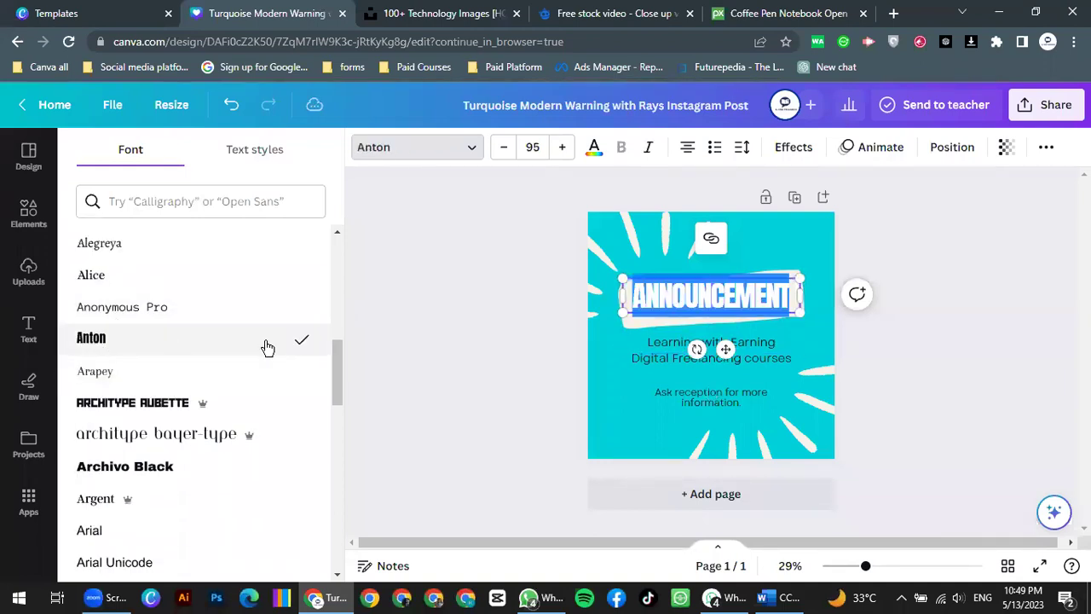
click(142, 404)
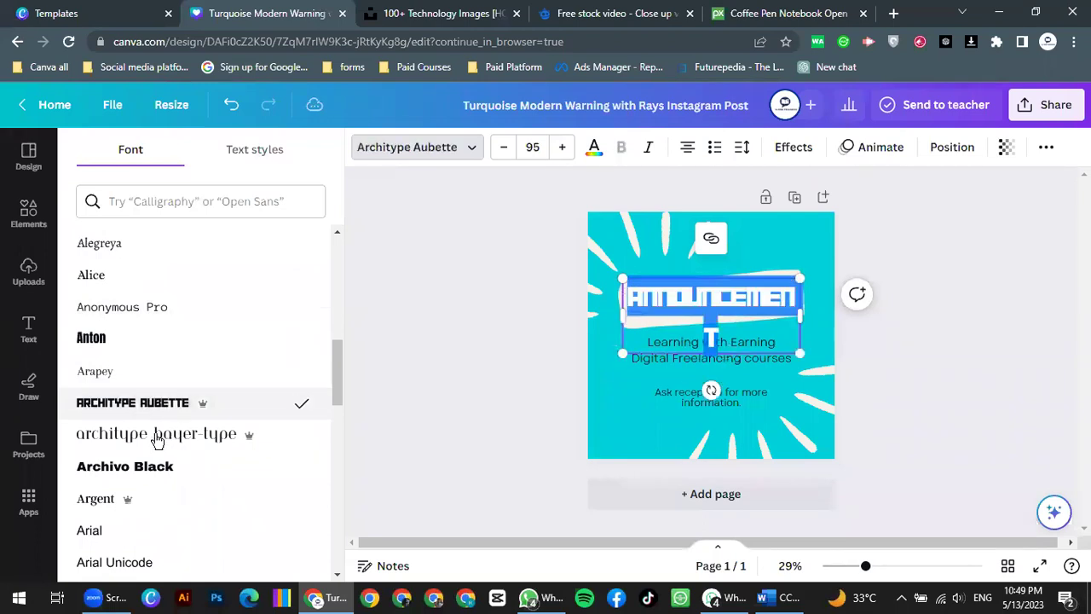
Step: Try Argent, Archivo Black, Arimo, Cardo and script fonts, then set the heading in Comic Sans
scroll(156, 436, down, 3)
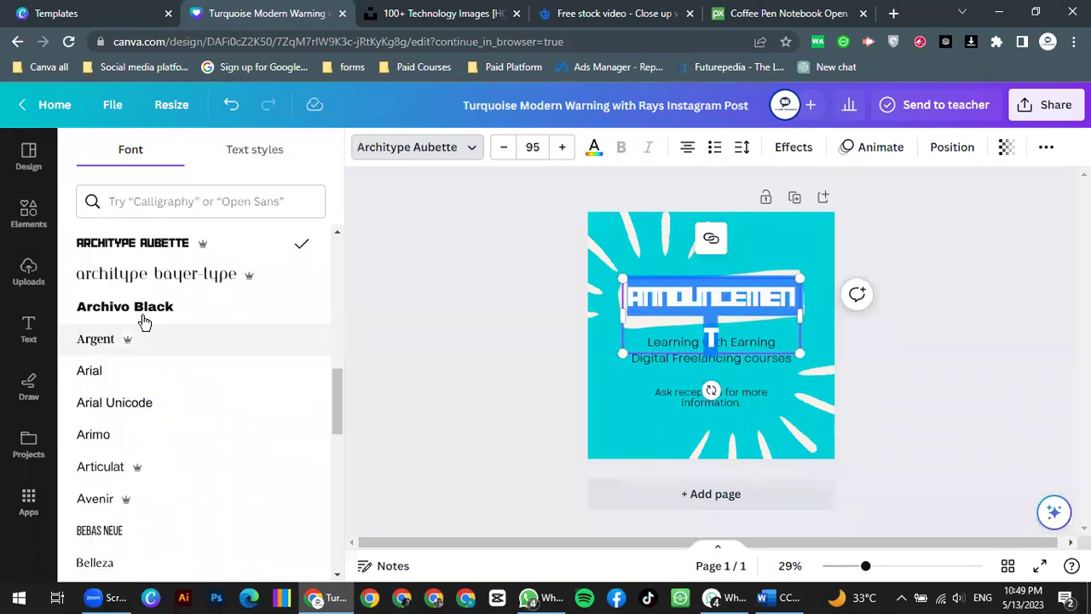
click(149, 324)
click(160, 313)
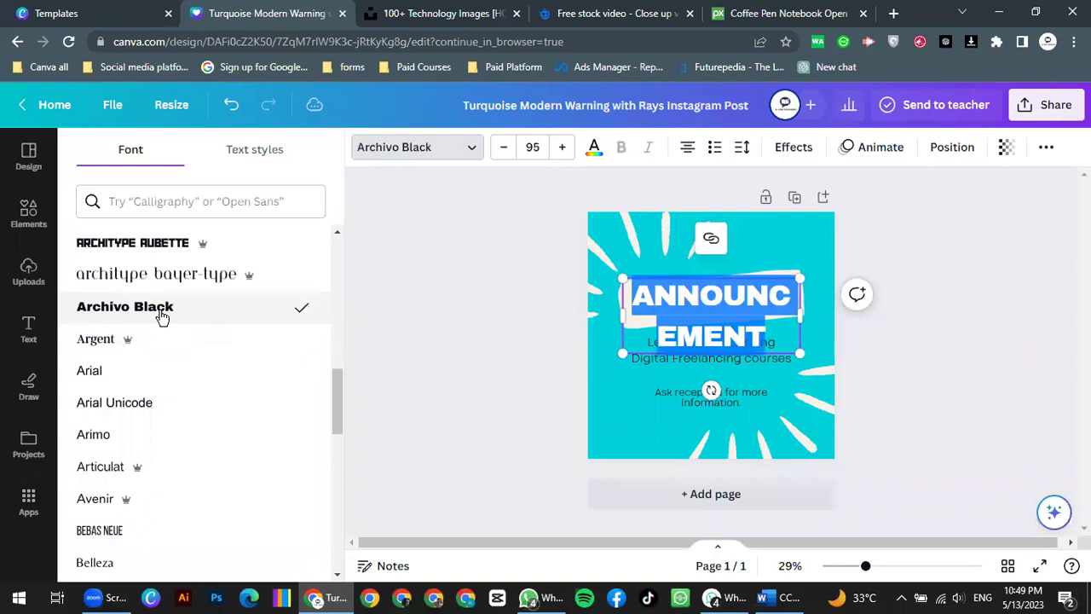
click(119, 413)
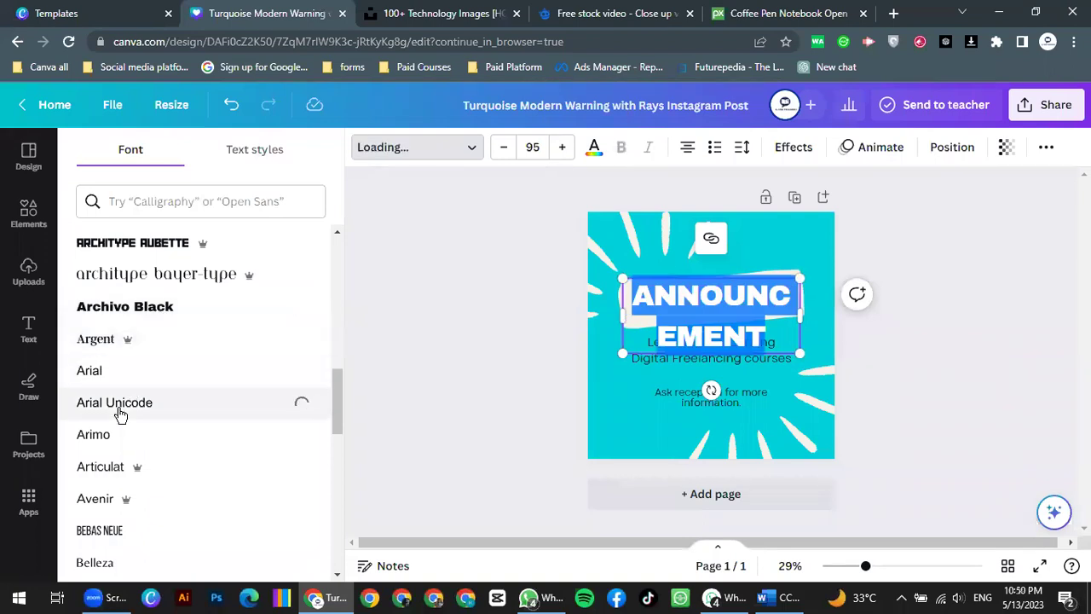
click(105, 440)
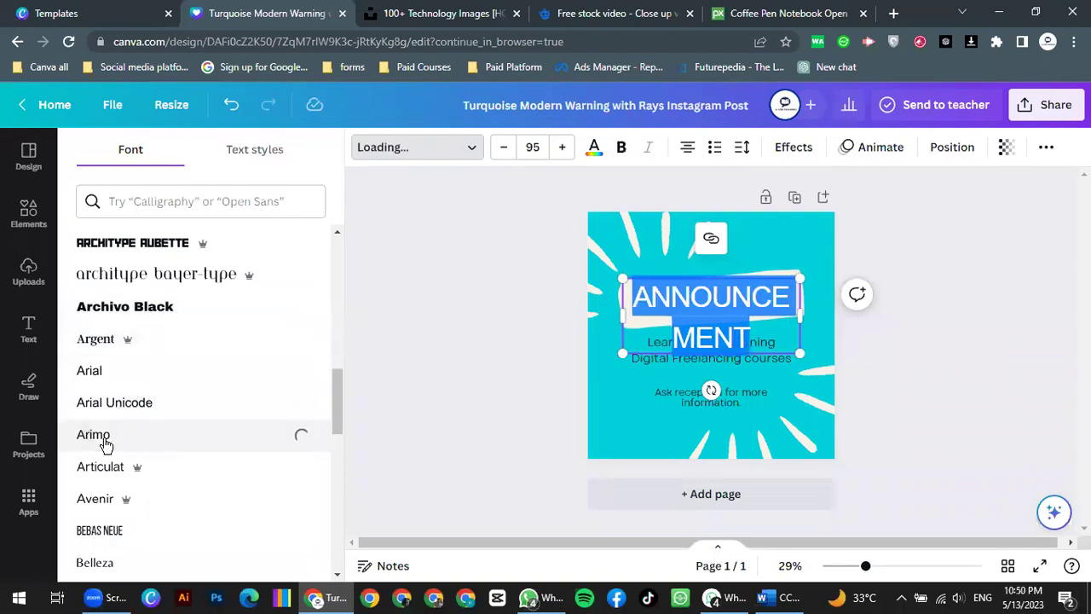
scroll(128, 415, down, 6)
click(122, 308)
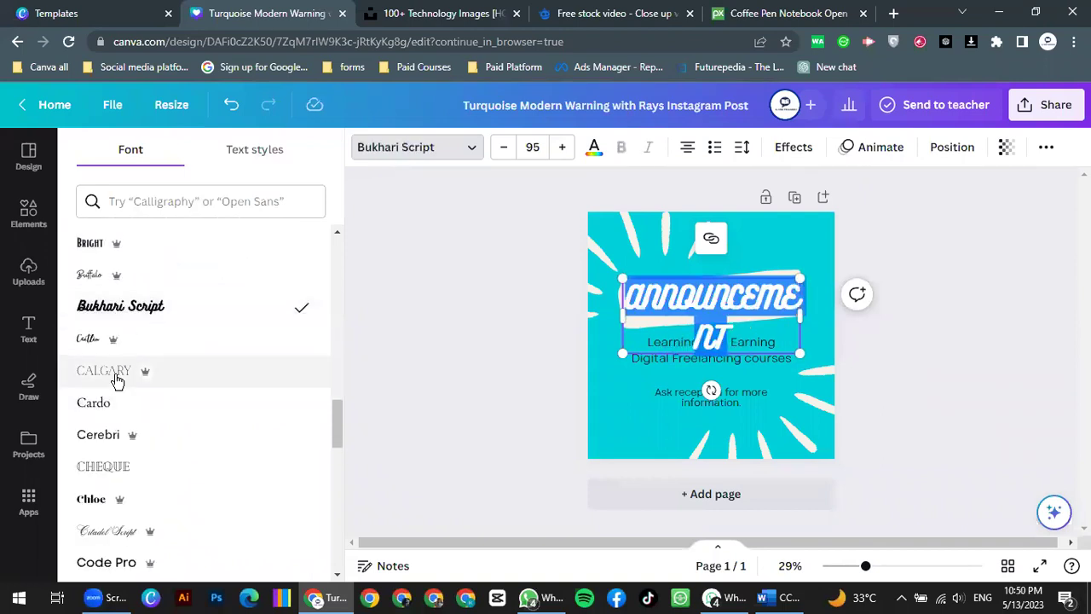
click(94, 403)
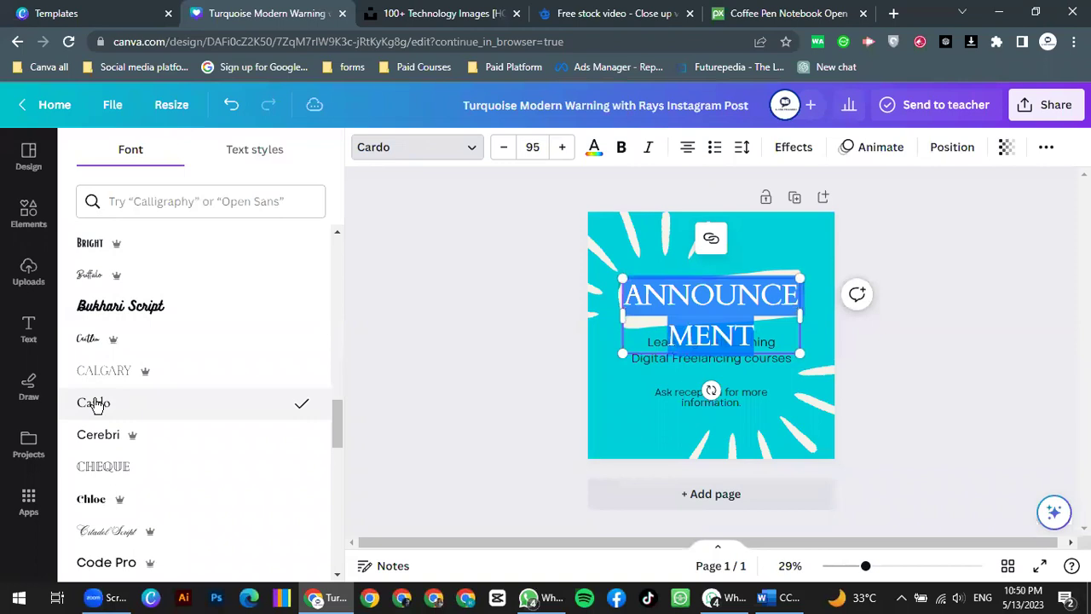
scroll(110, 444, down, 3)
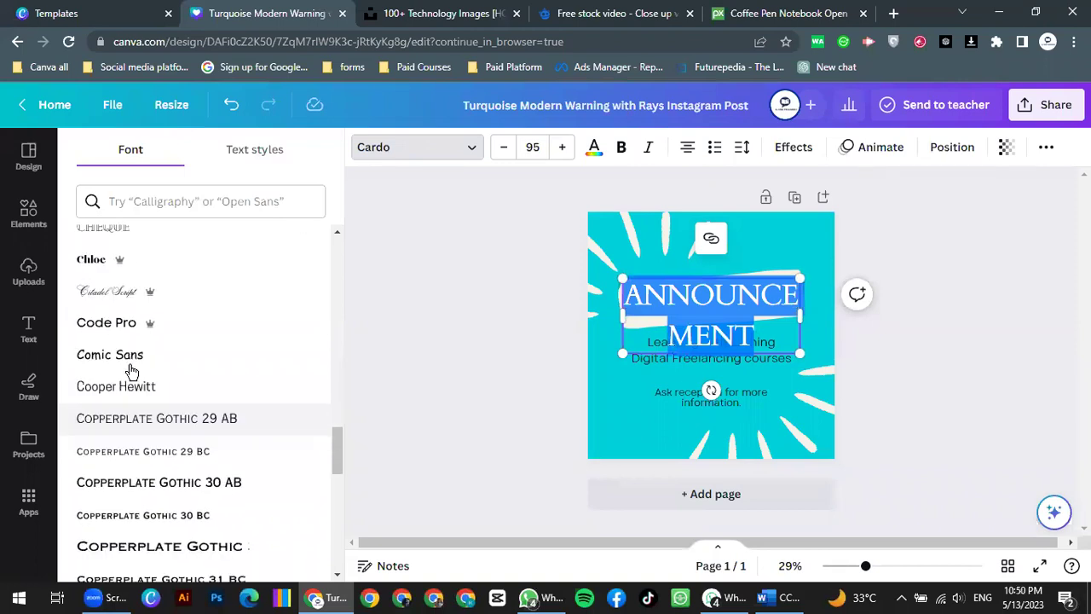
click(117, 290)
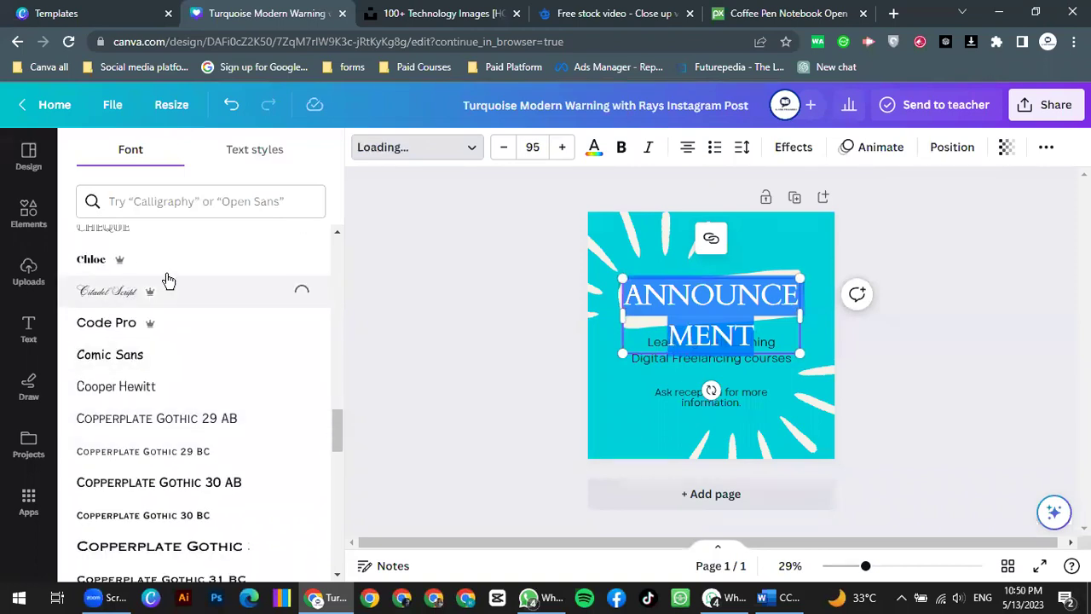
click(120, 361)
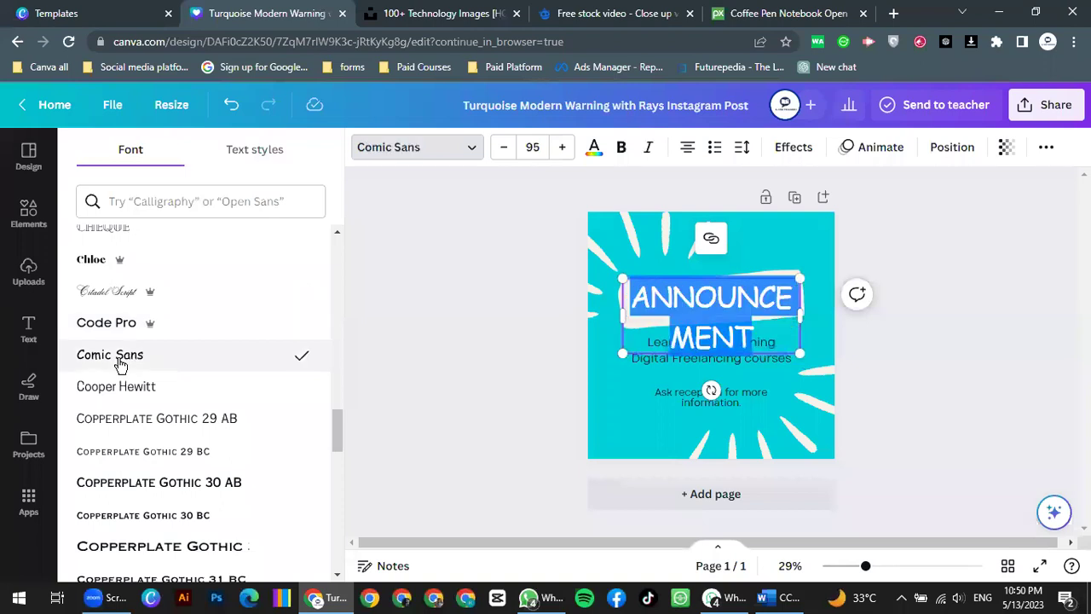
Step: Try heading sizes 36, 76 and 74, settling on 69
click(532, 146)
text(36)
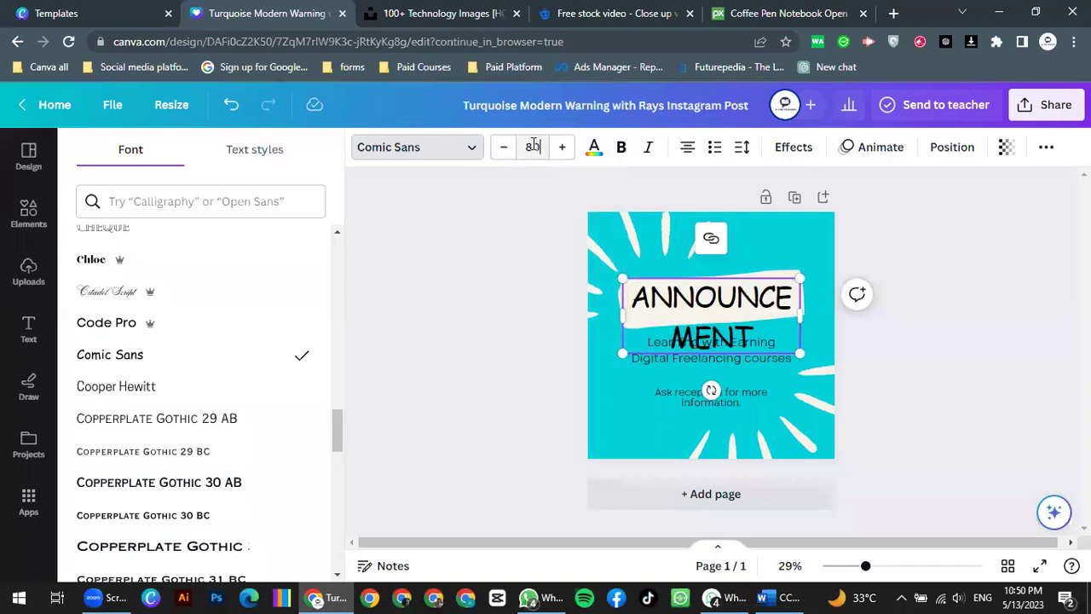
key(Return)
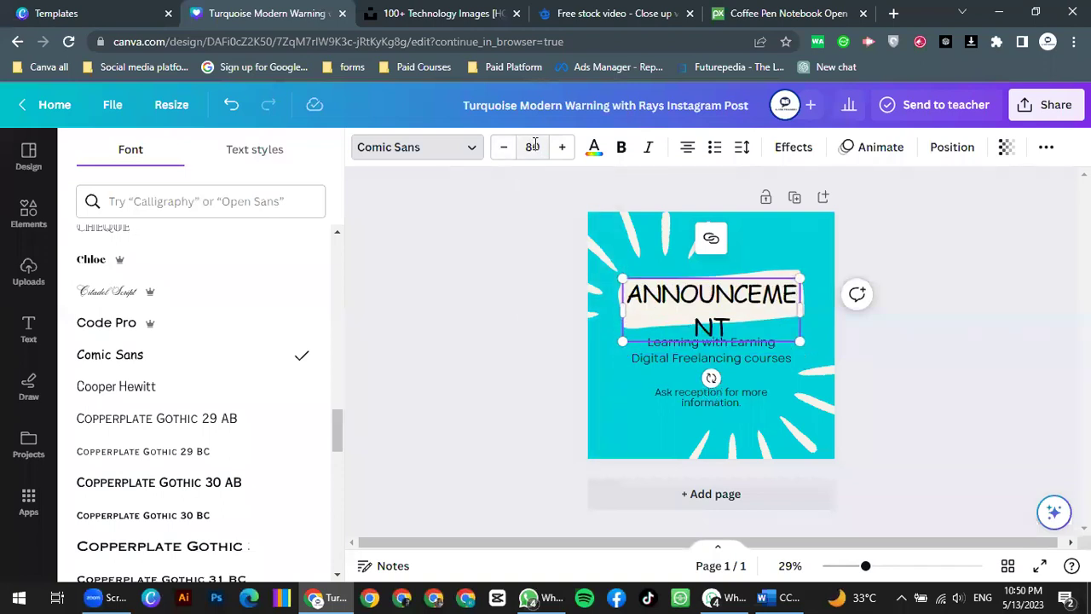
click(533, 145)
key(Down)
key(Down)
text(76)
click(533, 145)
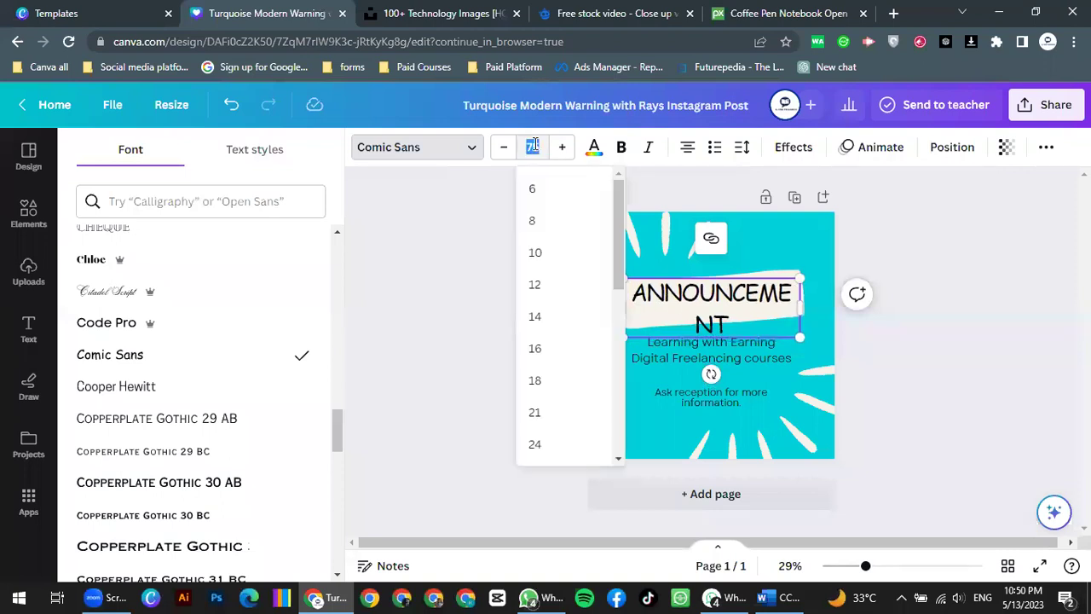
text(74)
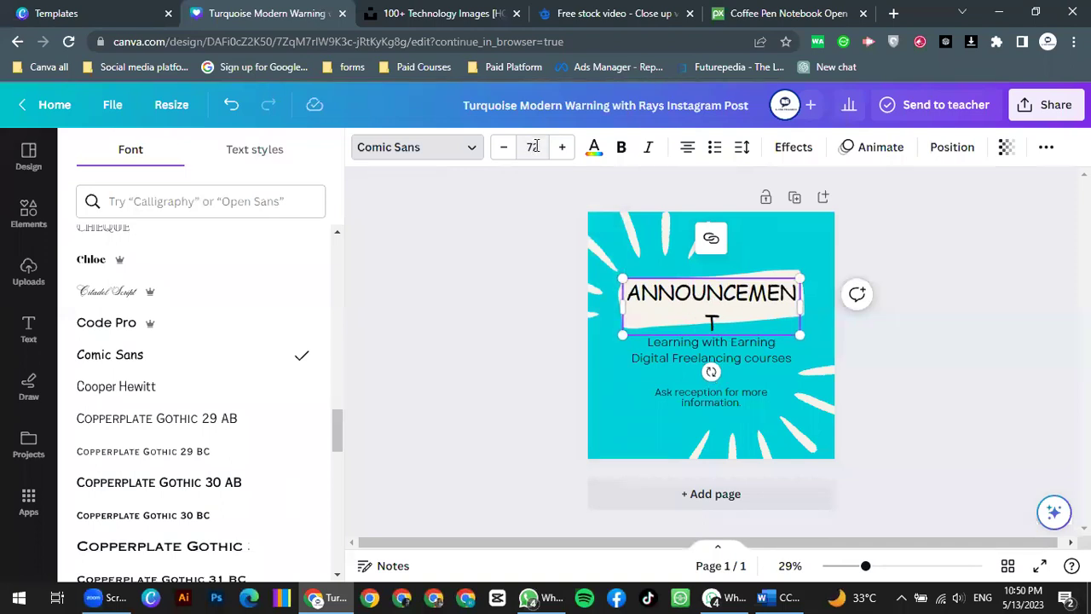
key(BackSpace)
key(BackSpace)
text(69)
key(Return)
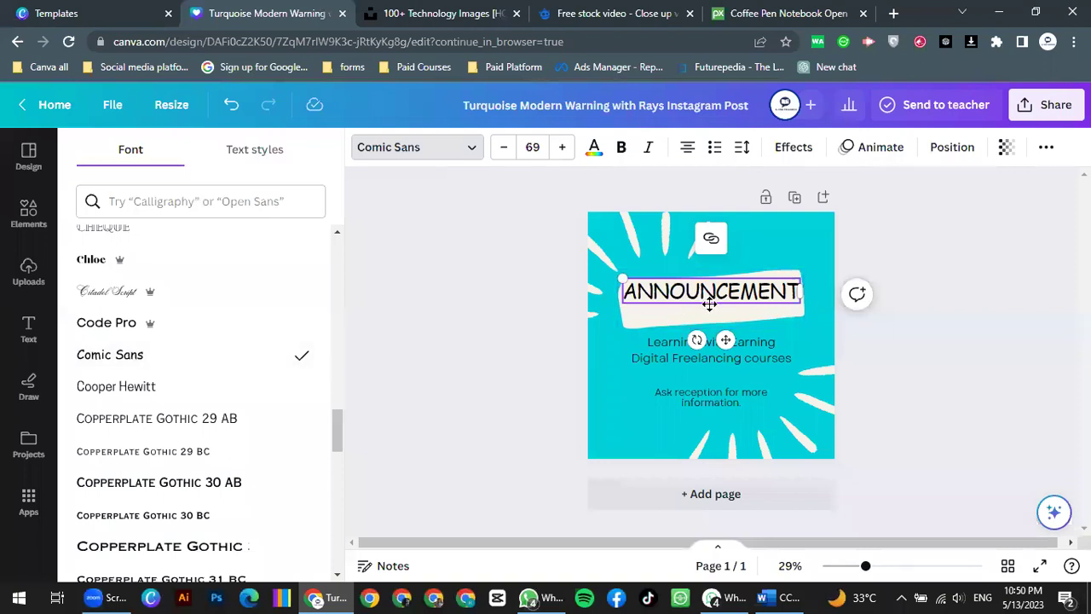
Step: Nudge the heading slightly lower, make it bold and reduce it to size 68
drag(705, 314, 701, 313)
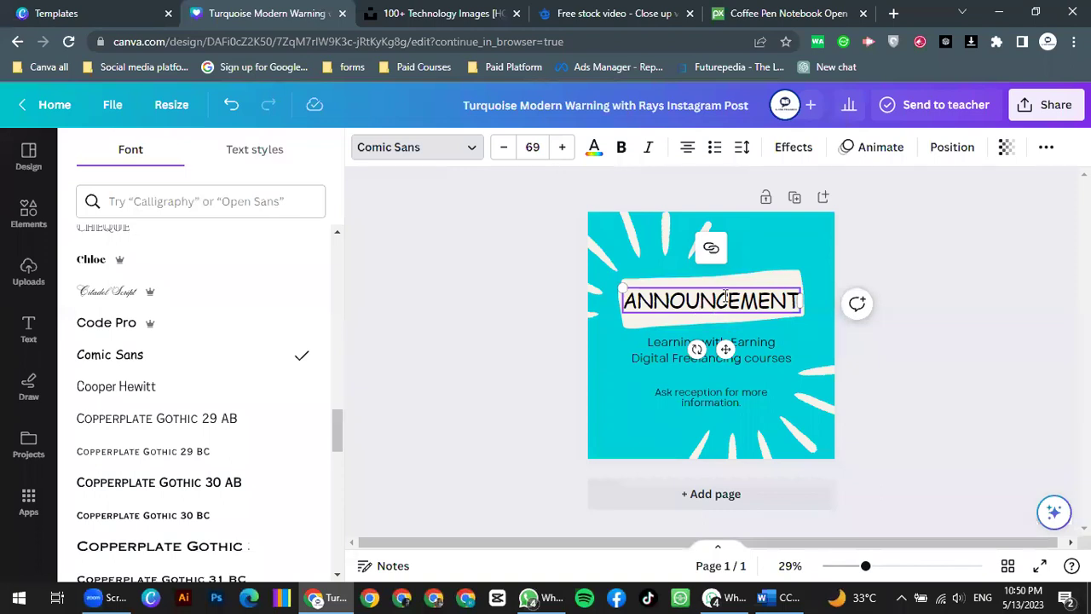
double_click(725, 296)
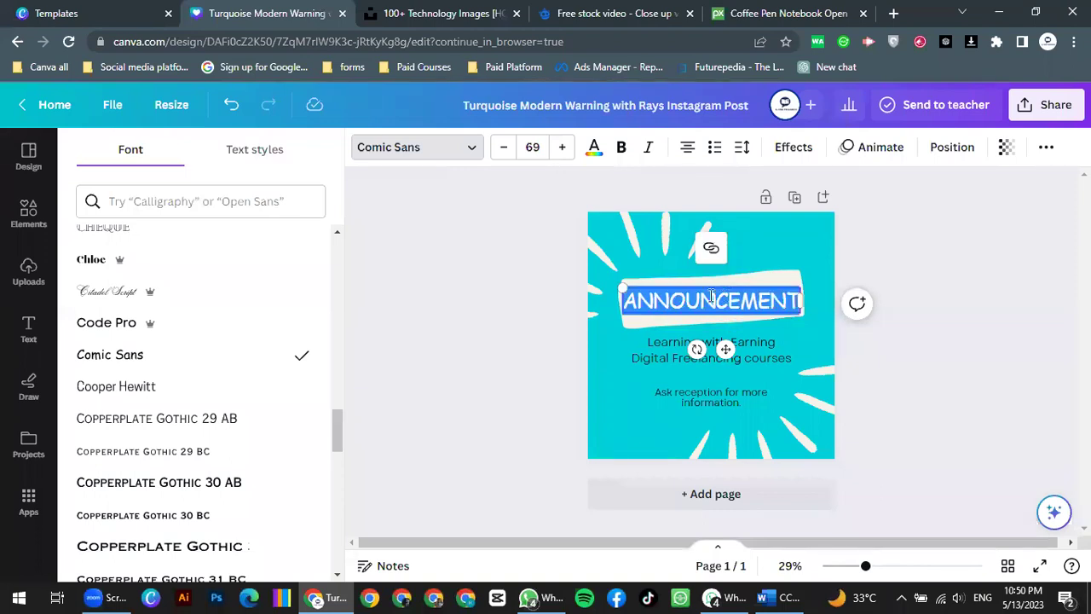
click(622, 150)
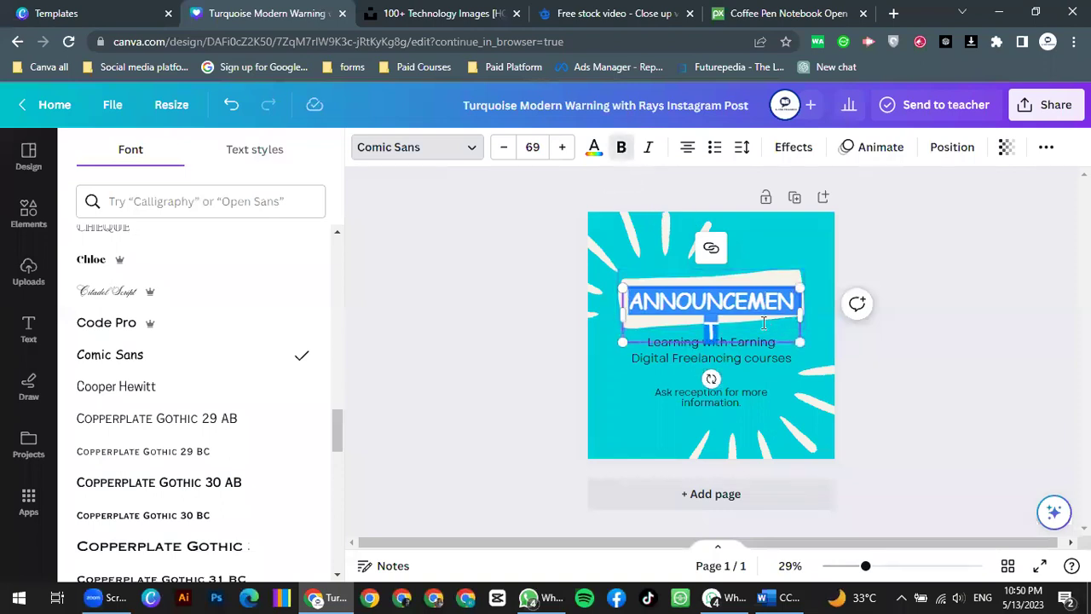
click(504, 153)
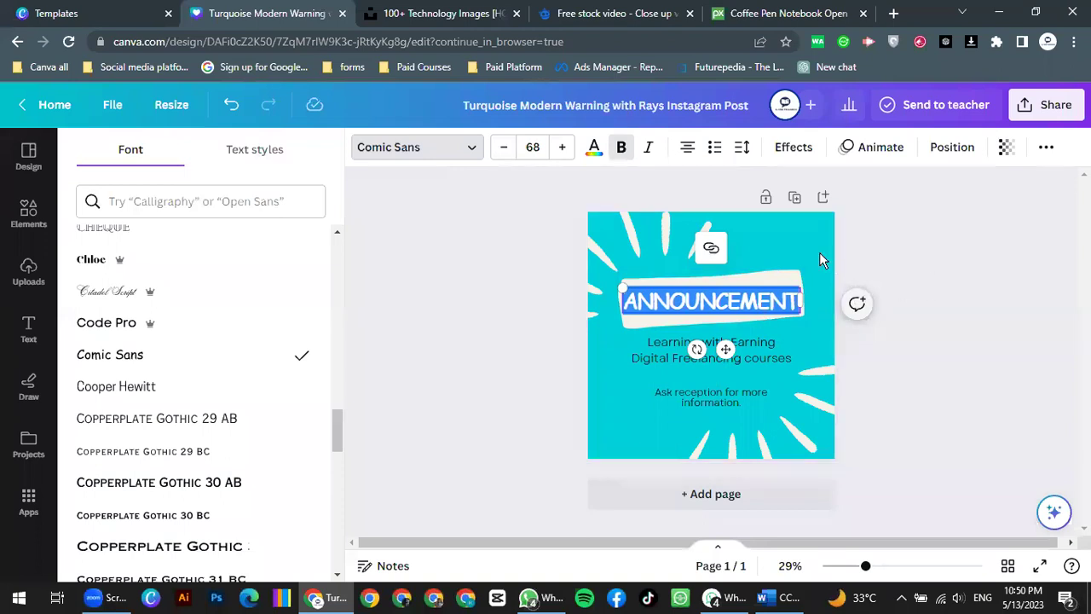
click(819, 253)
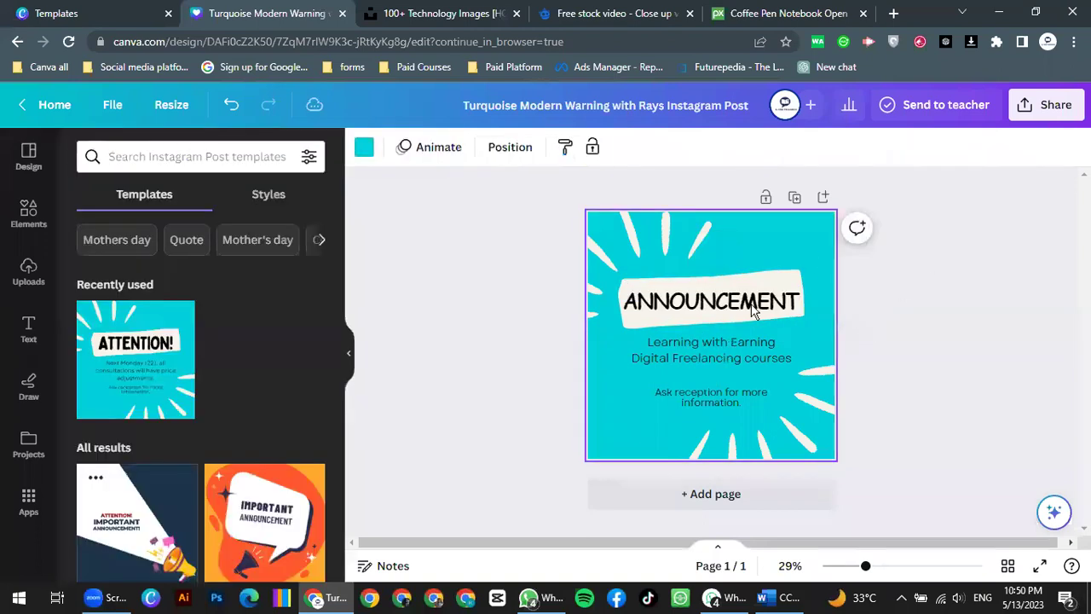
Step: Change the two-line course text's font from Garet Book to Copperplate Gothic 30 AB
double_click(731, 354)
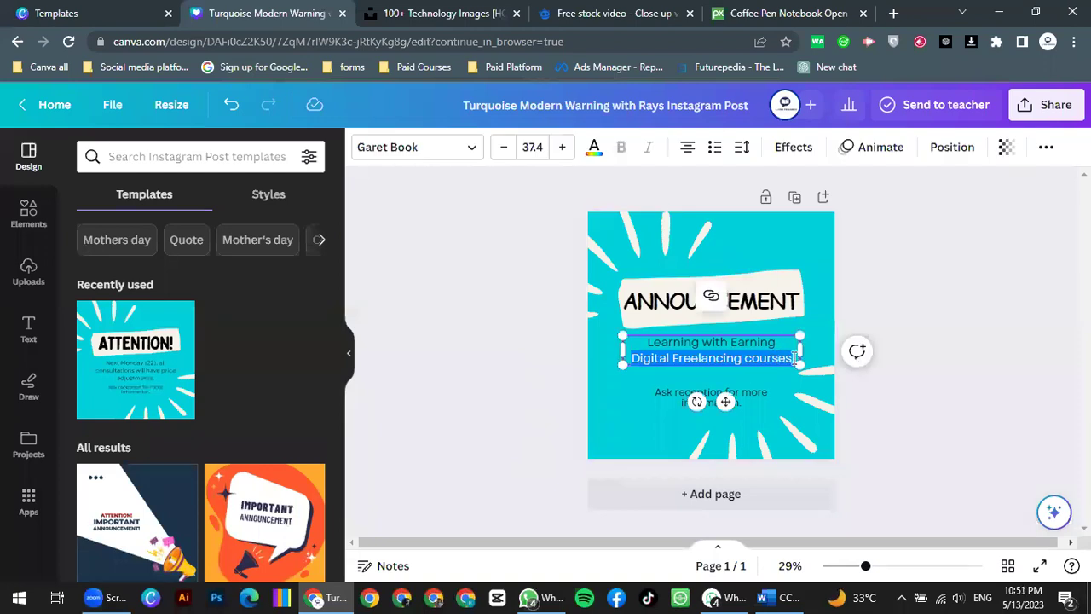
click(635, 344)
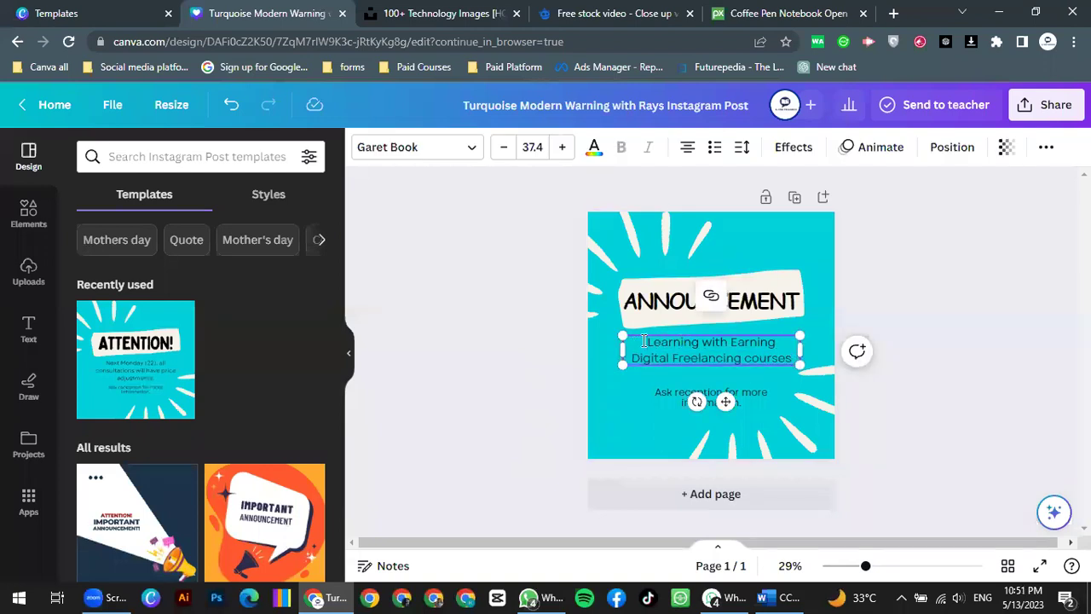
shift+click(795, 359)
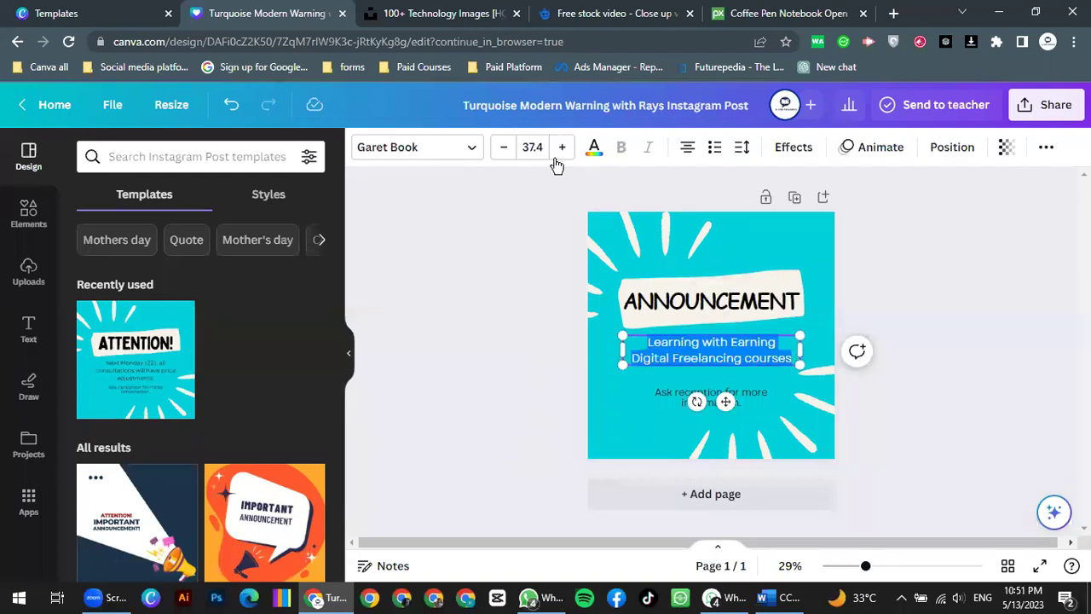
click(475, 159)
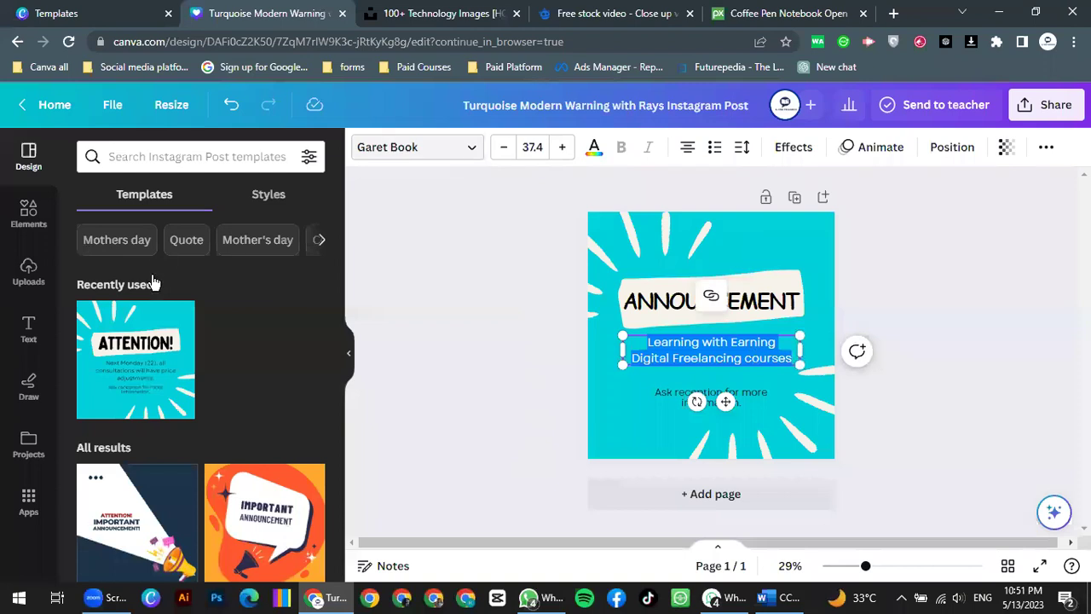
click(154, 280)
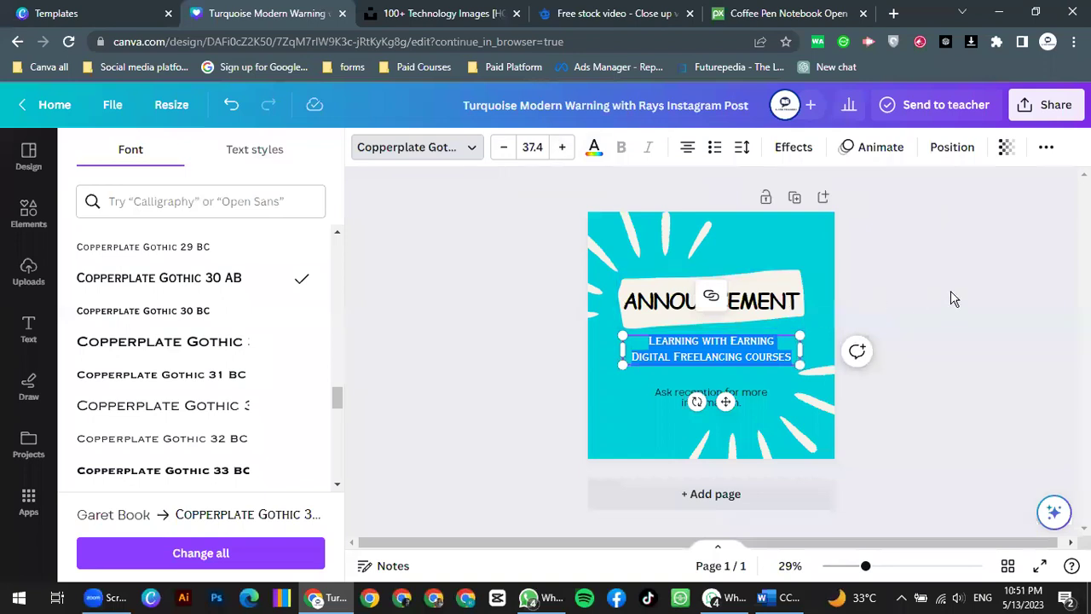
click(753, 391)
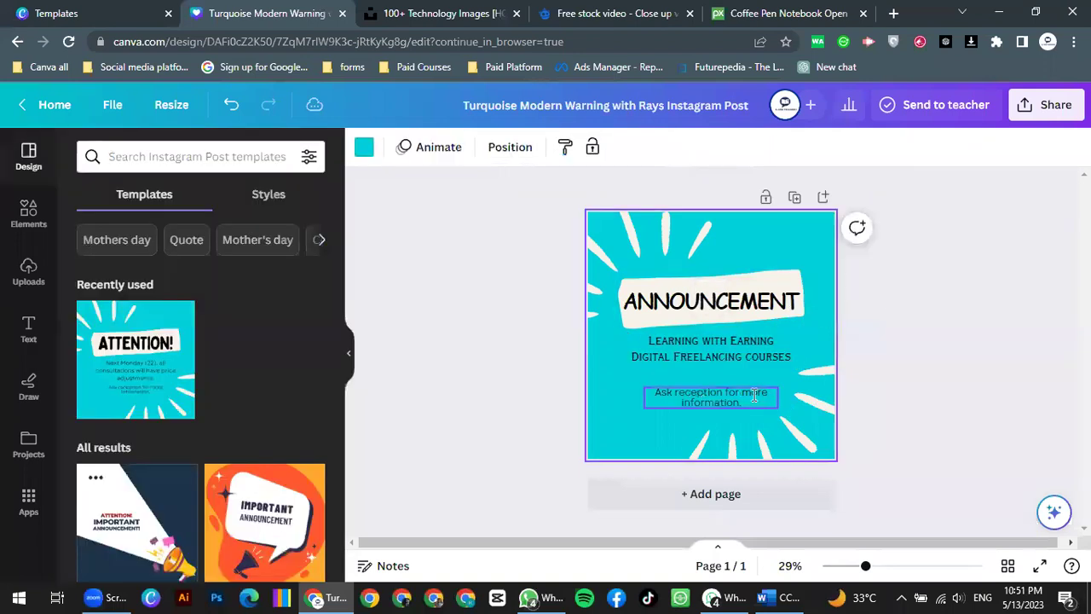
Step: Replace 'Ask reception for more information' with the hashtag #LearningwithEarning
click(752, 393)
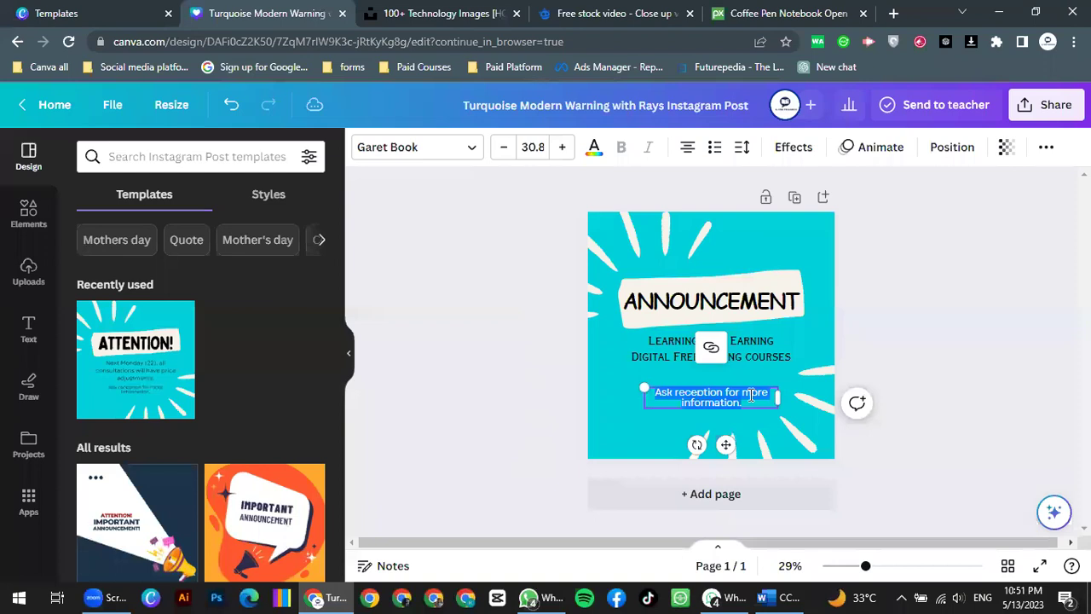
key(BackSpace)
text(#L)
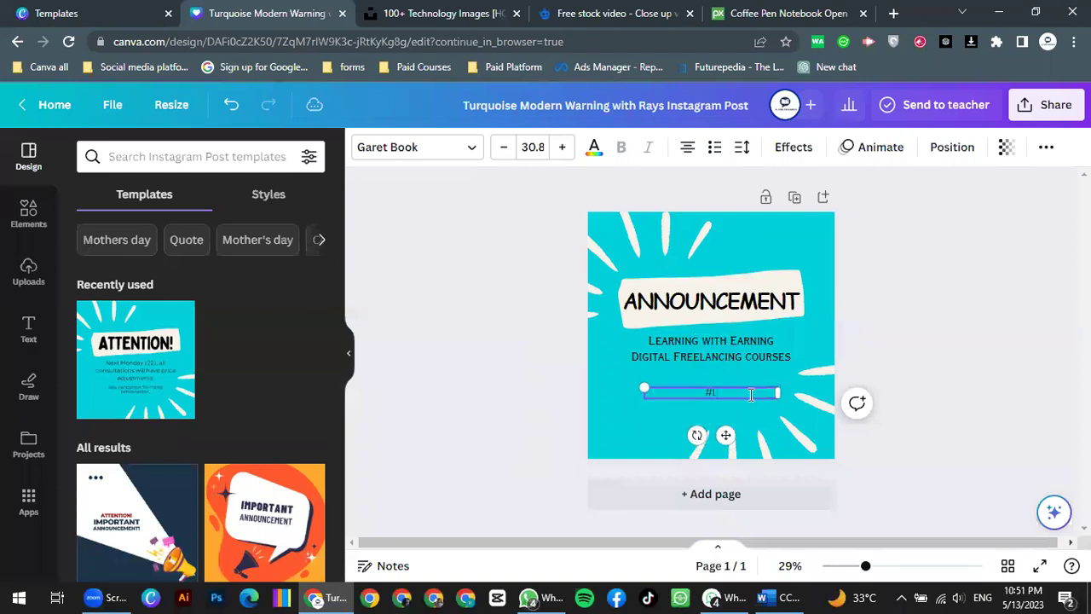
text(earningwithEarning)
Step: Open the Download settings from Share and show the File type list with PNG selected
click(1053, 105)
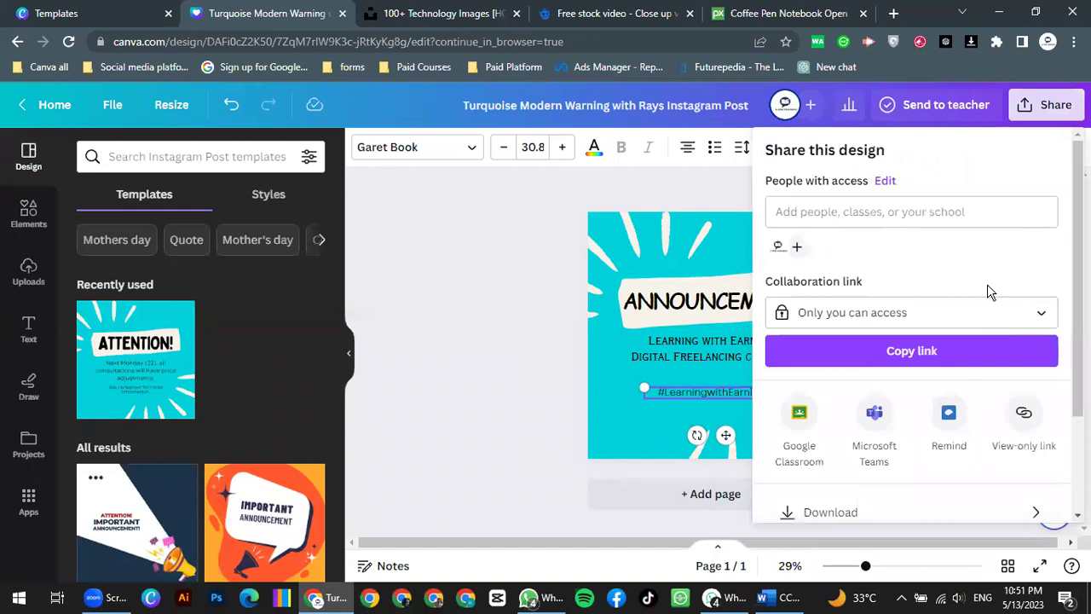
scroll(887, 426, down, 2)
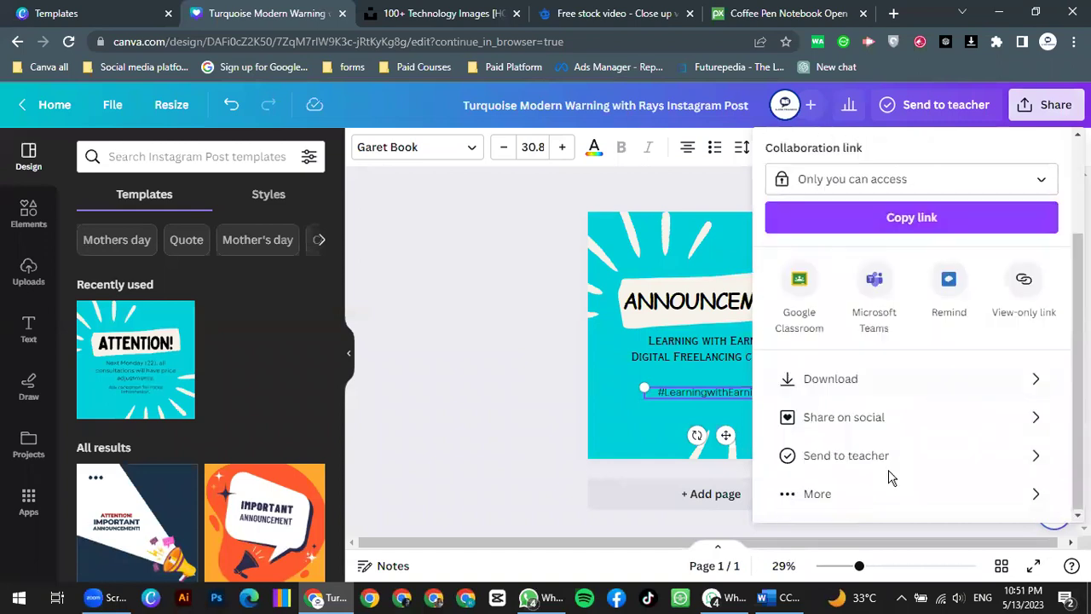
click(861, 385)
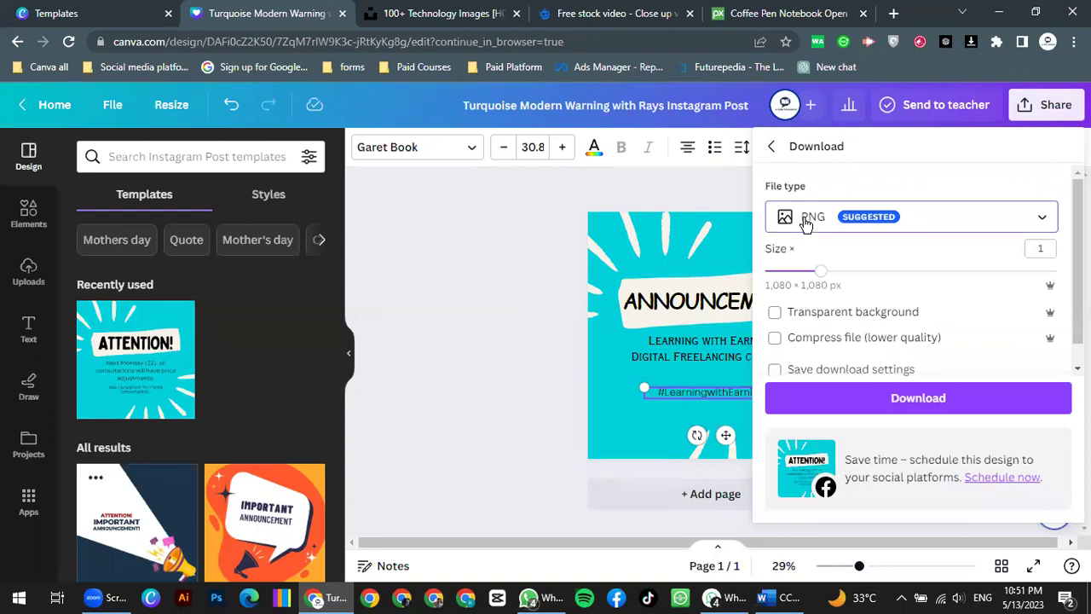
click(882, 213)
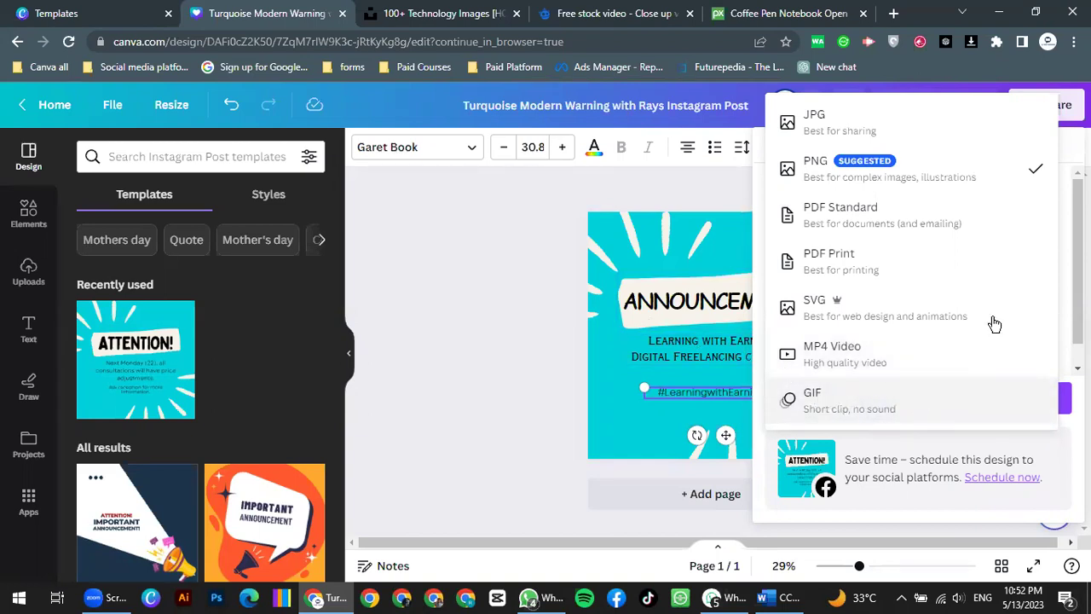
Step: Download the ANNOUNCEMENT post as a 1,080 × 1,080 PNG, leaving transparency and compression unchecked
click(865, 175)
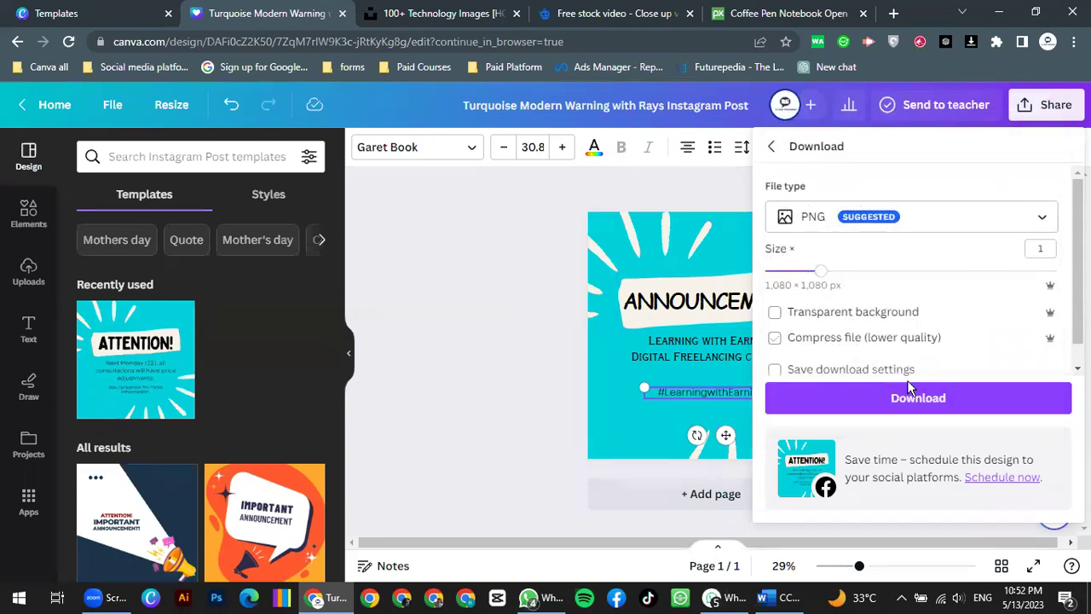
click(878, 316)
click(282, 599)
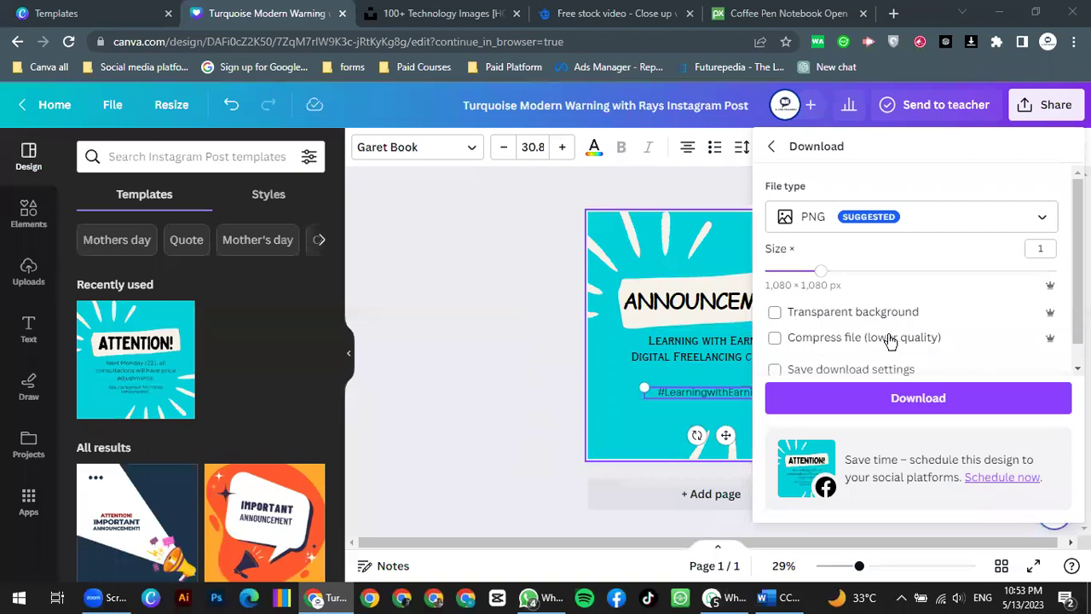
scroll(837, 349, down, 1)
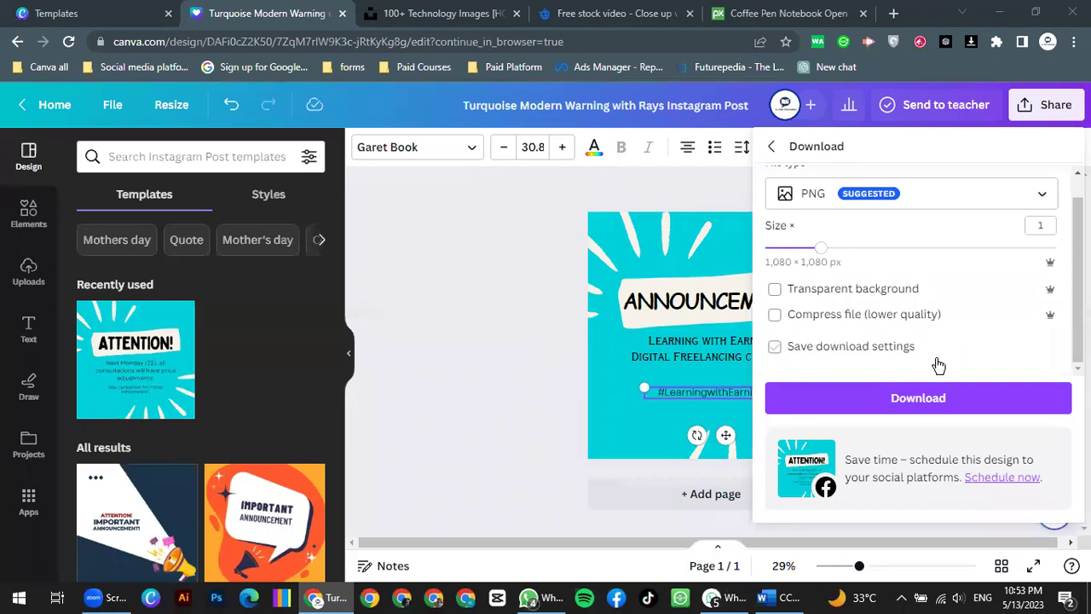
click(918, 400)
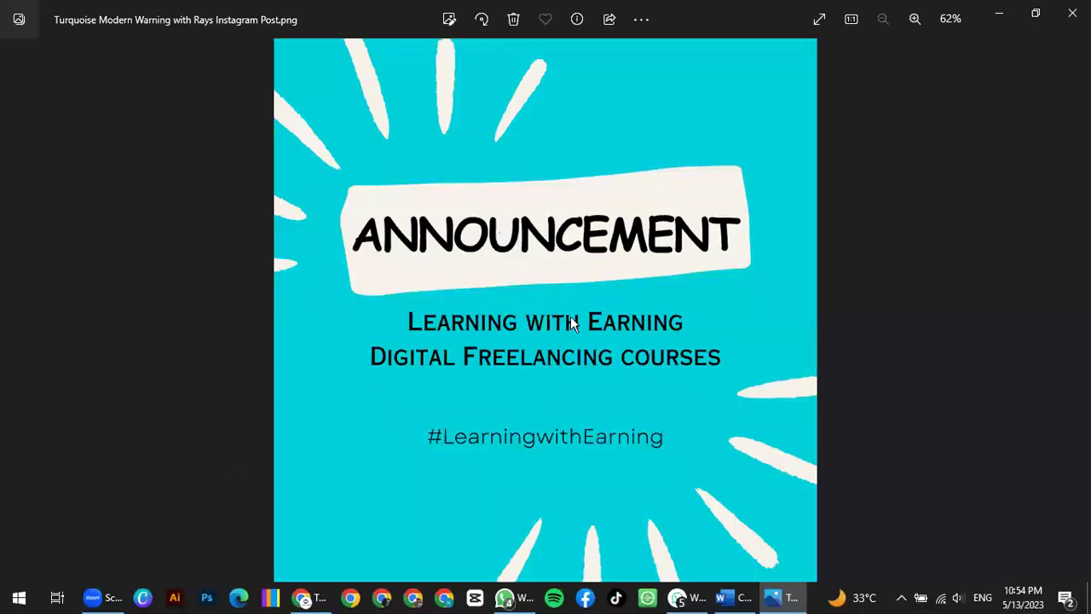
Step: Close the Photos preview of the exported ANNOUNCEMENT PNG to return to Canva
click(1065, 26)
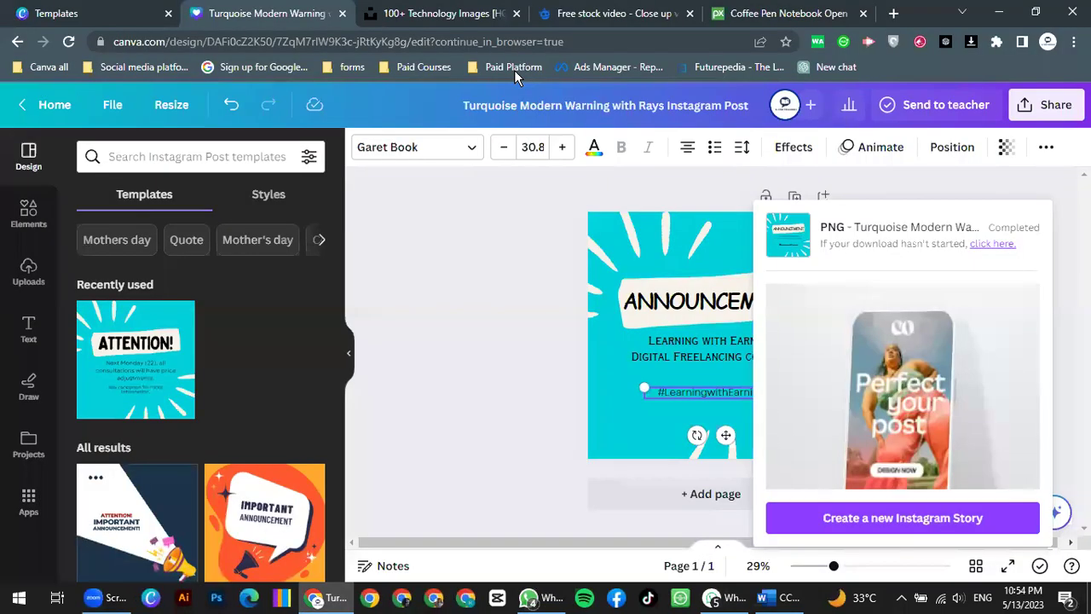
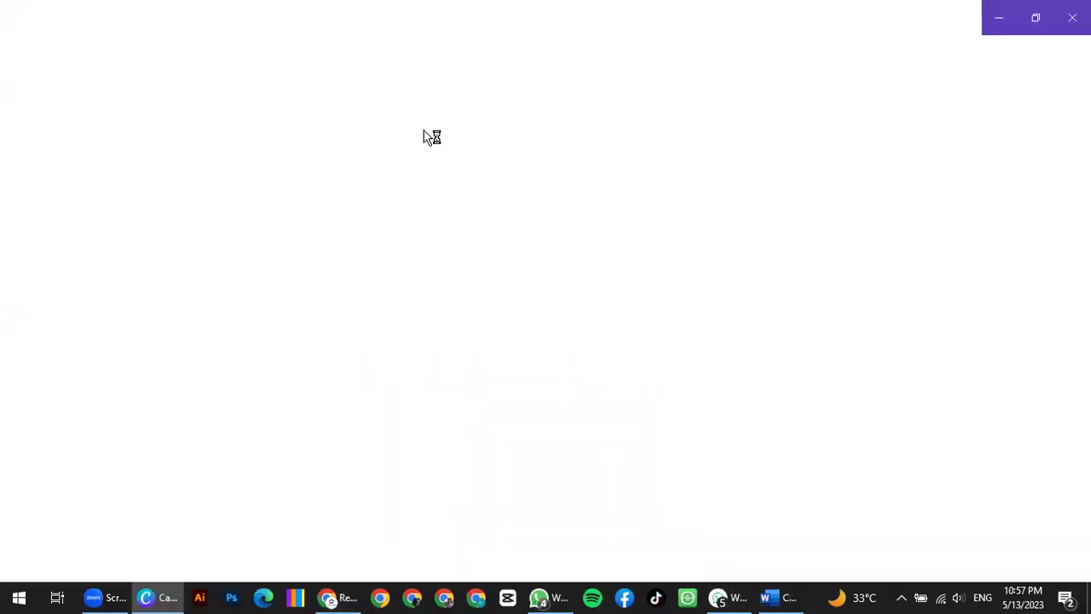
Step: Reopen the blank Billboard (Square) design in Canva's browser editor
key(alt+Tab)
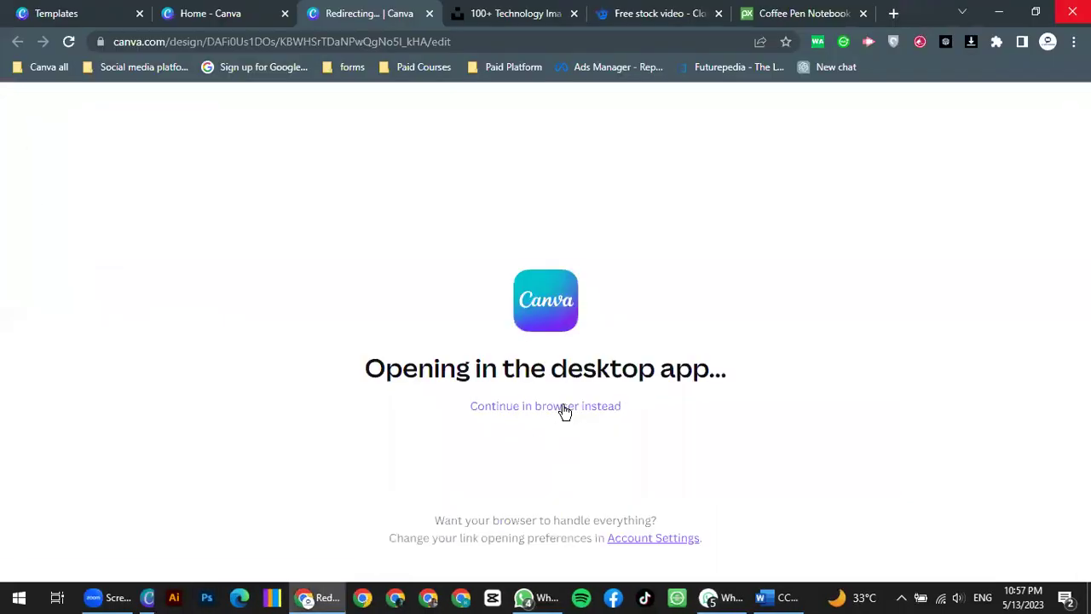
click(562, 408)
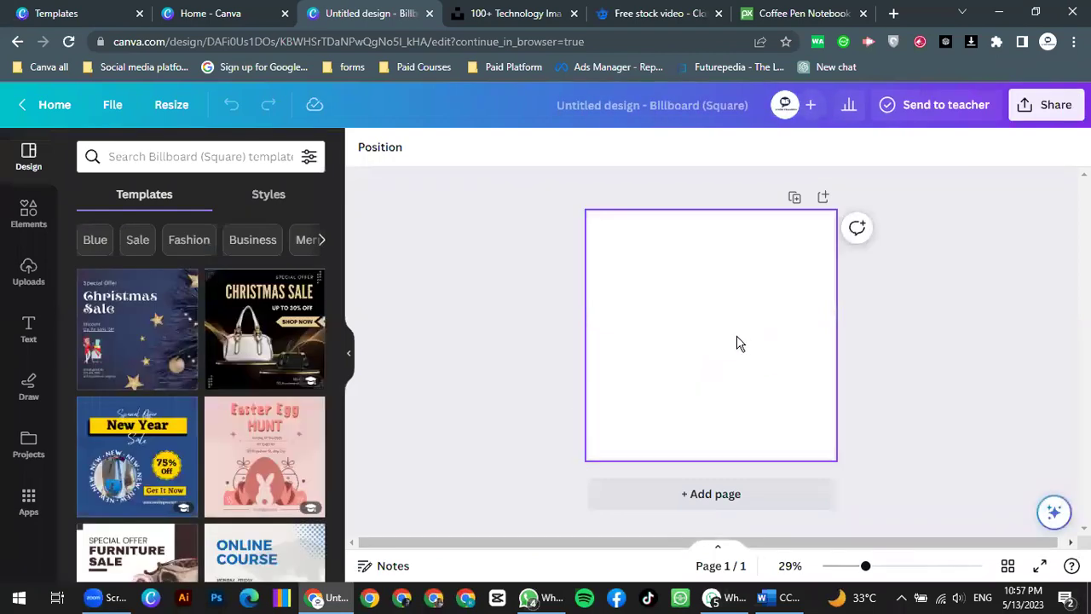
click(205, 154)
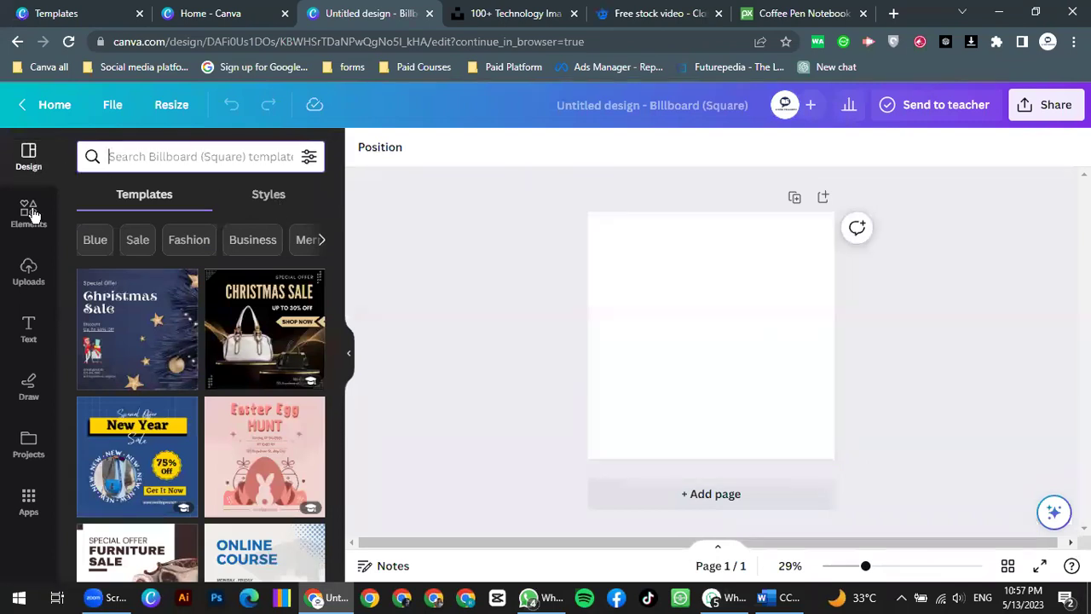
click(32, 171)
Step: Search templates for 'kindness', which finds none, and open the Elements library
click(162, 157)
text(kin)
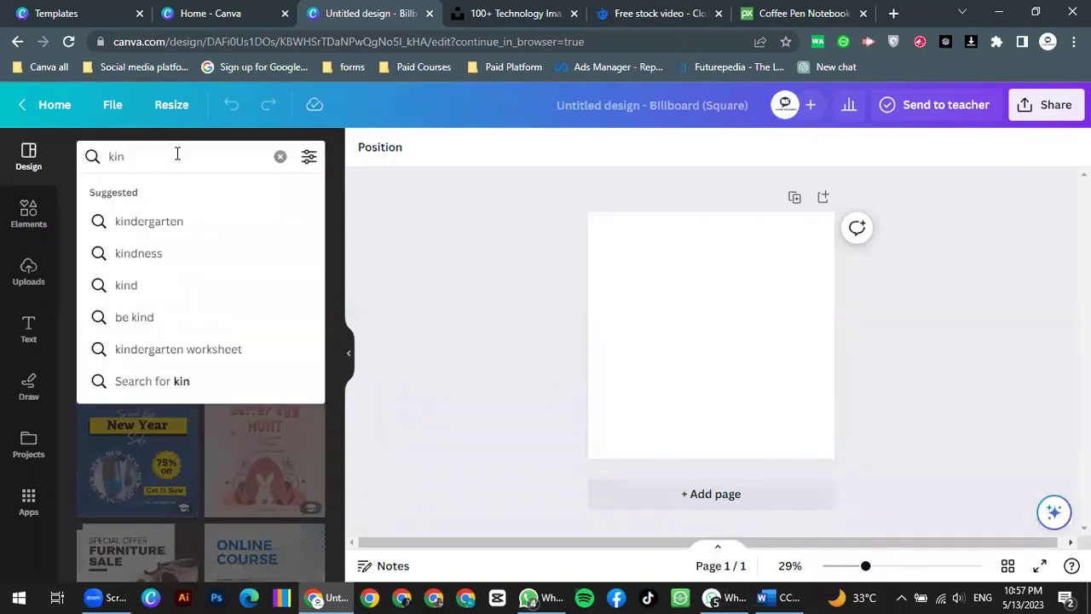
click(178, 252)
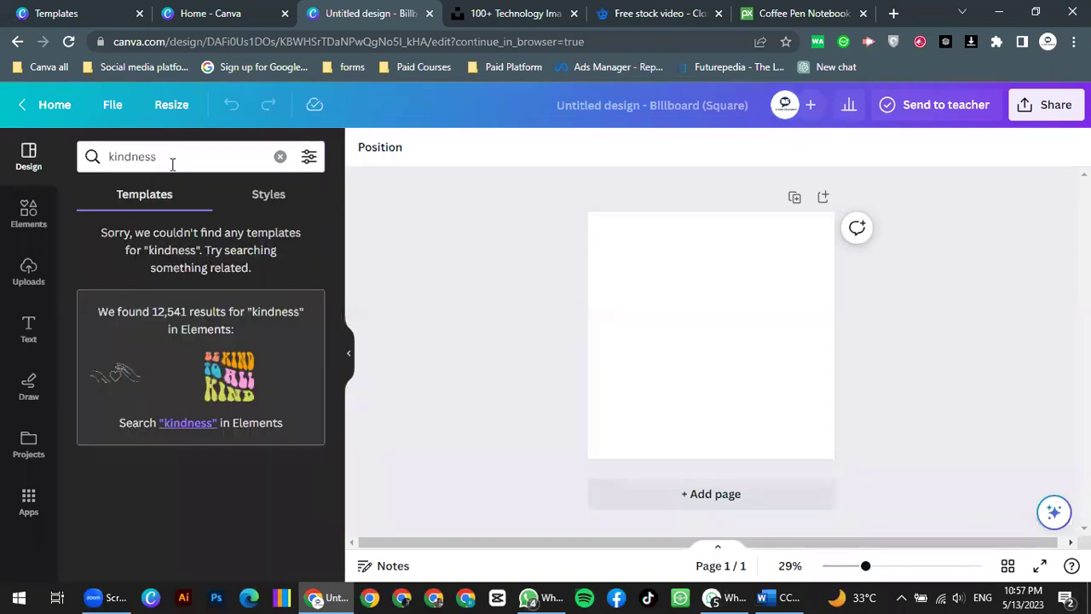
click(28, 223)
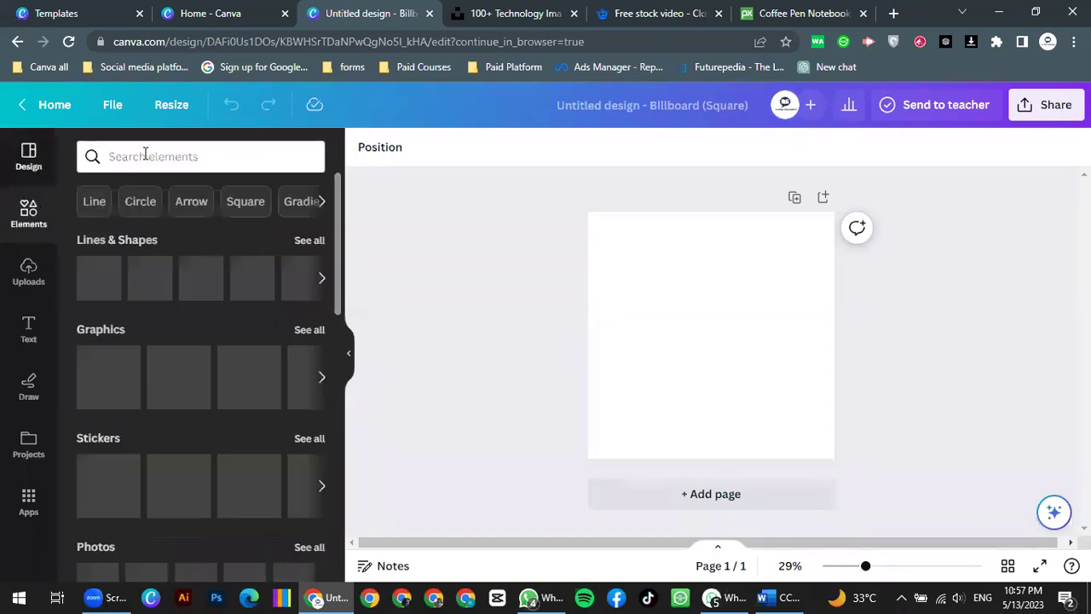
Step: Search Elements for 'kindness' and add the hands-holding-rose photo from the Photos results
click(145, 156)
text(kin)
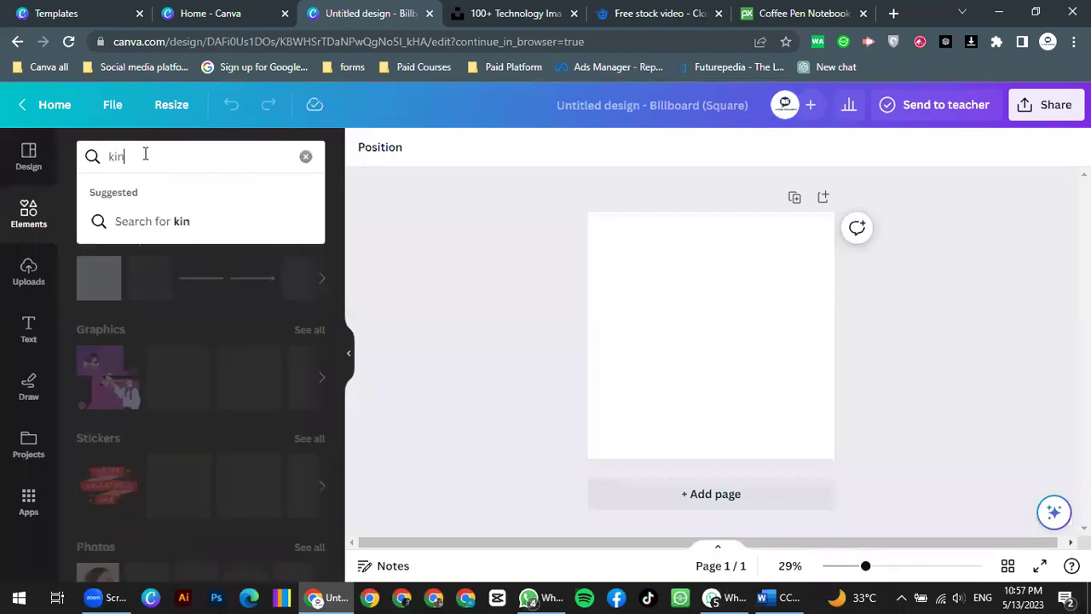
text(dness)
key(Return)
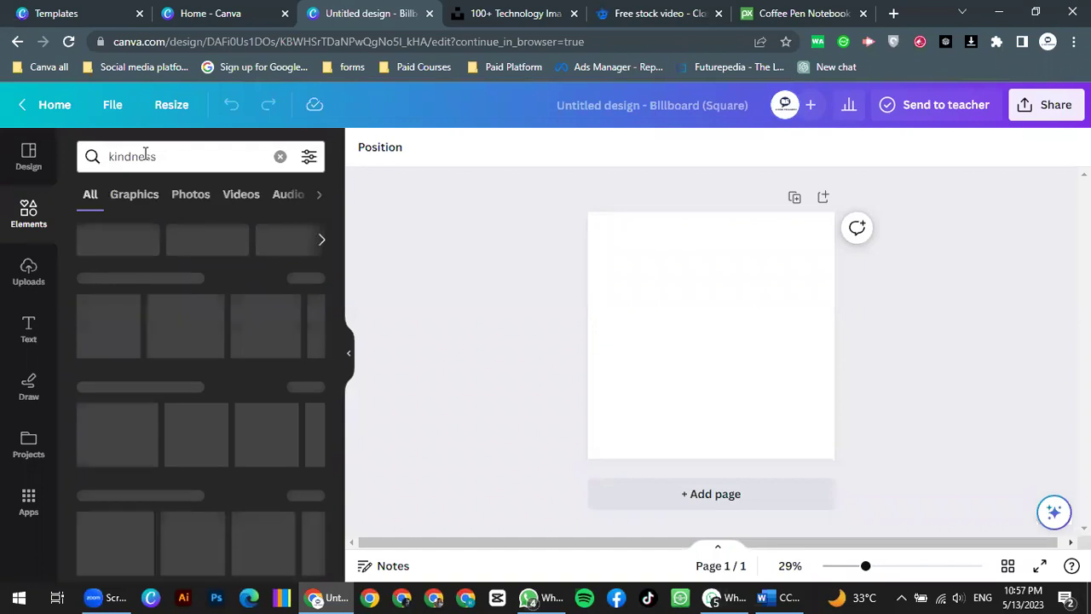
click(193, 196)
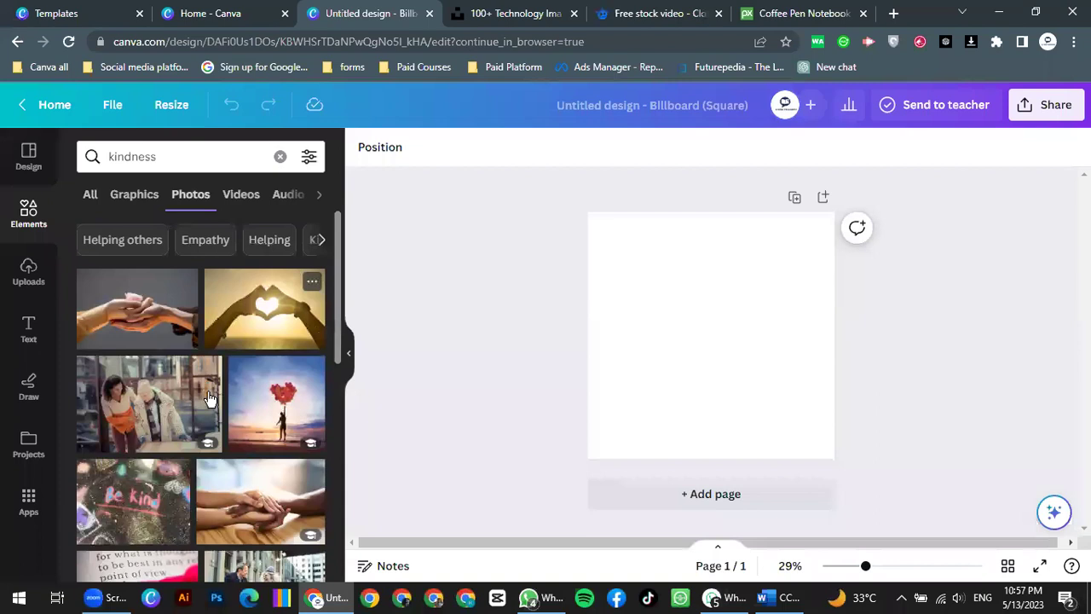
click(148, 321)
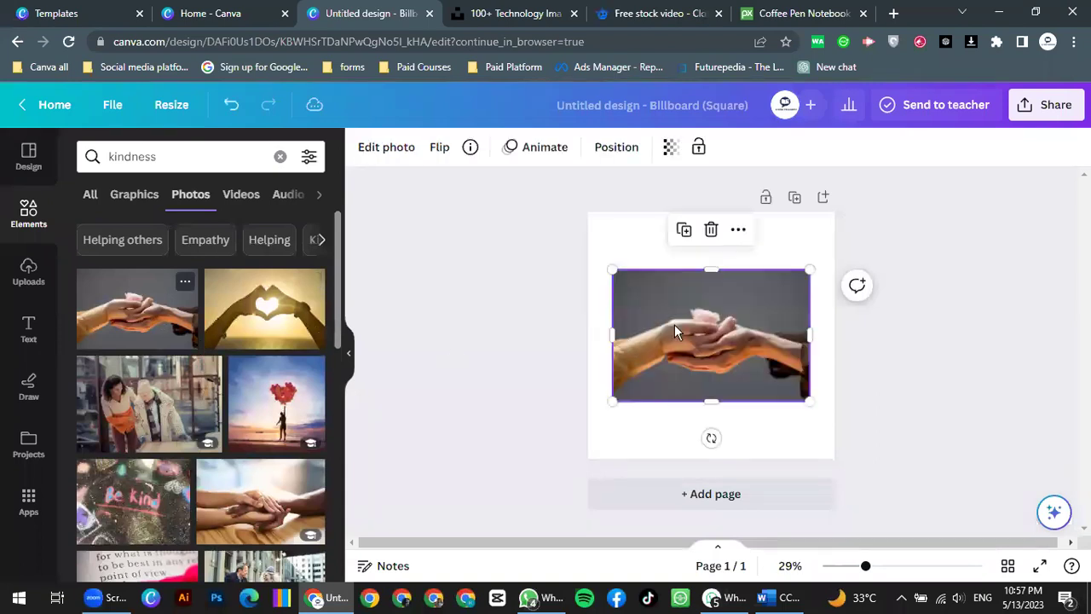
Step: Resize and reposition the rose photo so it fills the square page
drag(612, 400, 575, 460)
drag(580, 418, 480, 506)
drag(721, 361, 782, 365)
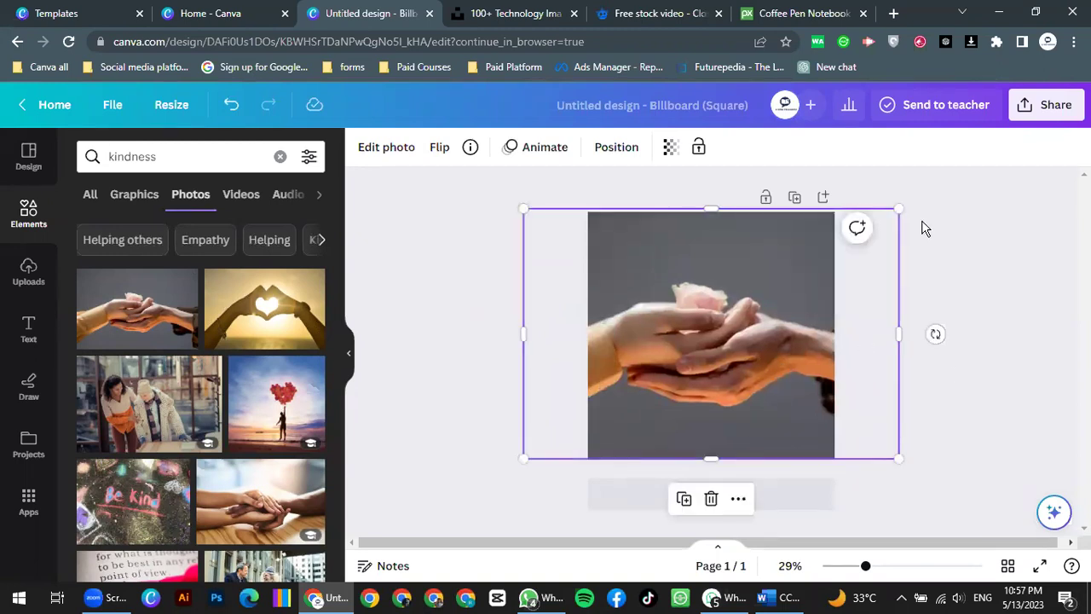
click(766, 346)
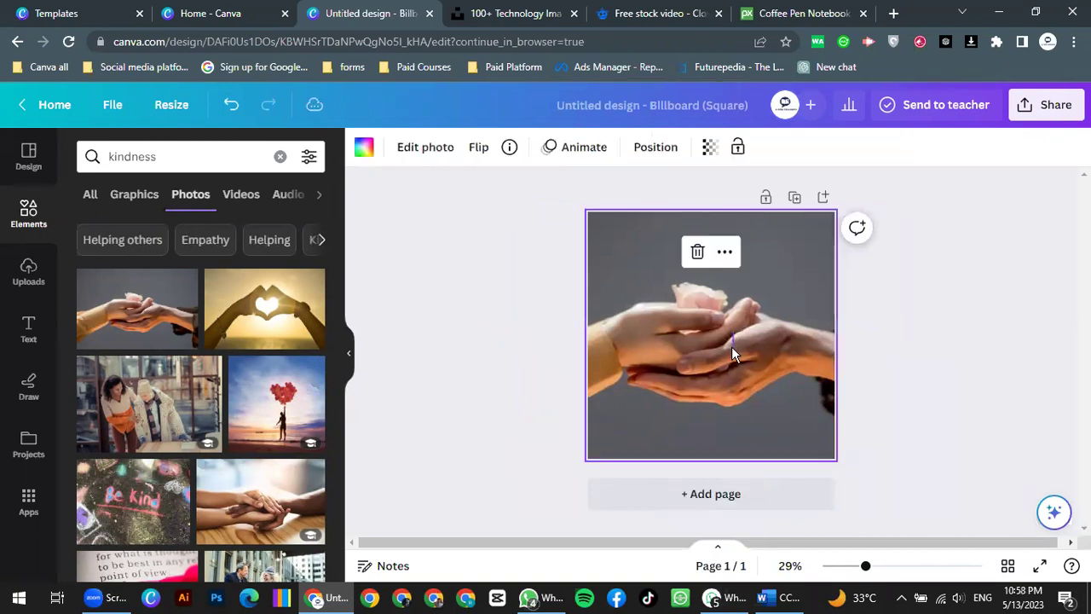
click(720, 346)
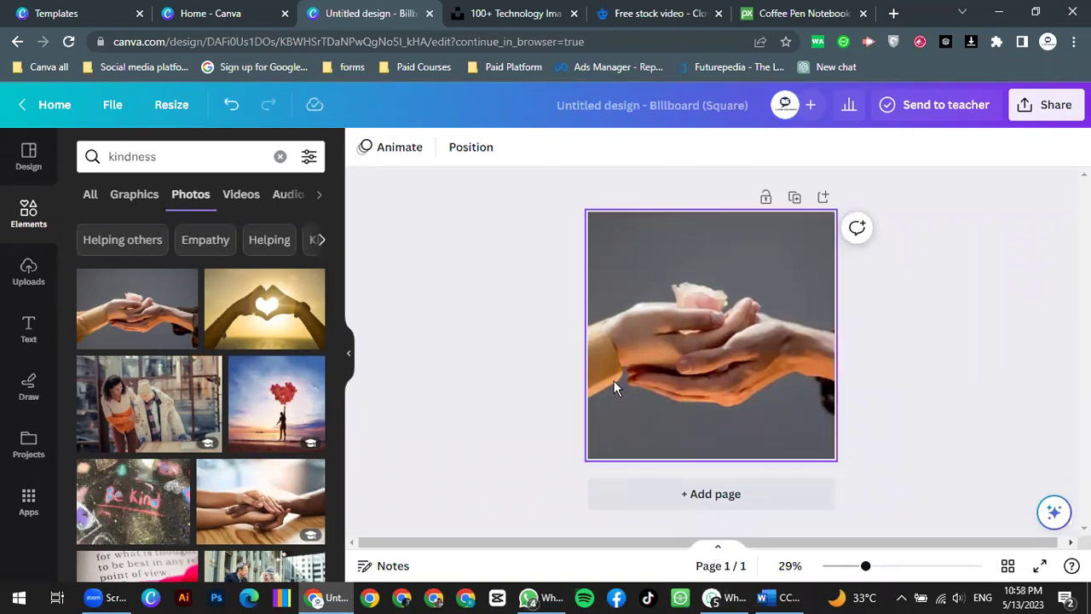
key(ctrl+z)
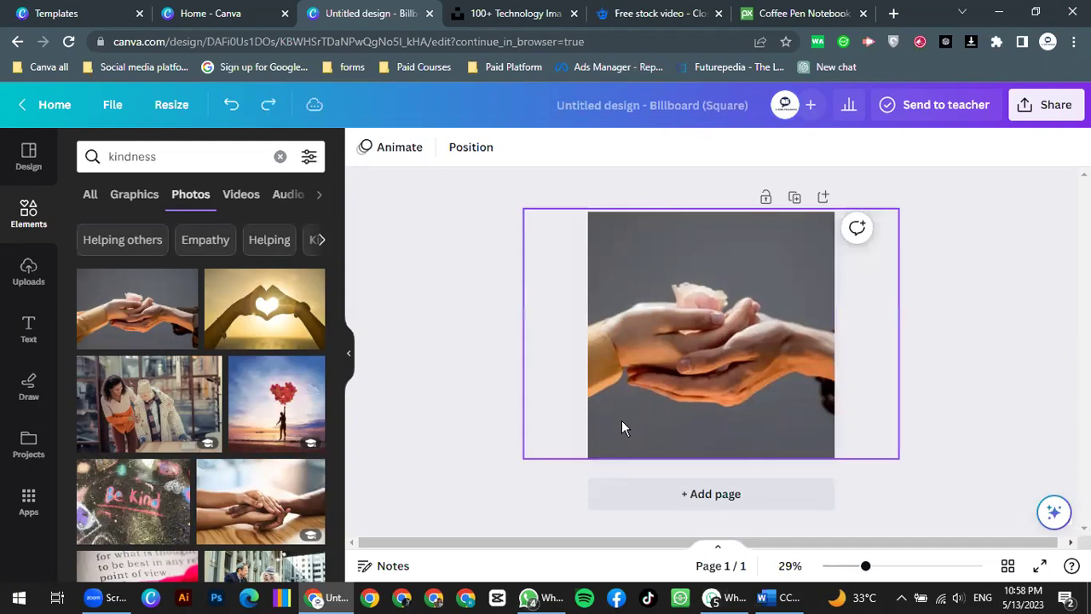
drag(608, 392, 605, 375)
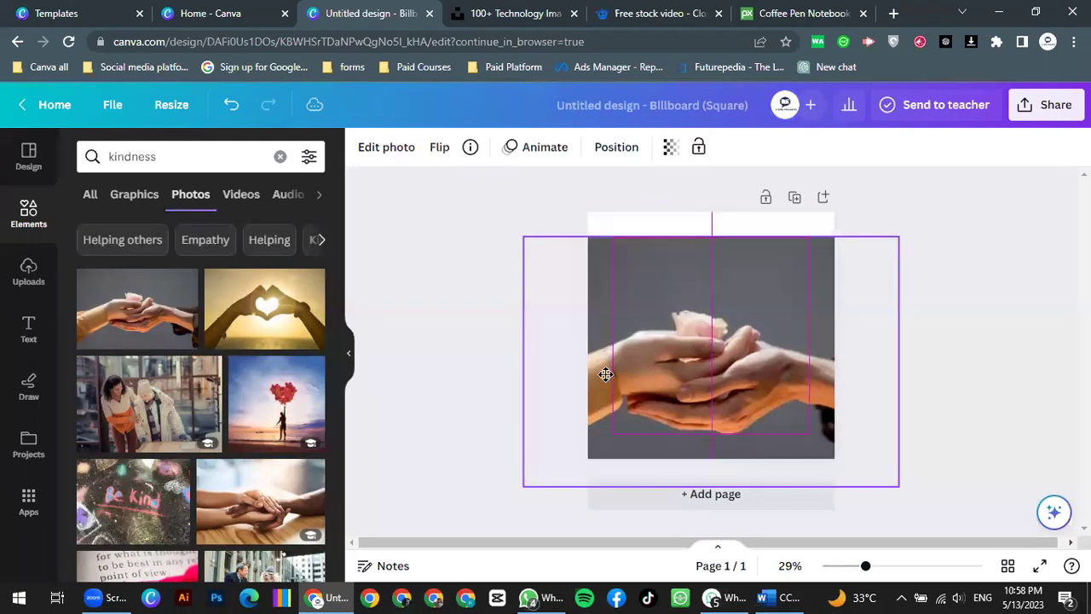
click(451, 392)
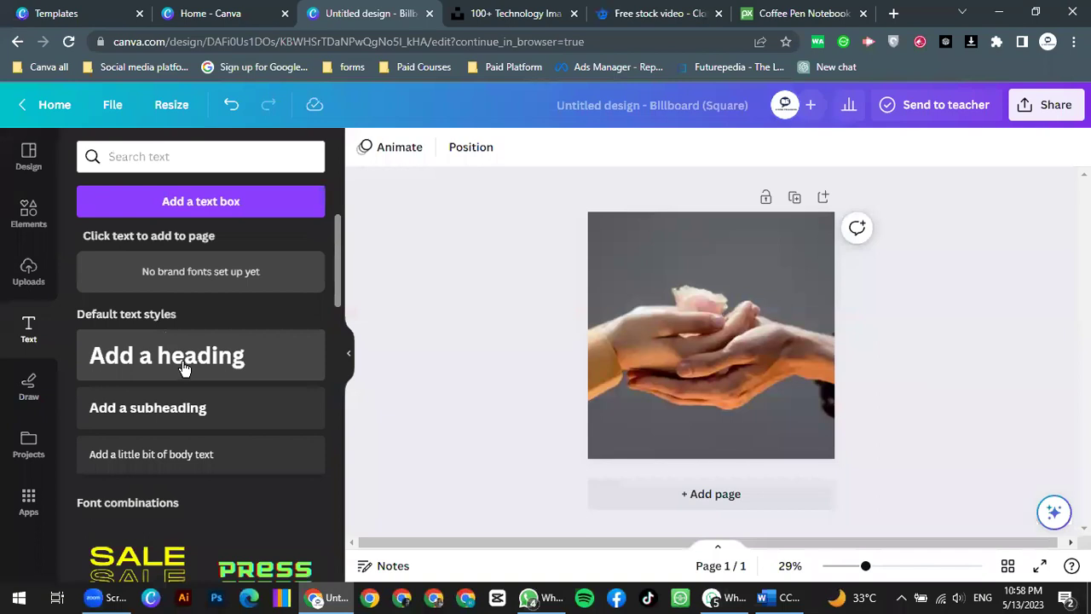
Step: Add a text box and type the quote 'Helping other is help yourself'
click(205, 202)
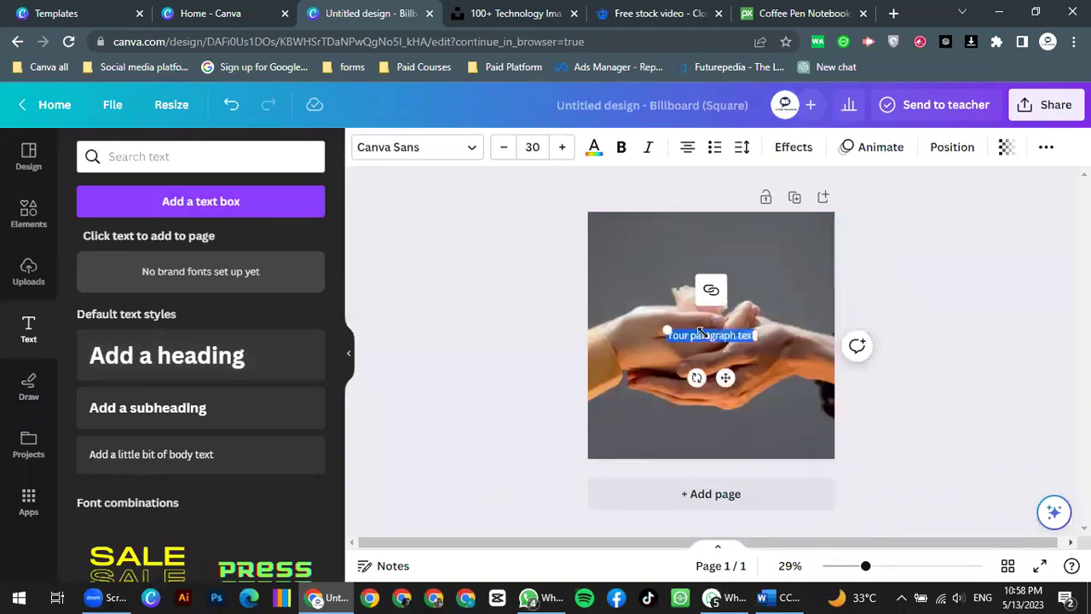
key(BackSpace)
text(Care)
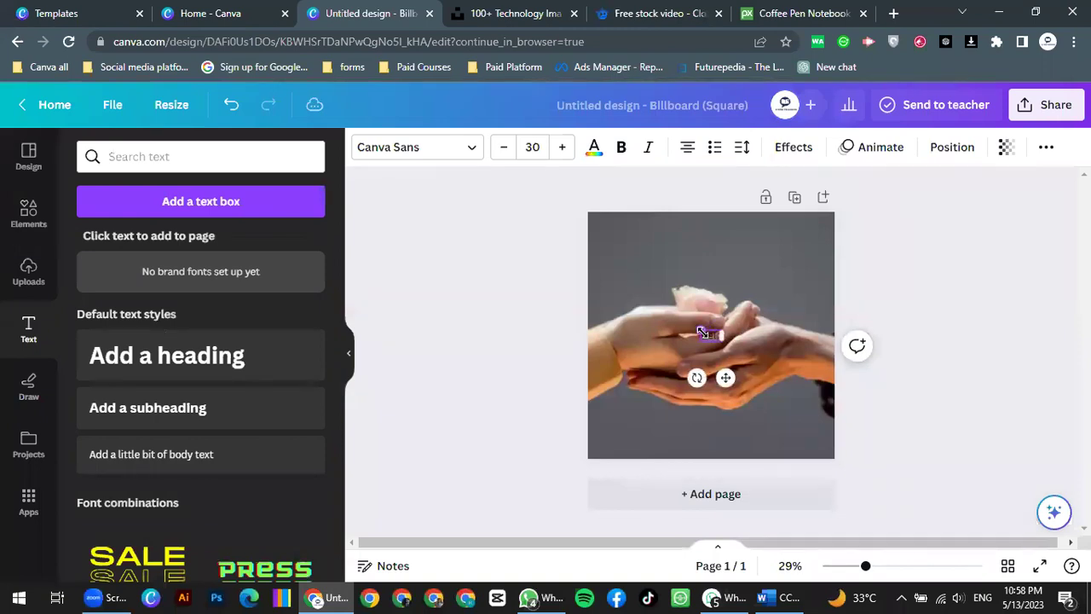
key(BackSpace)
key(BackSpace)
key(BackSpace)
key(BackSpace)
scroll(614, 313, up, 5)
scroll(611, 358, up, 2)
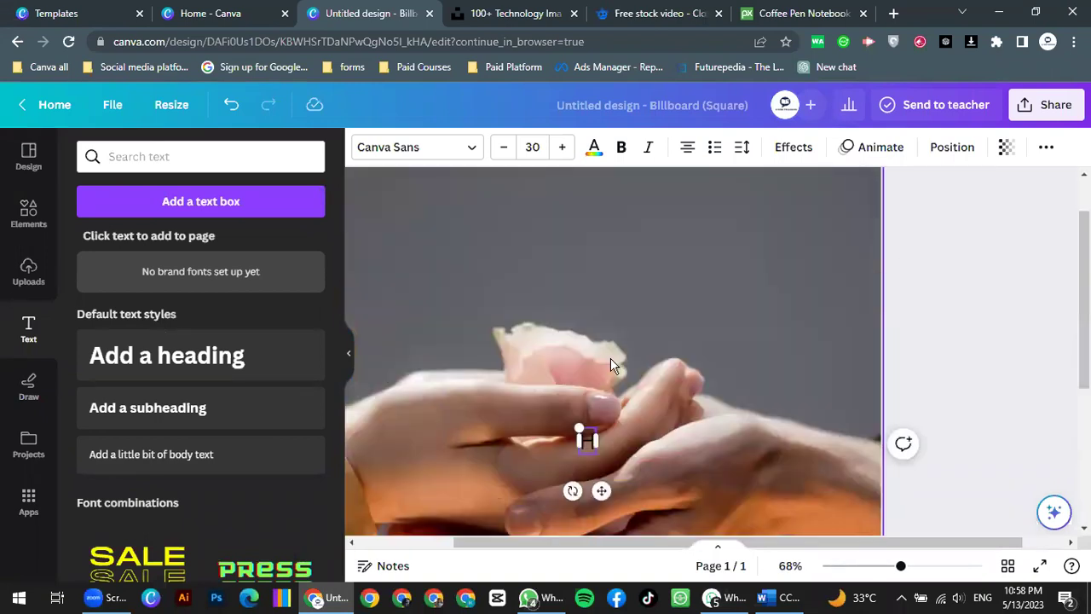
scroll(627, 370, down, 3)
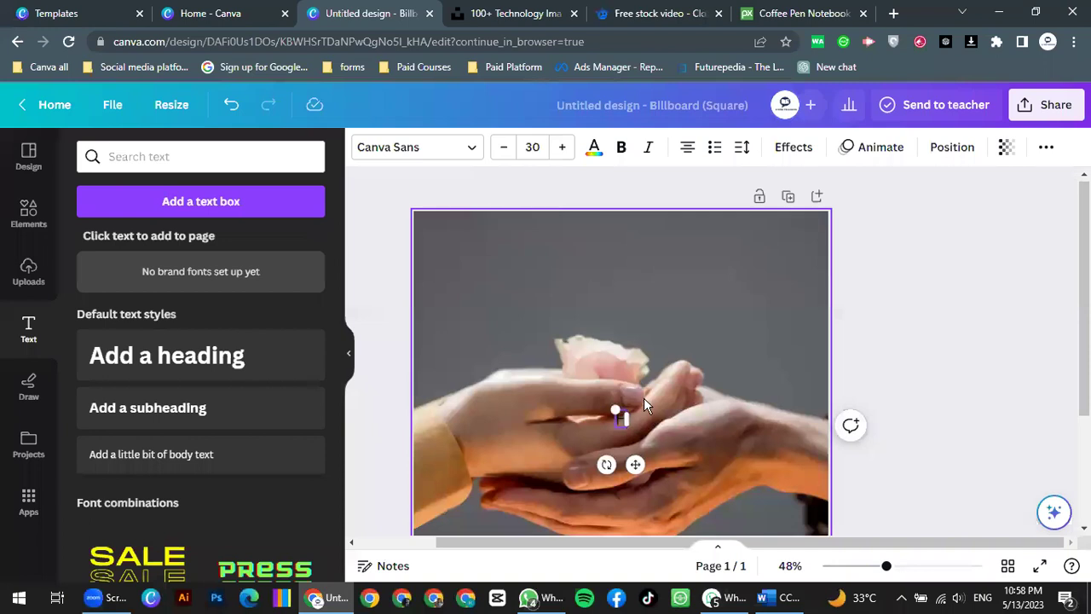
scroll(644, 397, up, 2)
scroll(643, 397, down, 3)
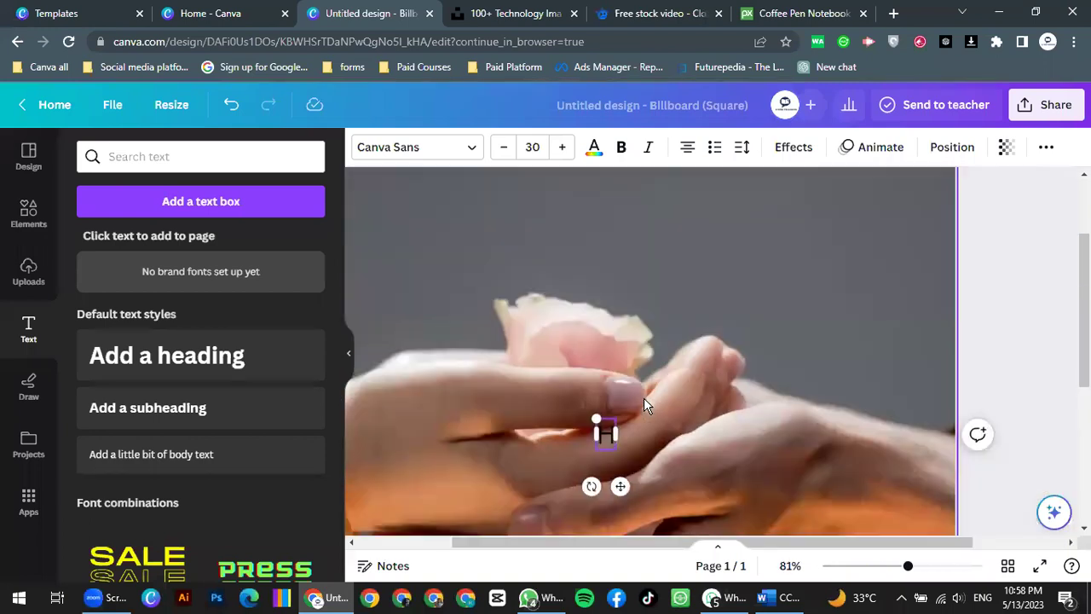
scroll(630, 423, up, 1)
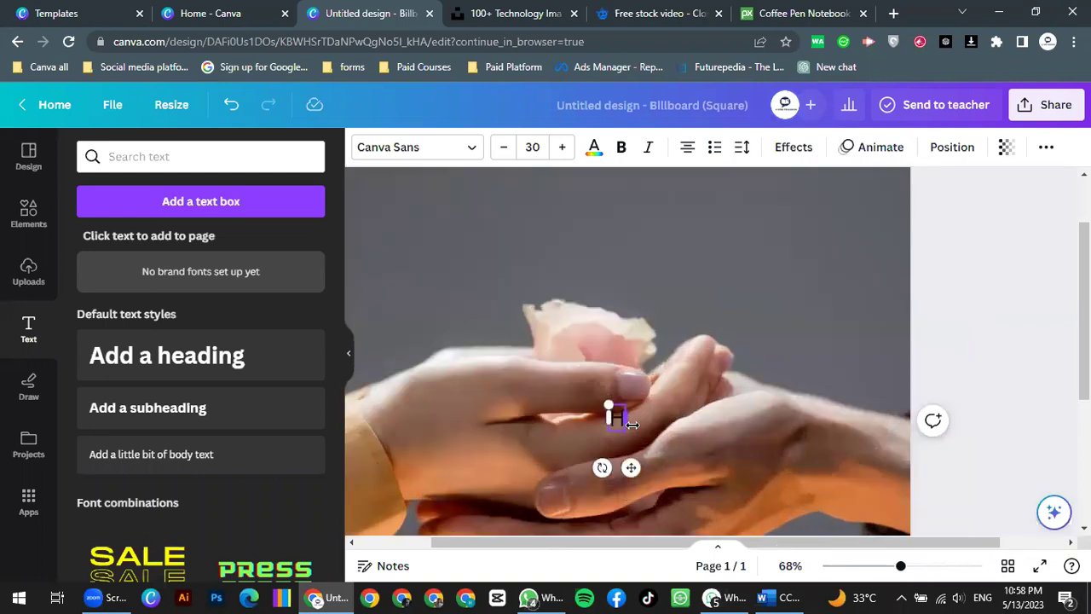
text(elping)
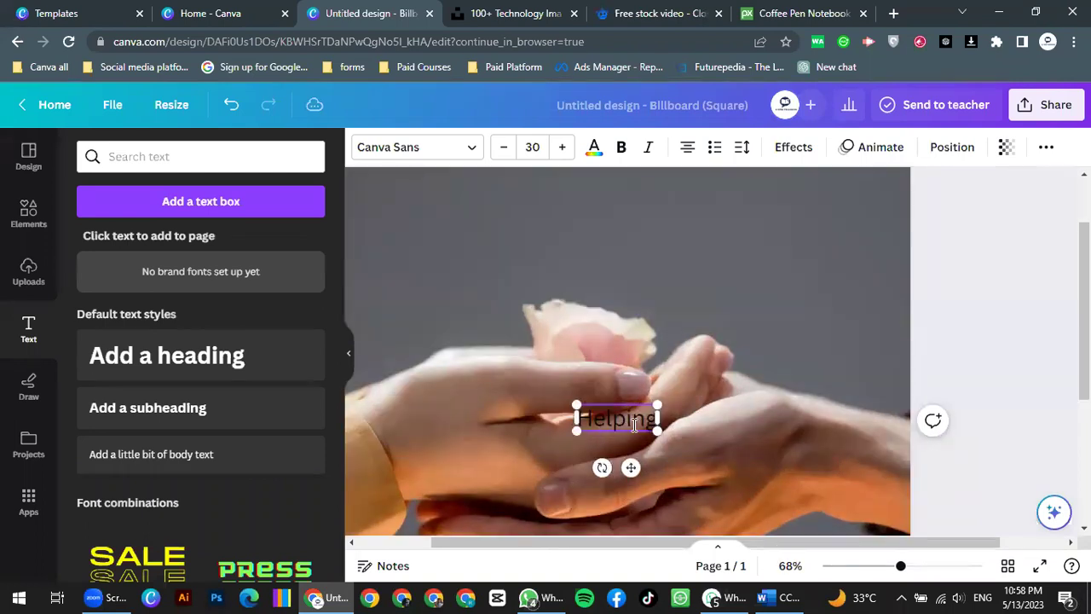
text( other is help)
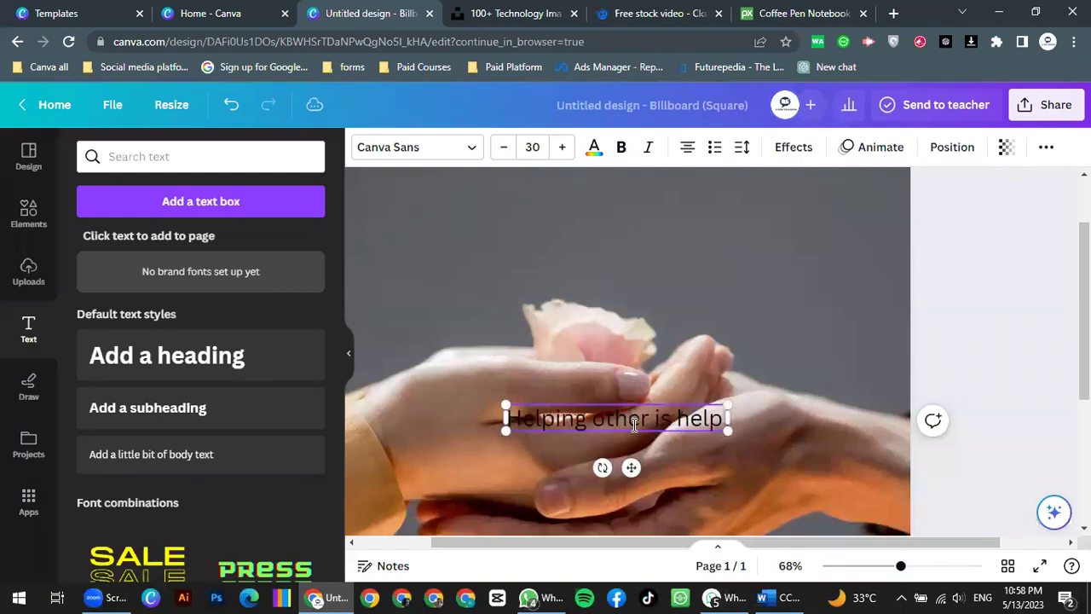
text( yoursde)
key(BackSpace)
key(BackSpace)
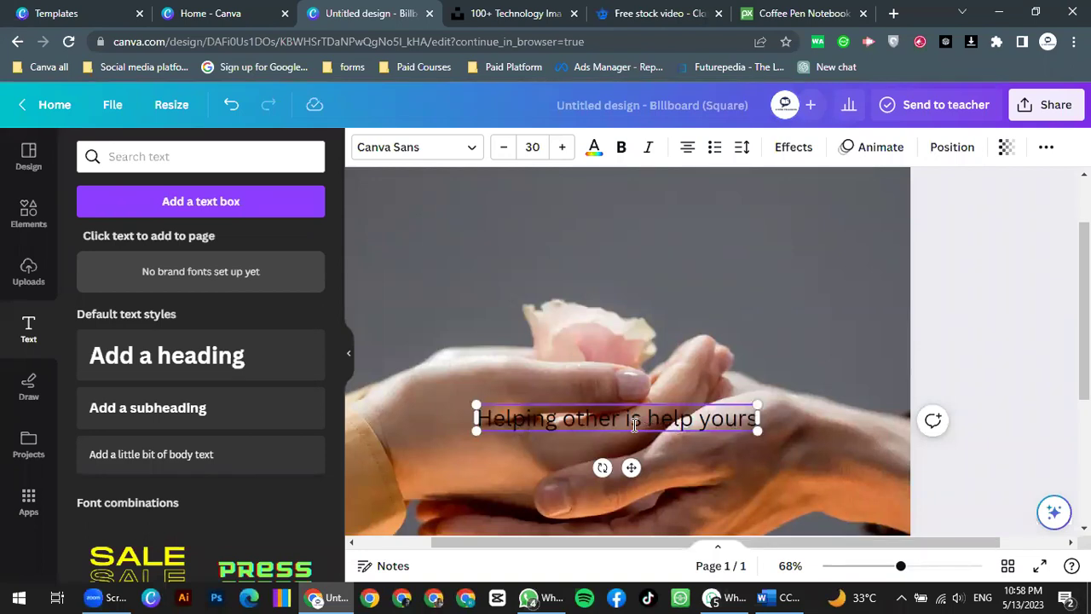
text(elf)
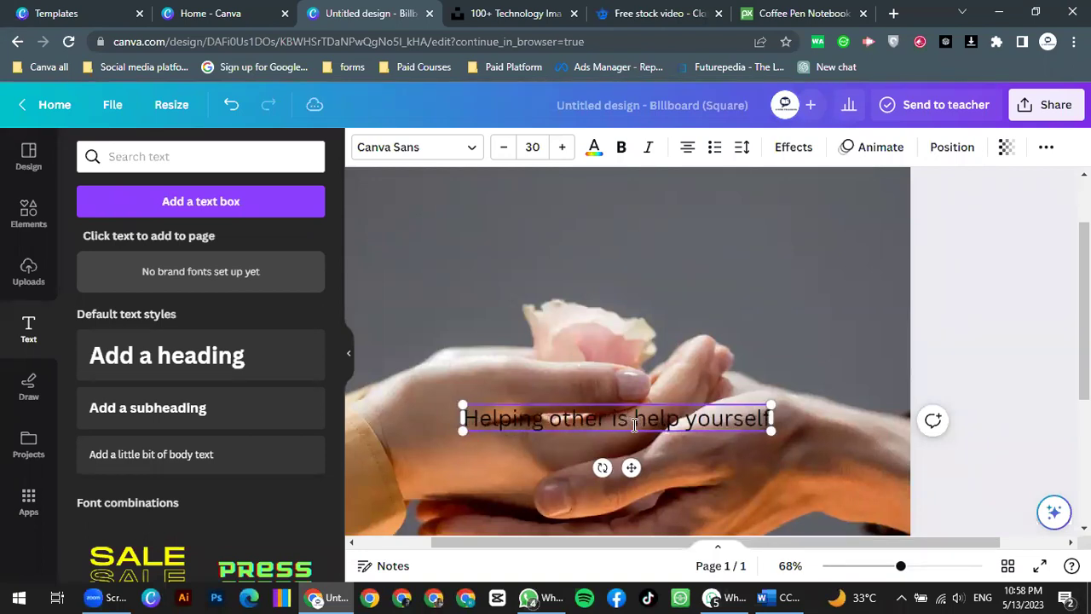
Step: Add the author's byline on a second line and select all the text
key(Return)
text(by)
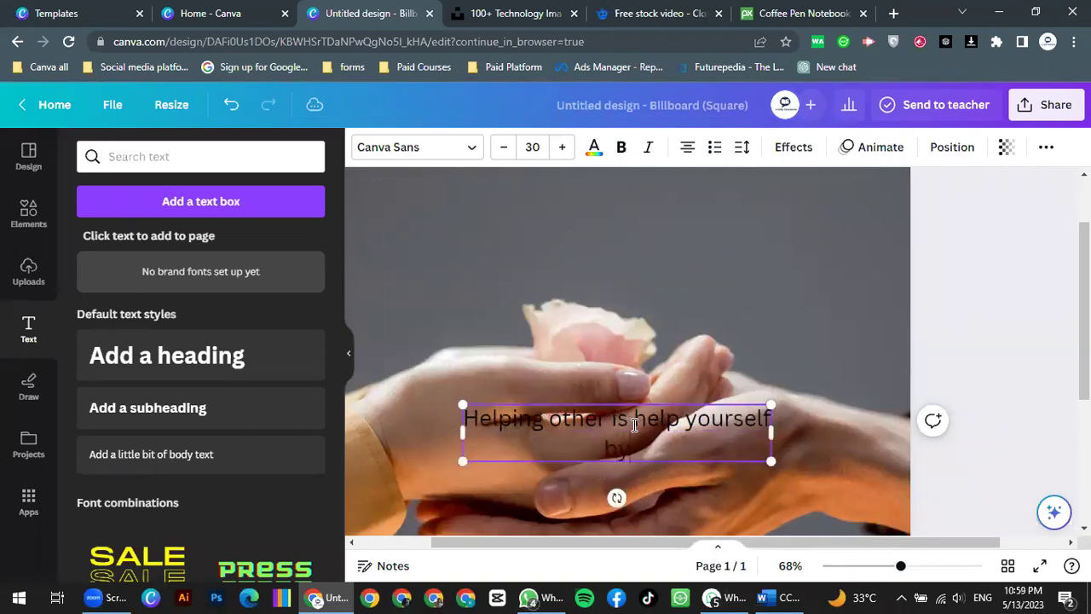
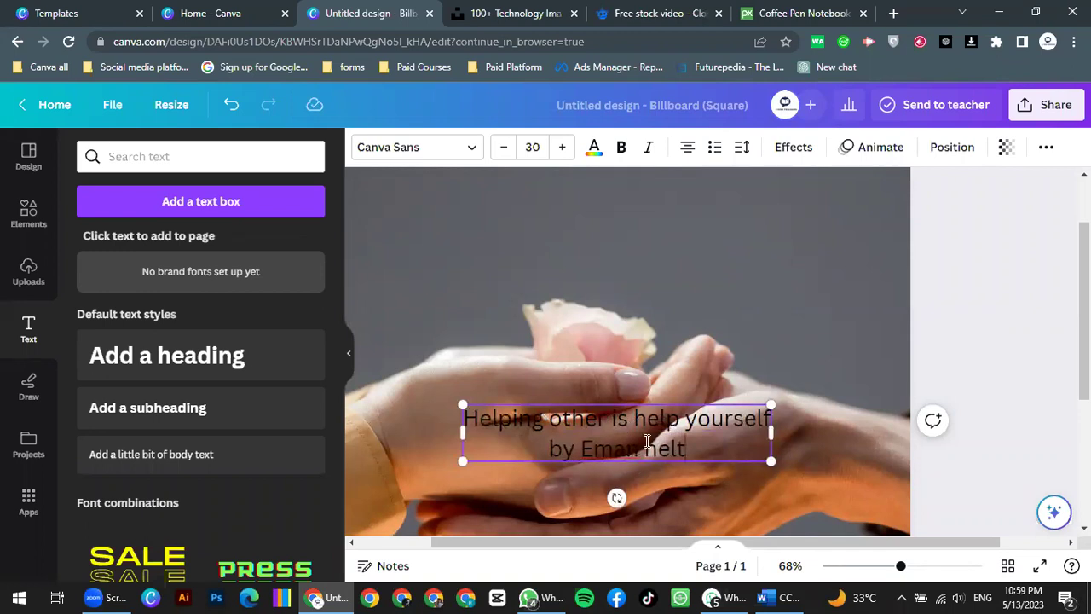
scroll(646, 441, down, 2)
key(ctrl+a)
mouse_move(446, 334)
mouse_down()
mouse_move(493, 336)
mouse_move(458, 336)
mouse_up()
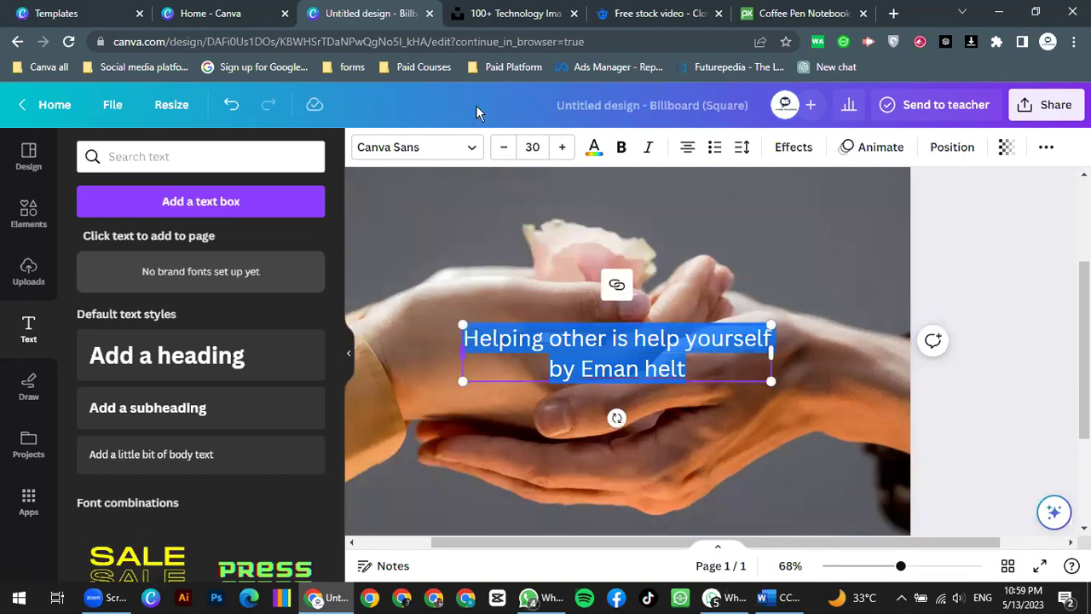
Step: Change the quote and byline font from Canva Sans to Anonymous Pro
click(477, 150)
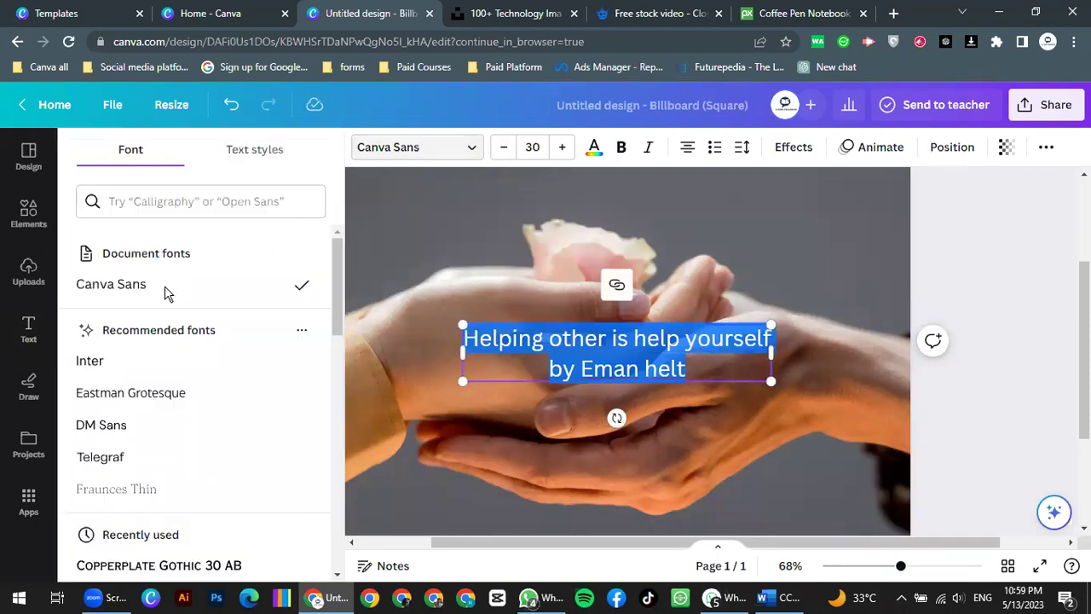
scroll(137, 276, down, 2)
scroll(145, 272, down, 5)
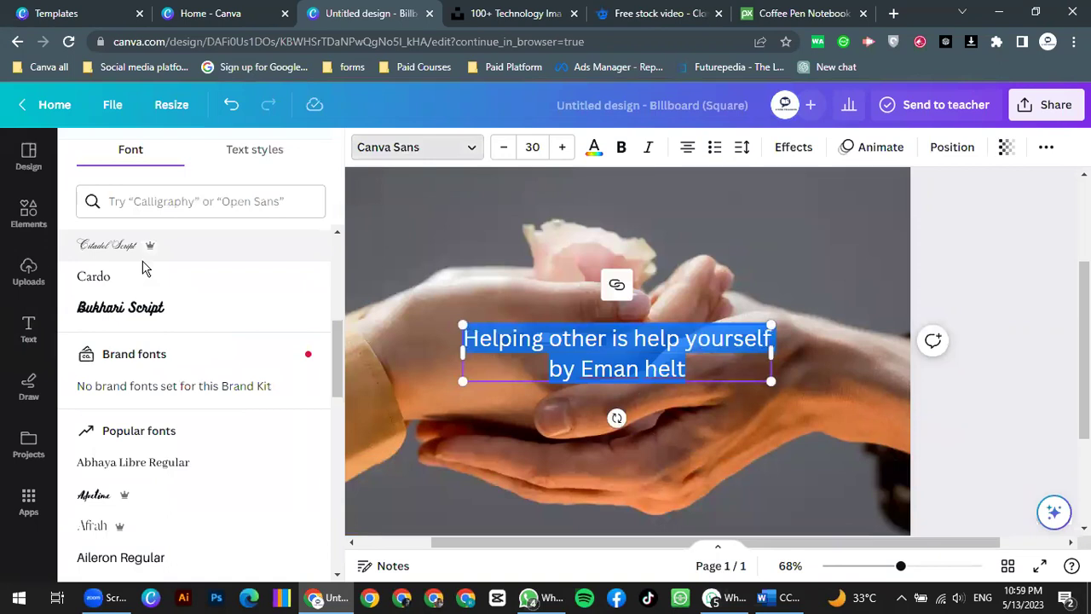
scroll(128, 294, down, 3)
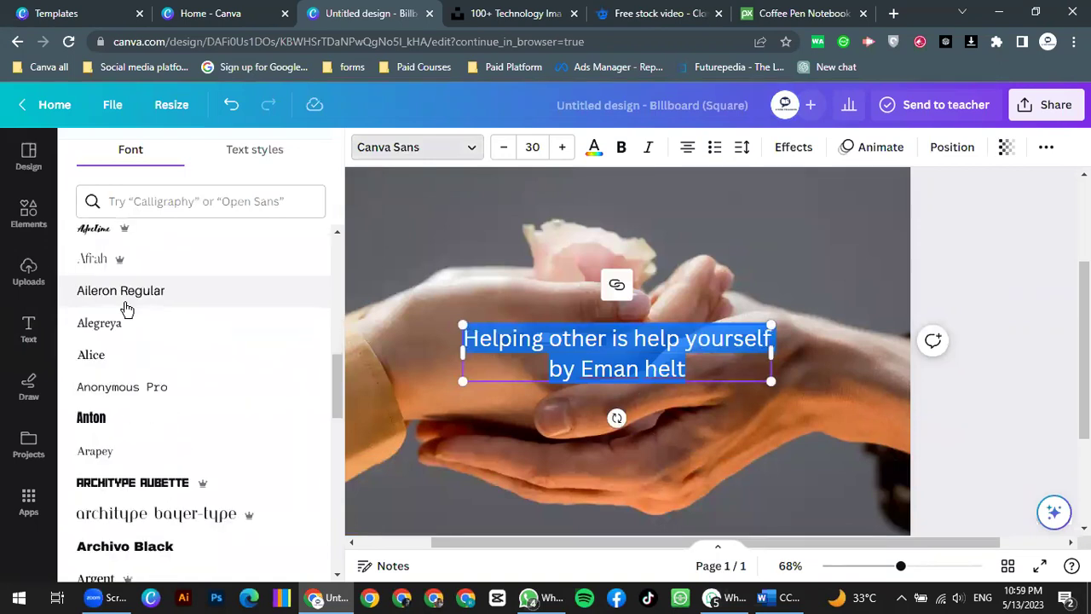
click(111, 244)
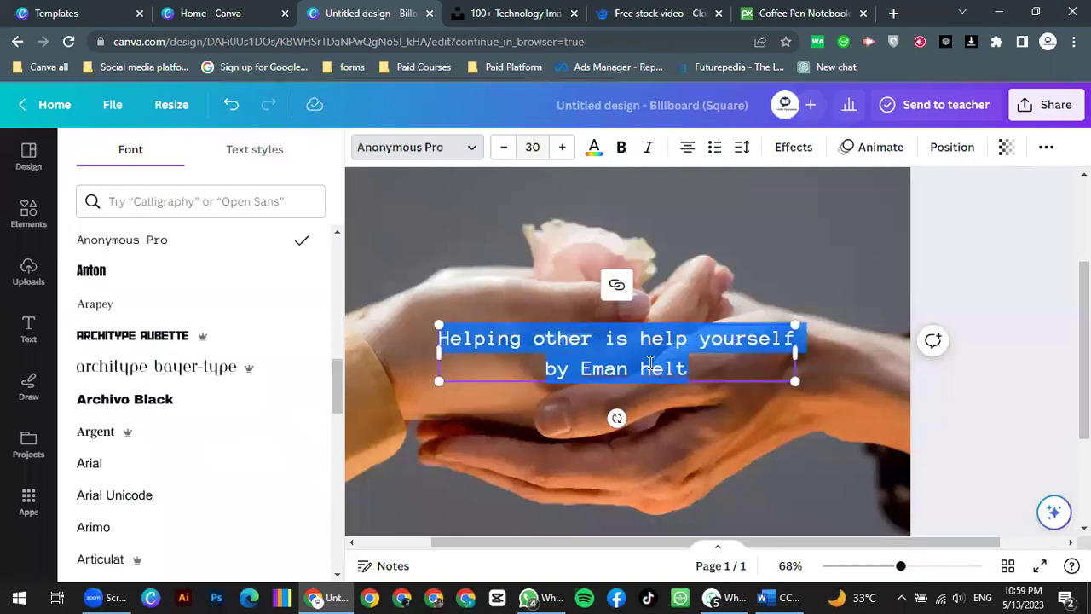
Step: Move the quote to the top of the page and raise its font size to 57
scroll(656, 268, down, 2)
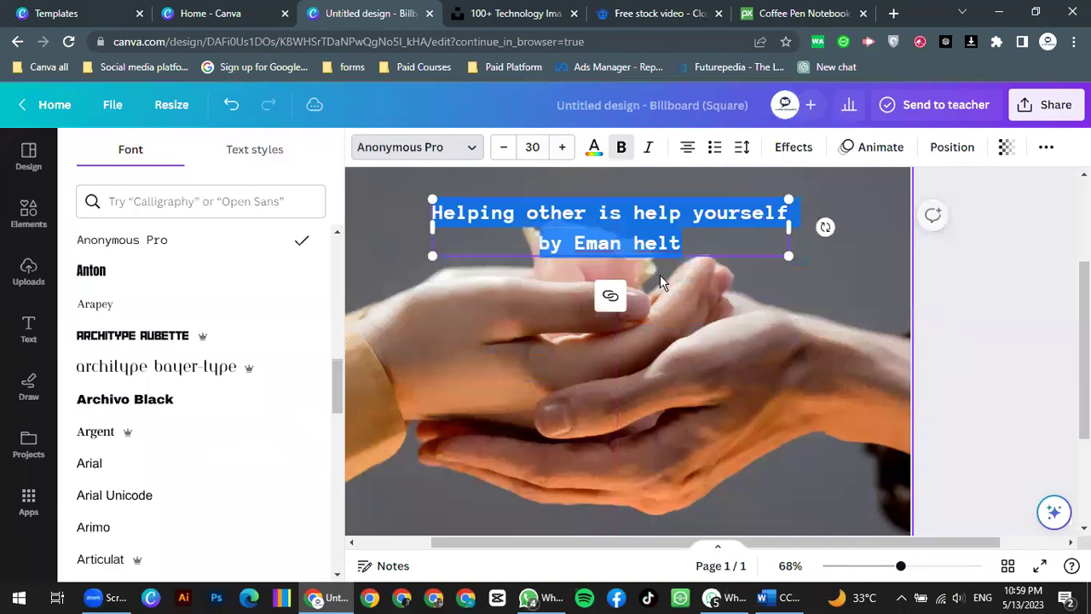
scroll(665, 358, up, 3)
drag(672, 420, 409, 237)
double_click(676, 279)
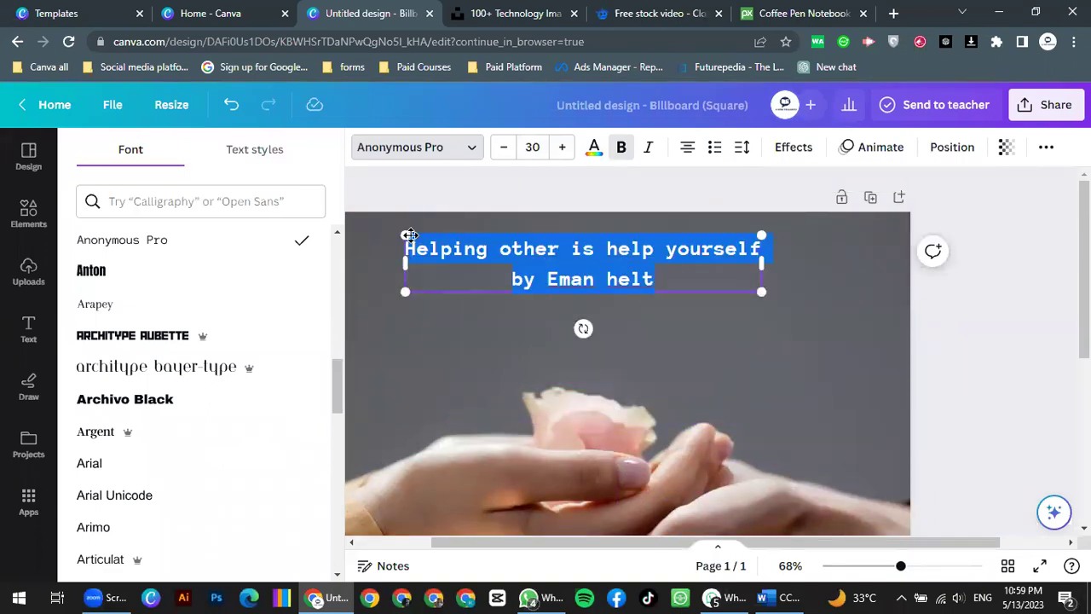
click(562, 151)
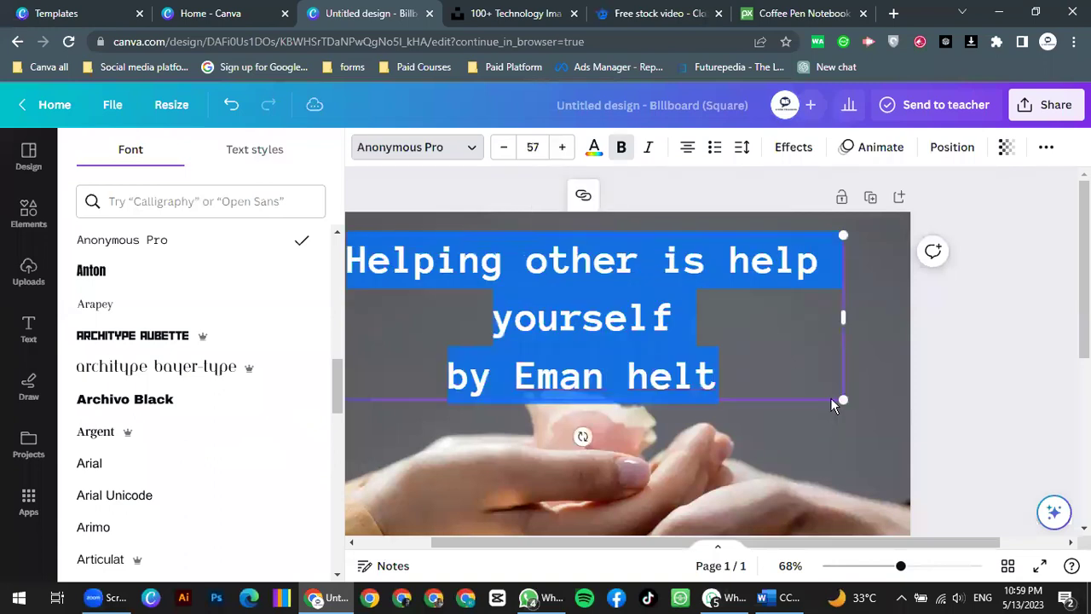
click(813, 397)
Step: Centre the wrapped quote box horizontally across the top of the photo
click(806, 399)
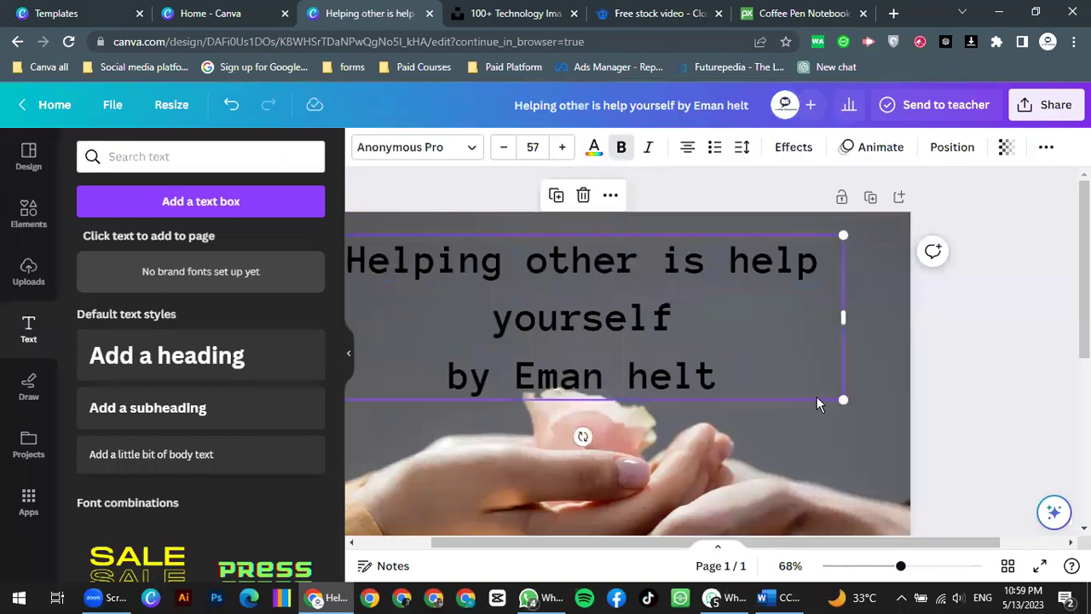
click(678, 378)
drag(589, 403, 650, 401)
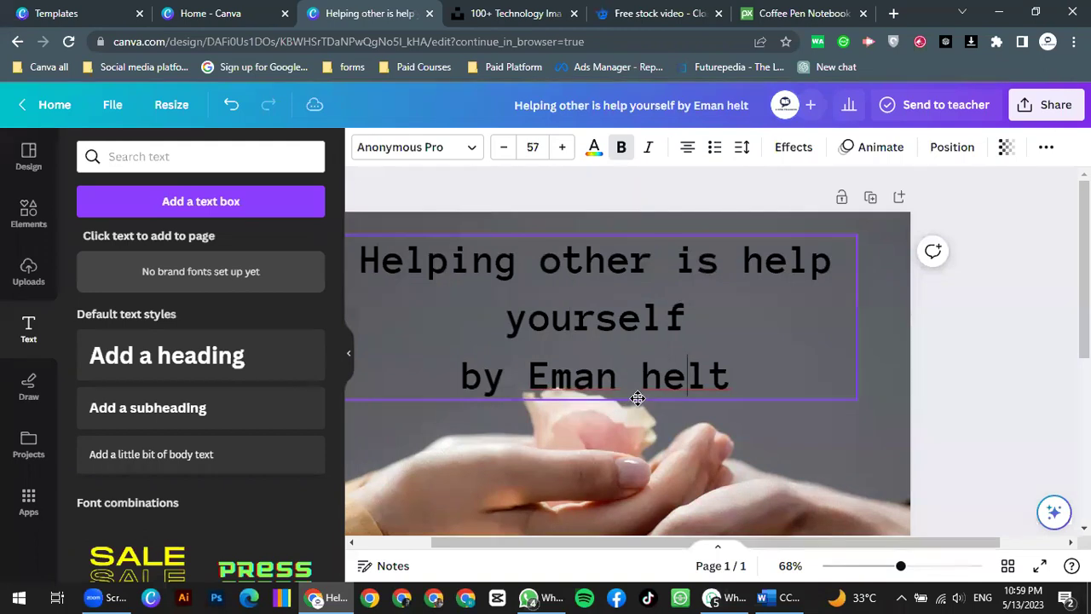
scroll(673, 404, down, 3)
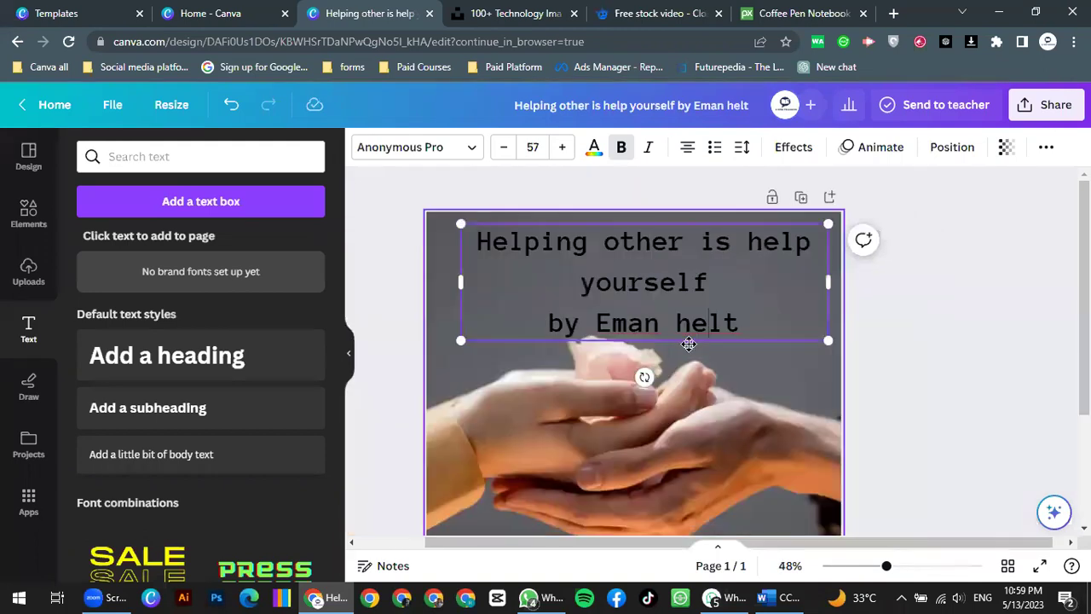
drag(675, 343, 657, 345)
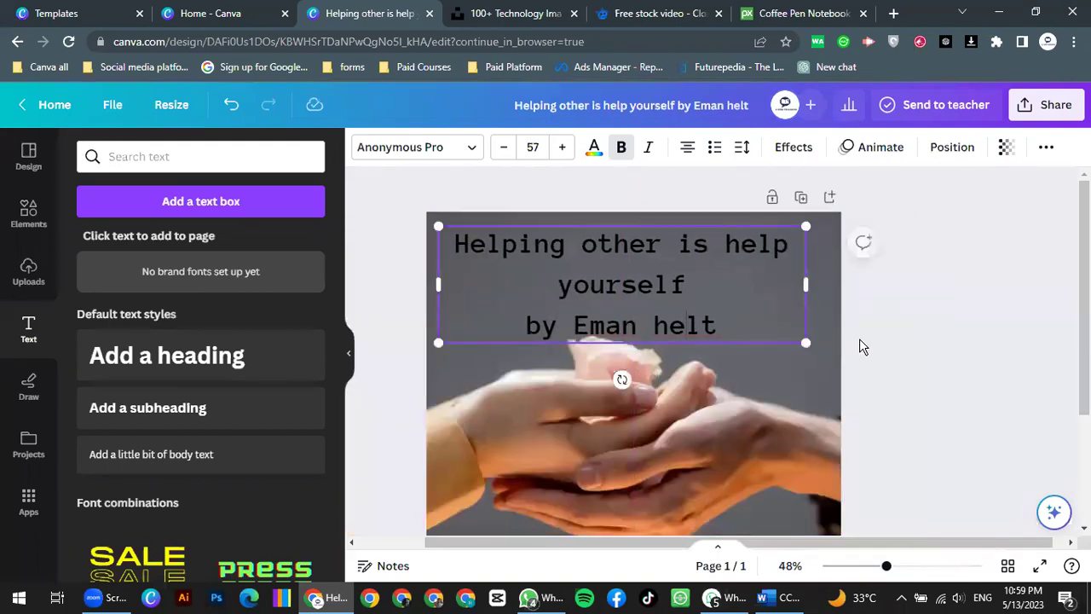
Step: Apply a dark colour from the photo's palette to the quote text
click(795, 392)
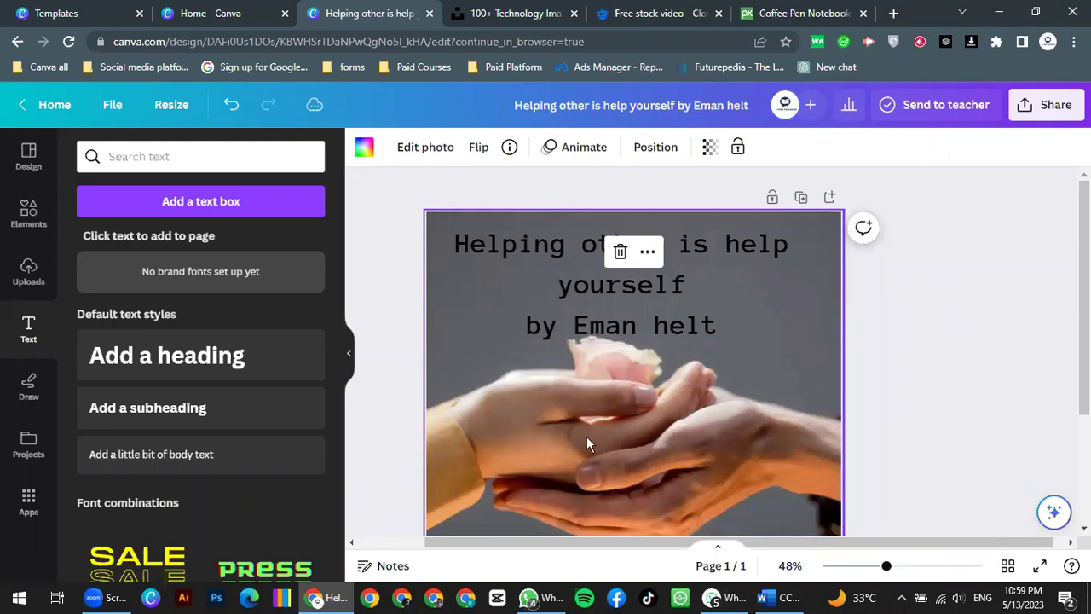
click(364, 152)
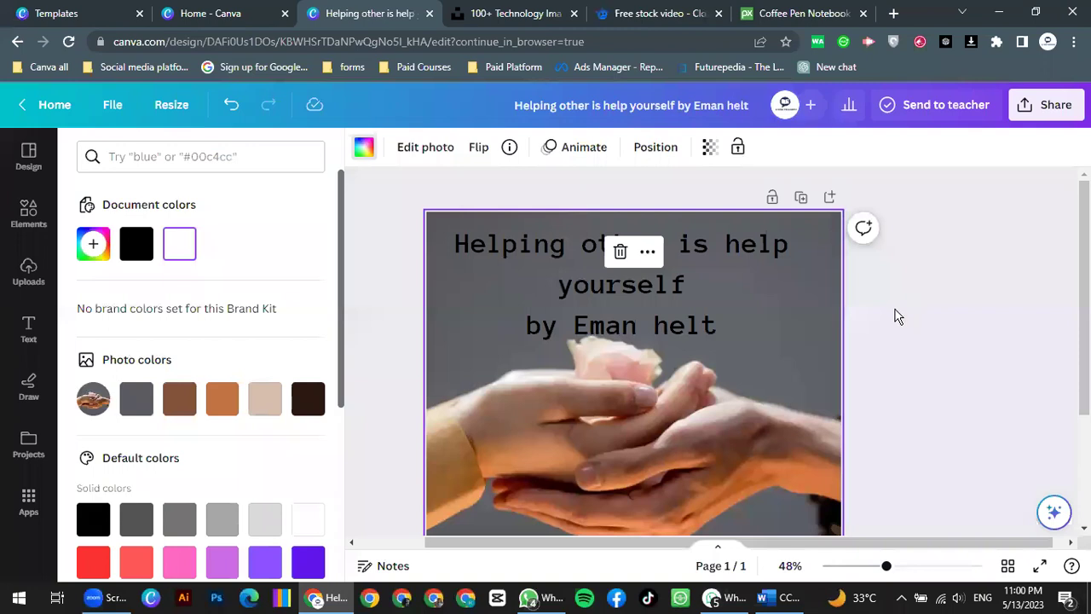
double_click(631, 317)
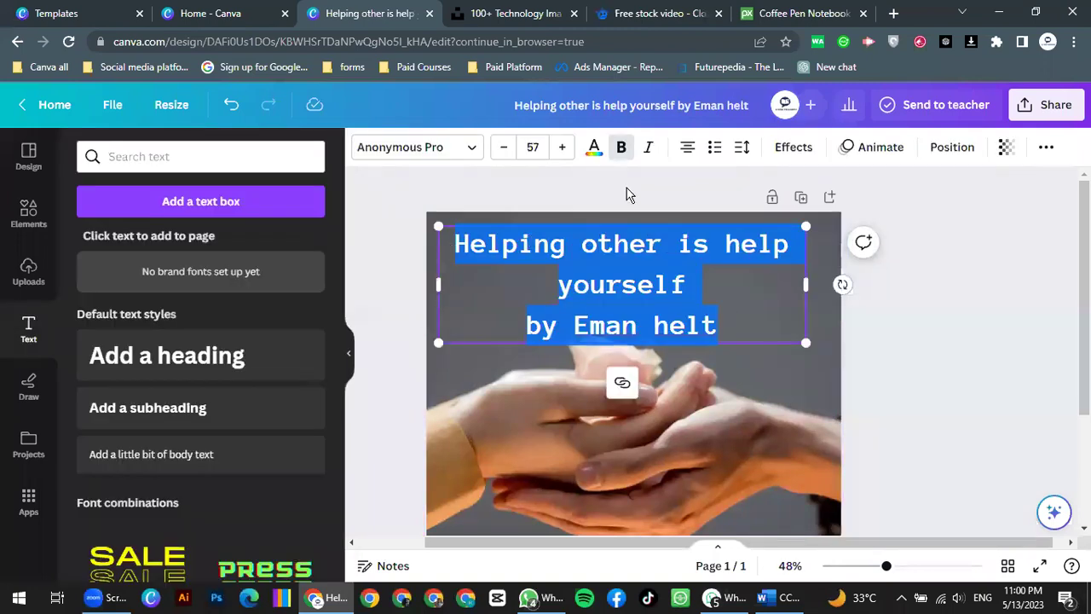
click(594, 146)
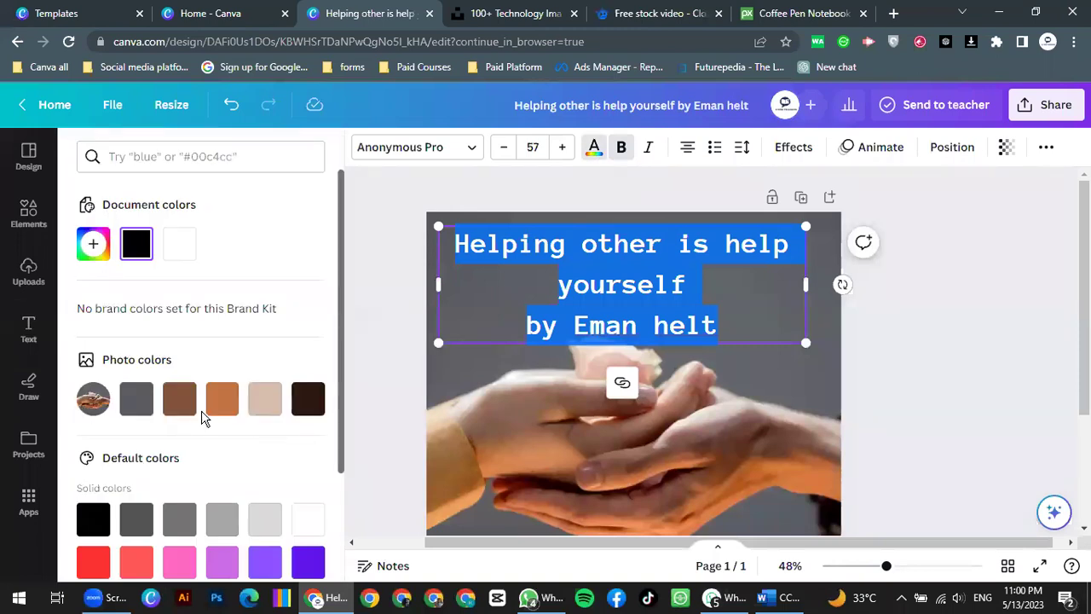
click(313, 408)
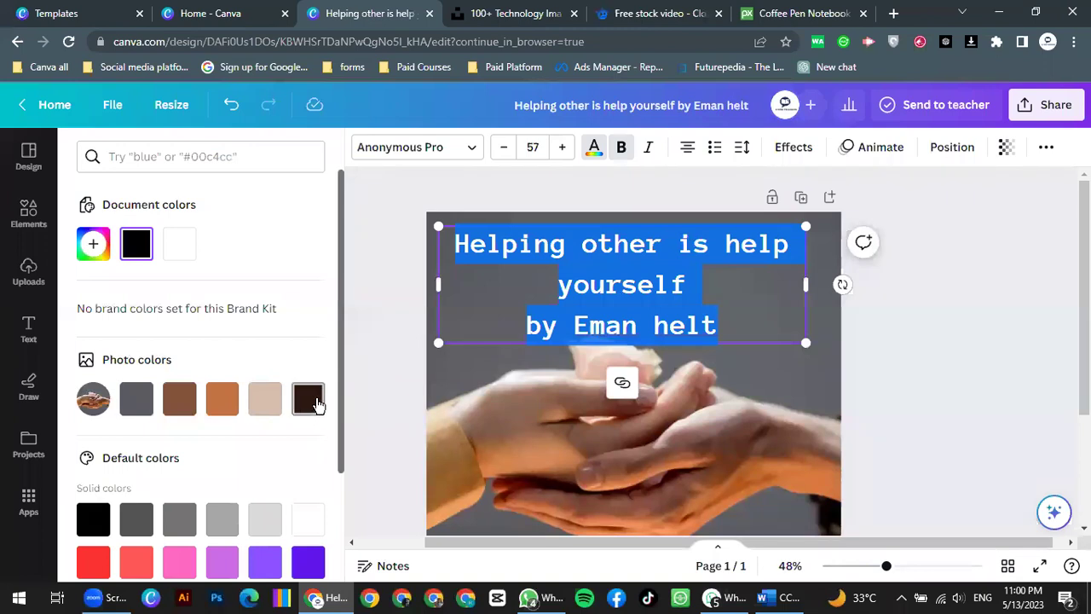
Step: Recolour the quote and byline light beige from the Photo colours and check the result
click(770, 370)
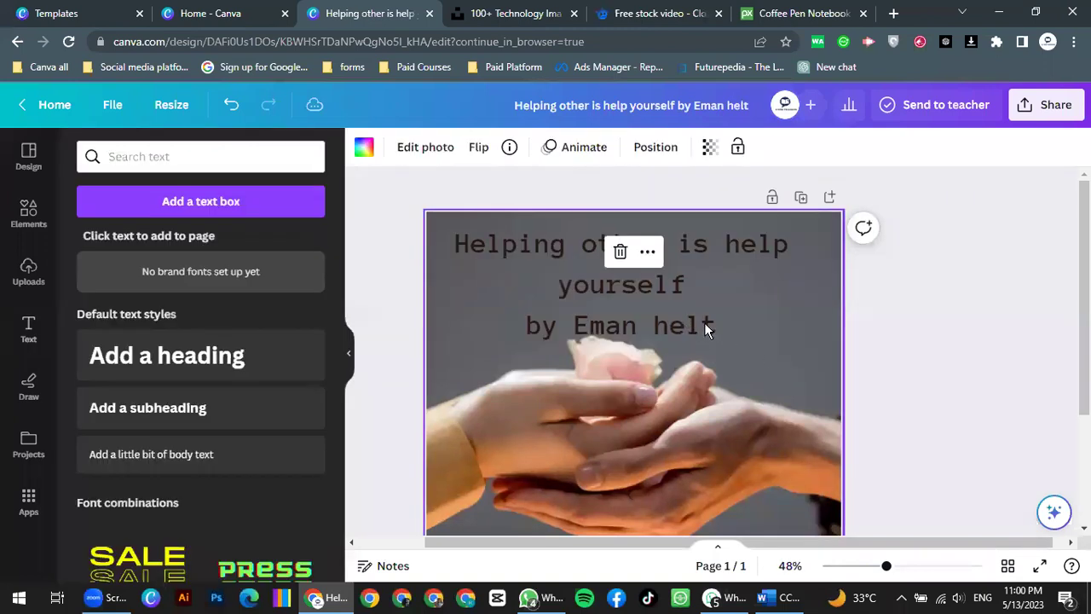
click(704, 322)
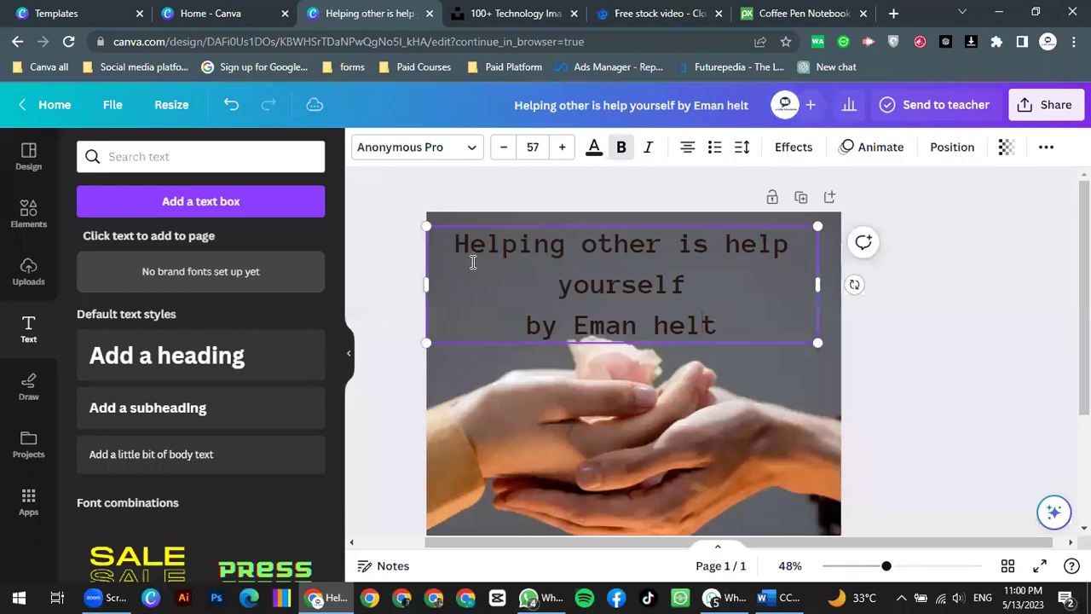
double_click(469, 260)
click(594, 148)
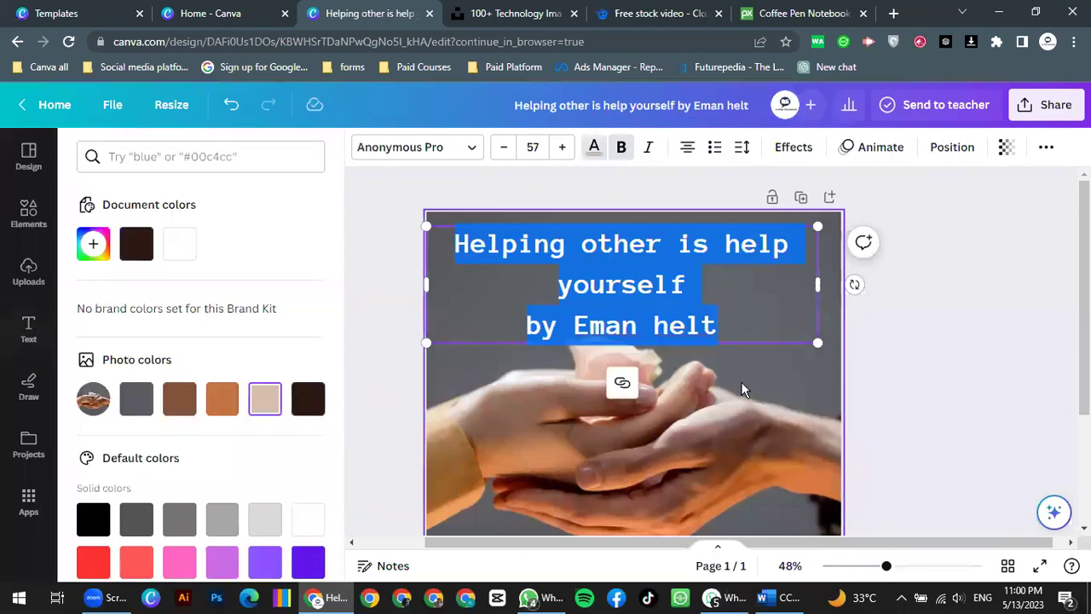
click(769, 371)
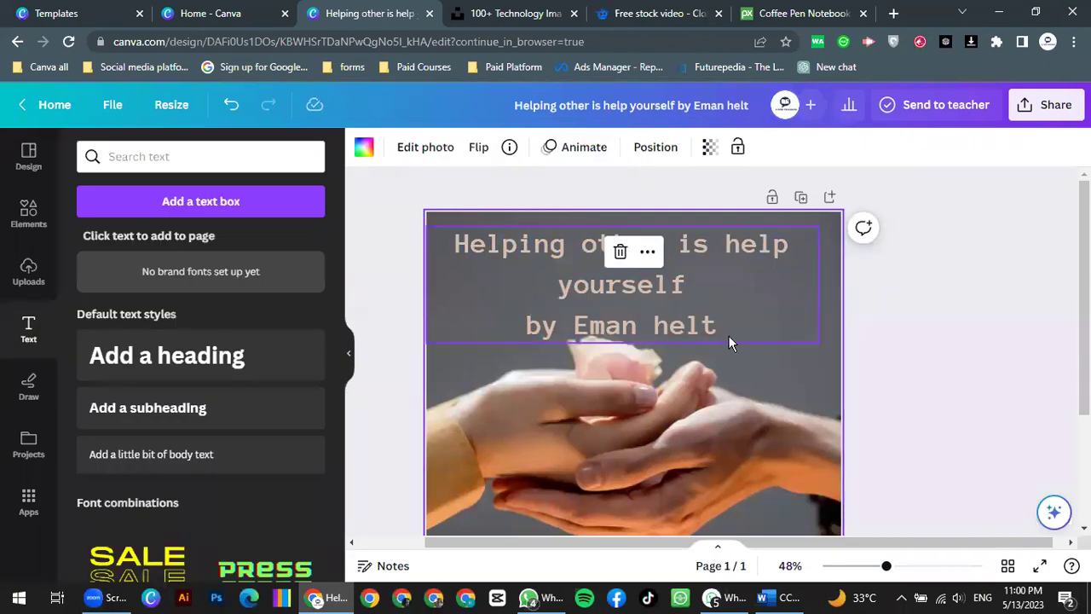
click(714, 325)
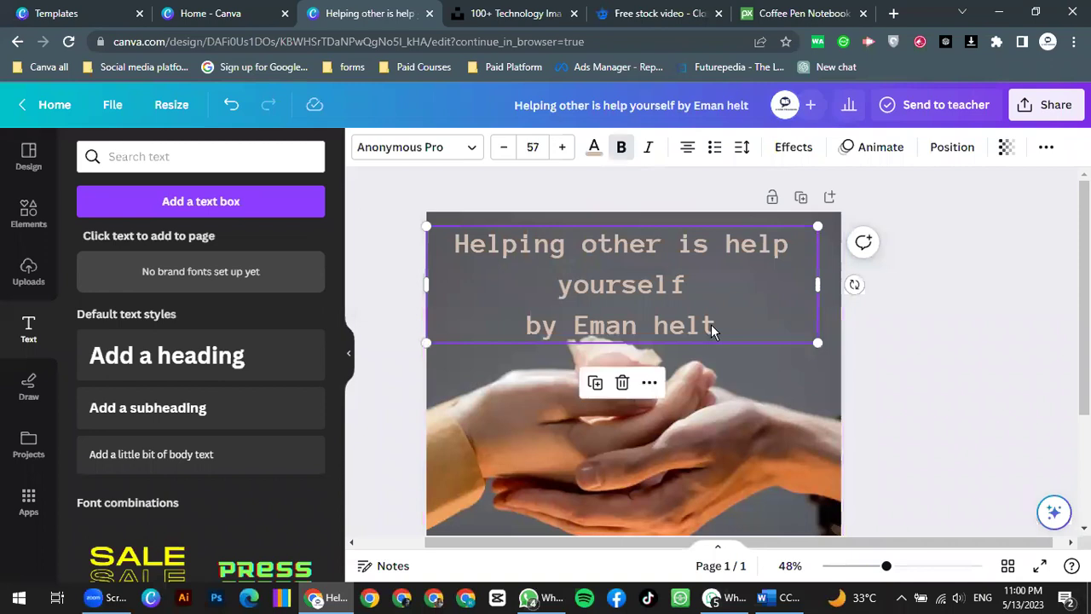
Step: Add a text box near the page bottom reading '#learningwithearning'
scroll(729, 342, down, 3)
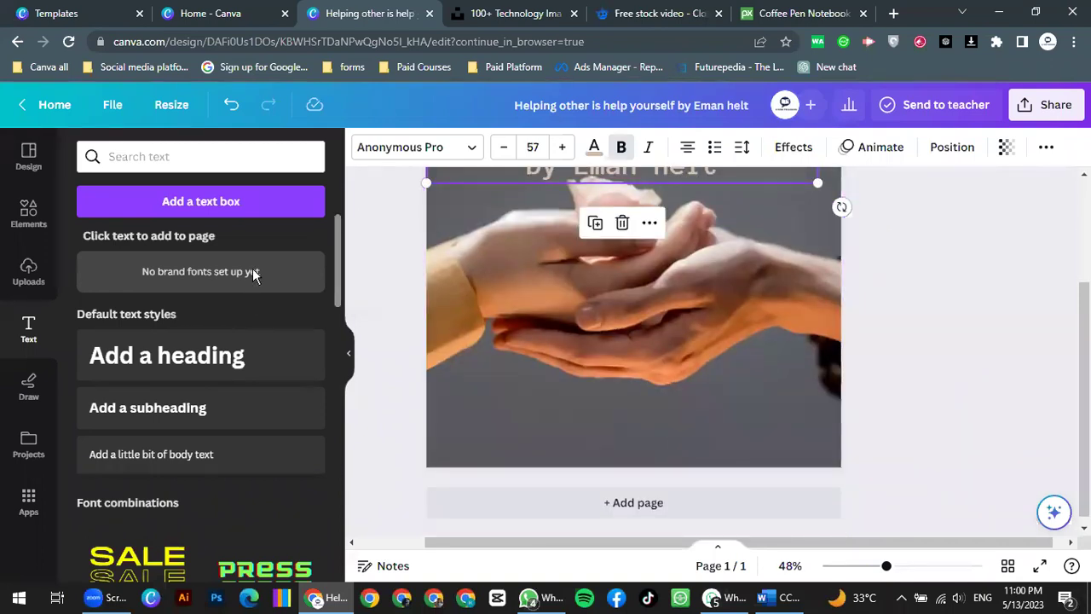
click(226, 213)
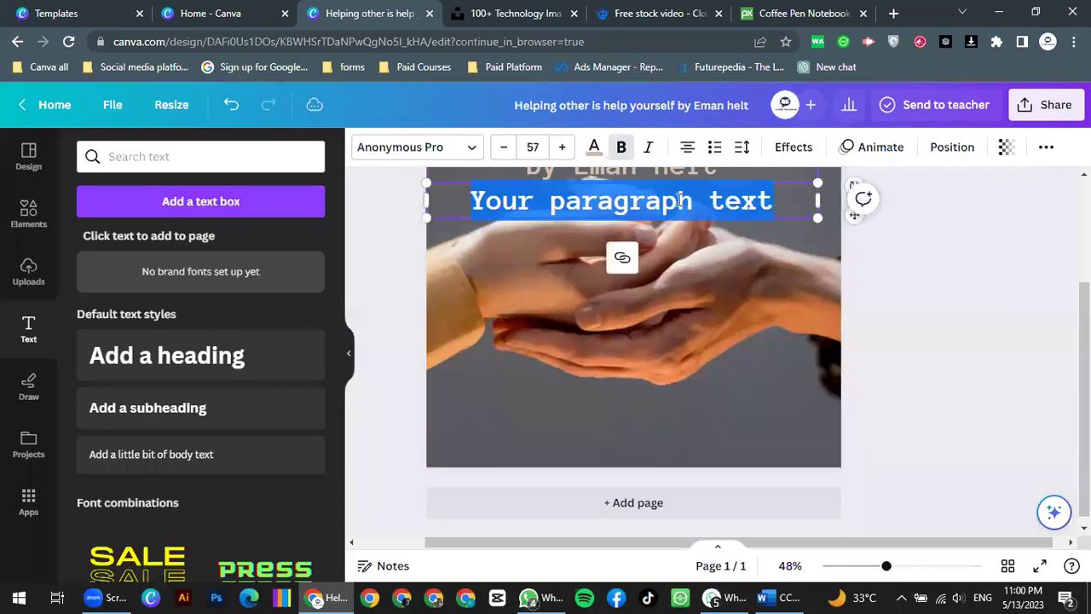
drag(690, 219, 683, 445)
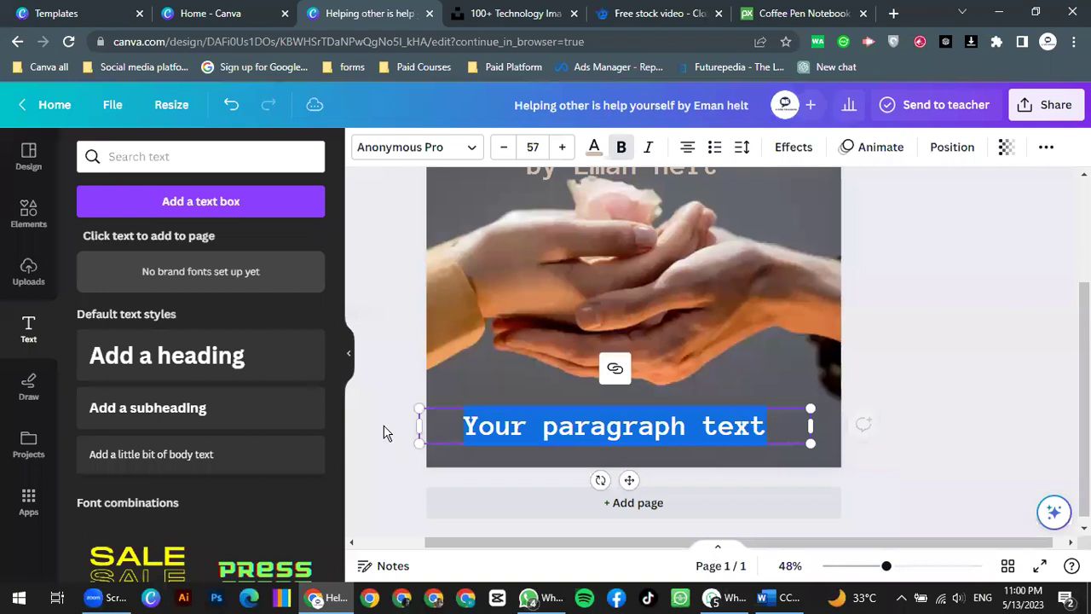
key(BackSpace)
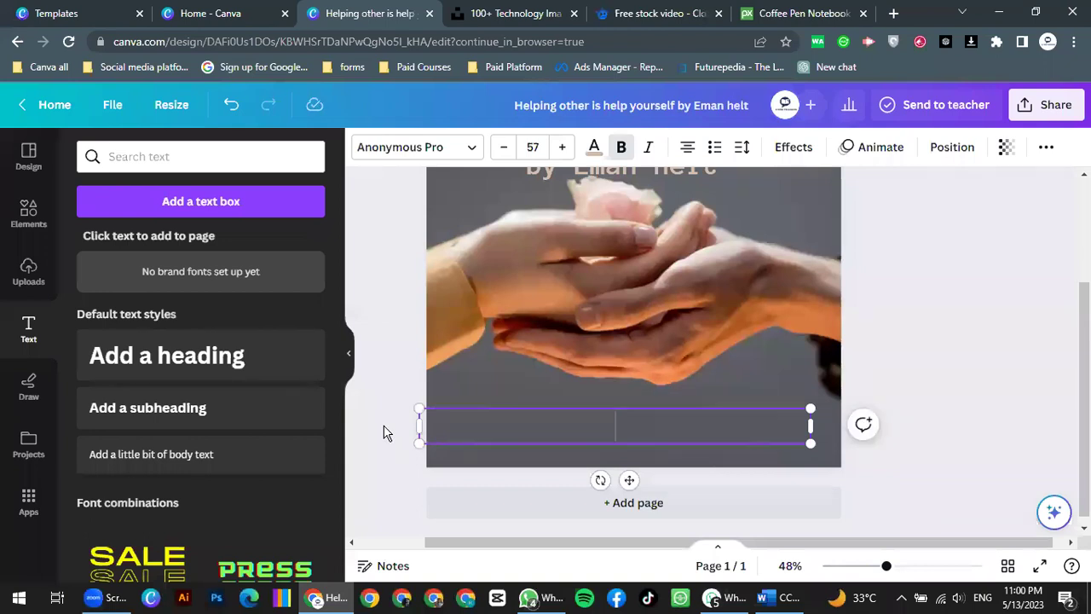
text(#learning)
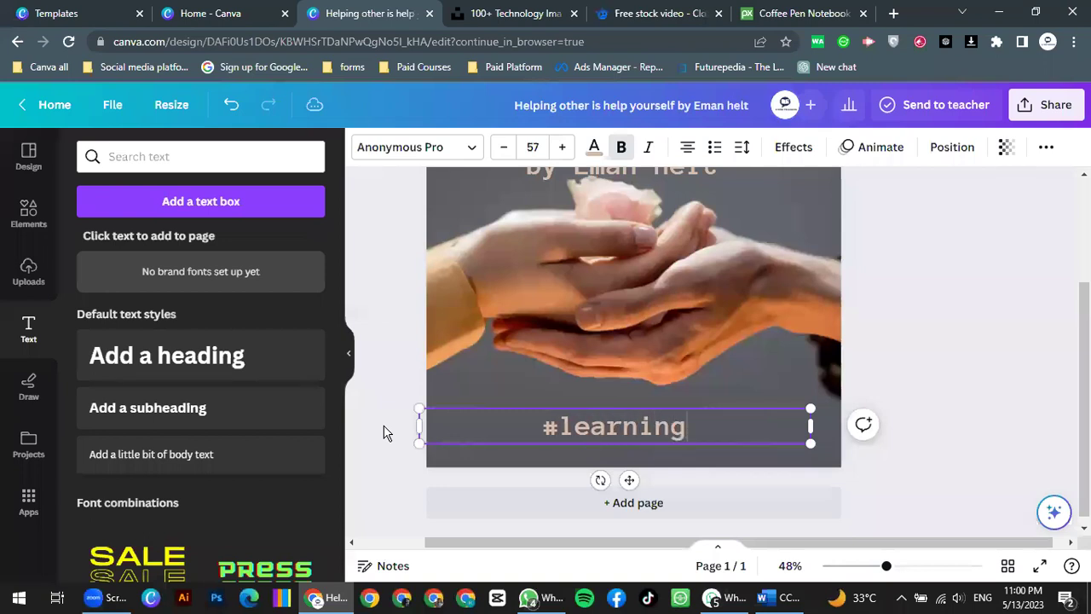
text(with)
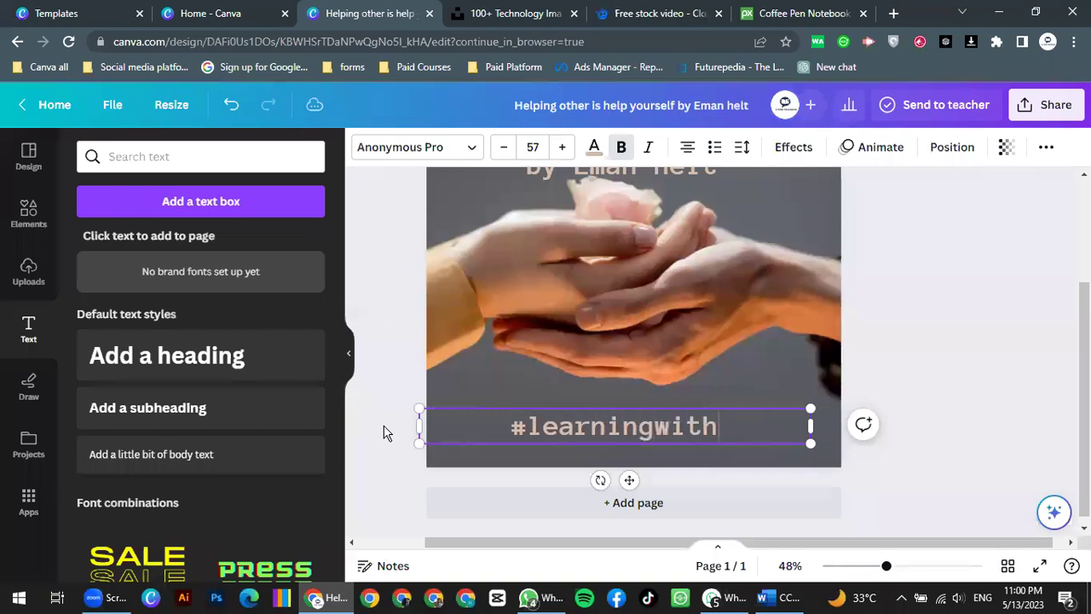
text(earning)
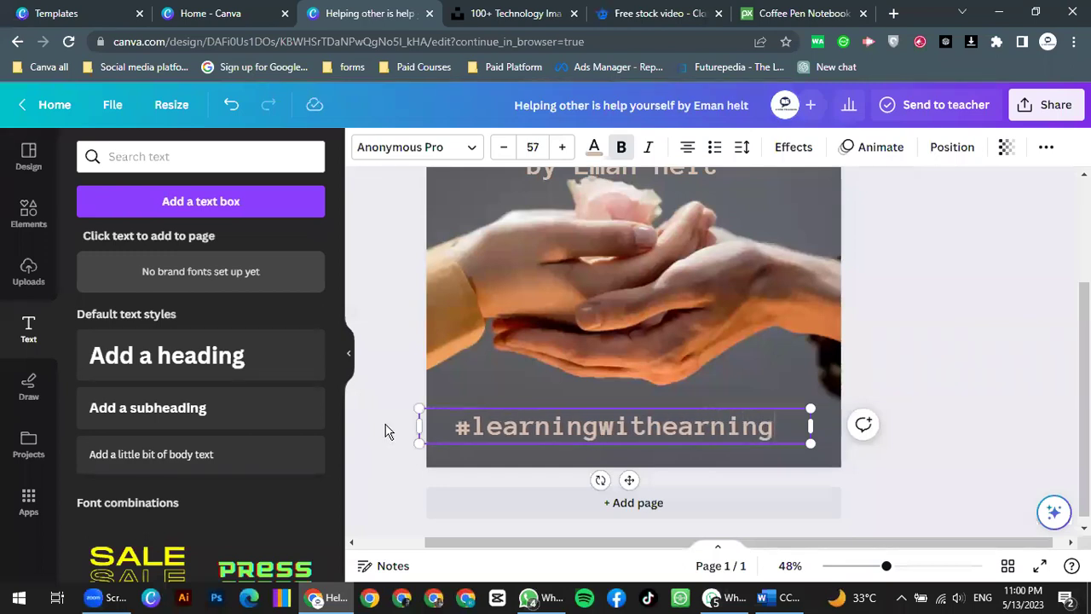
Step: Shrink the hashtag text to size 37 and review the design
key(ctrl+a)
click(505, 146)
click(504, 146)
click(505, 146)
click(504, 146)
click(505, 146)
click(505, 146)
click(504, 147)
click(504, 147)
scroll(901, 299, up, 1)
scroll(905, 299, down, 2)
scroll(902, 304, up, 1)
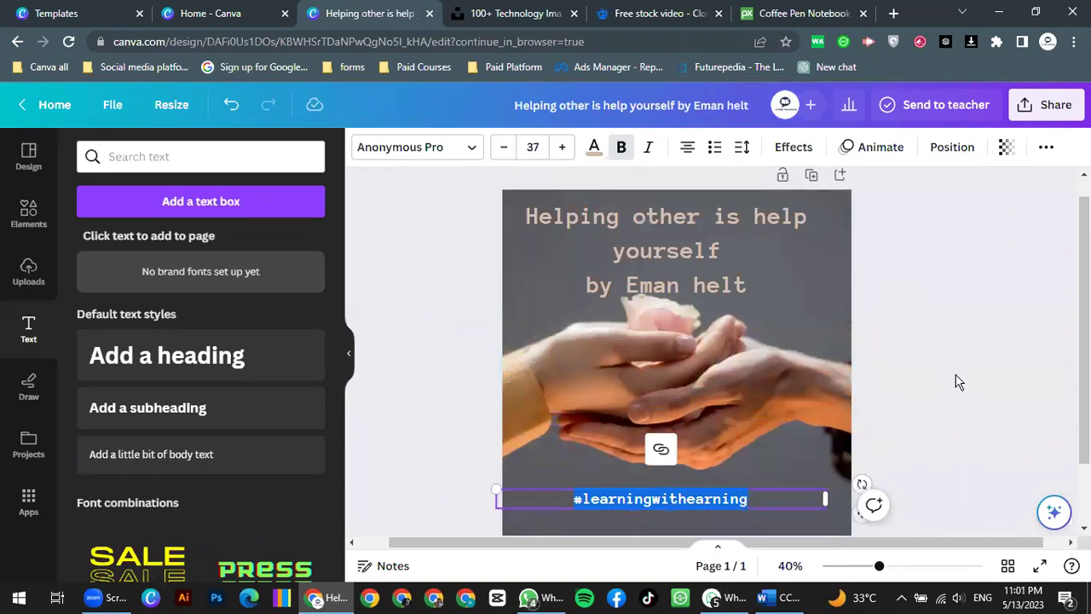
click(793, 351)
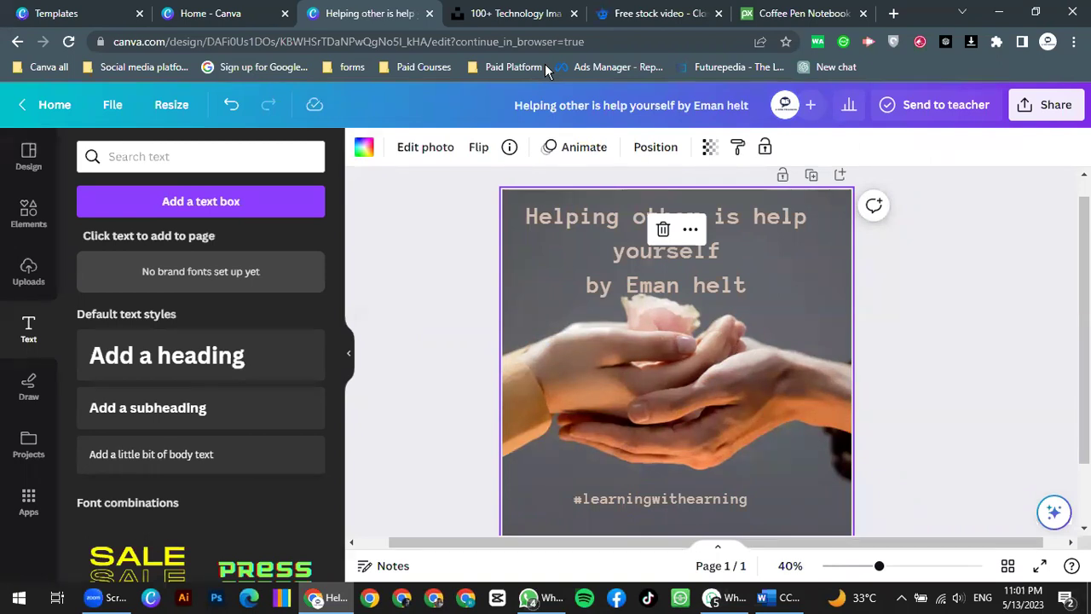
Step: Switch the download file type from PNG to JPG in the Share settings
click(1046, 118)
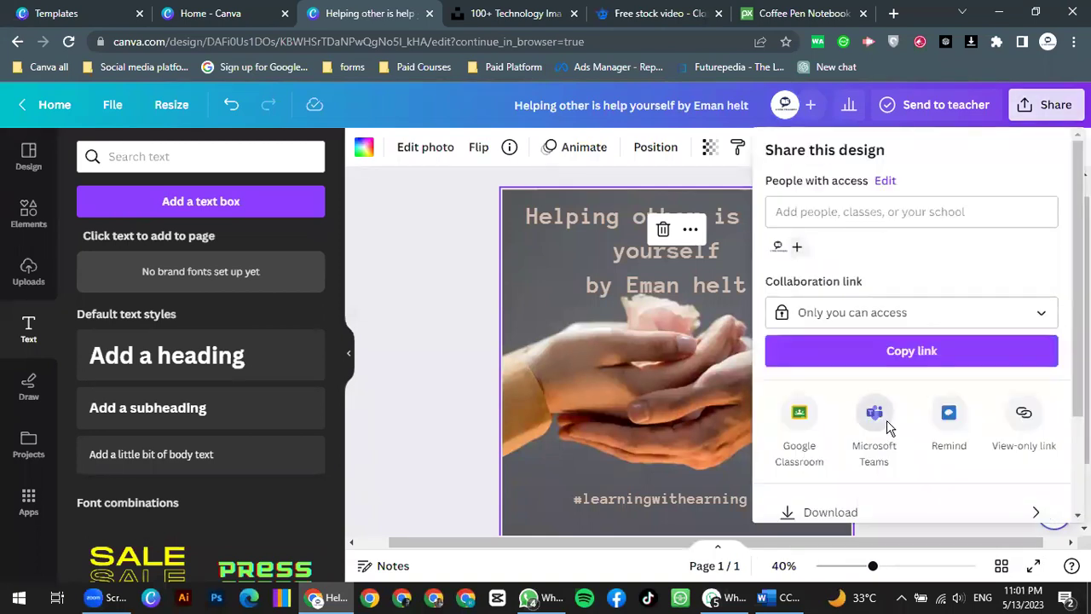
scroll(852, 400, down, 2)
click(823, 378)
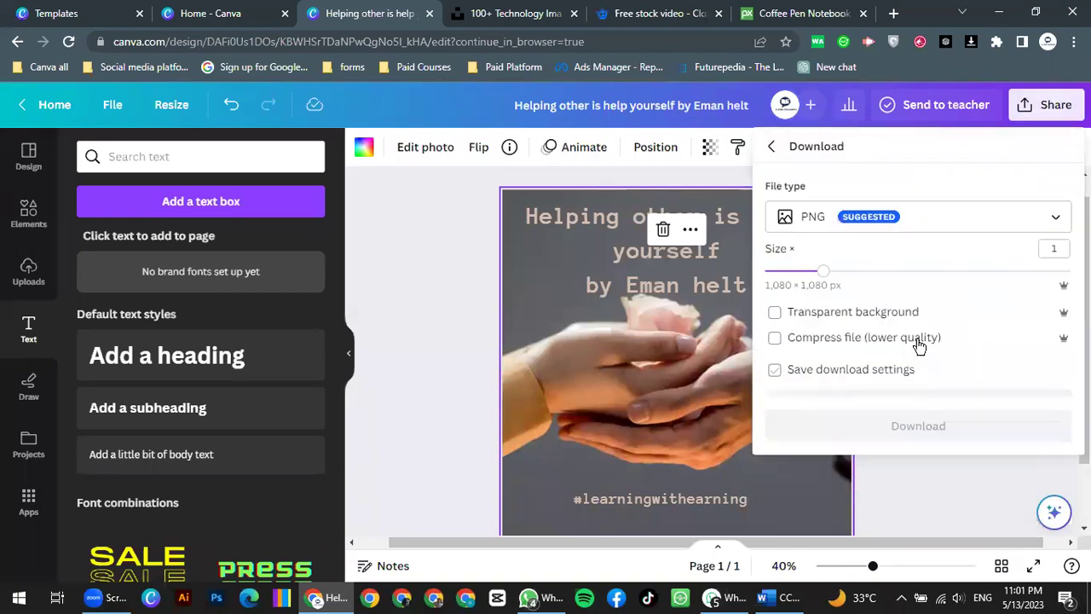
click(851, 227)
click(972, 183)
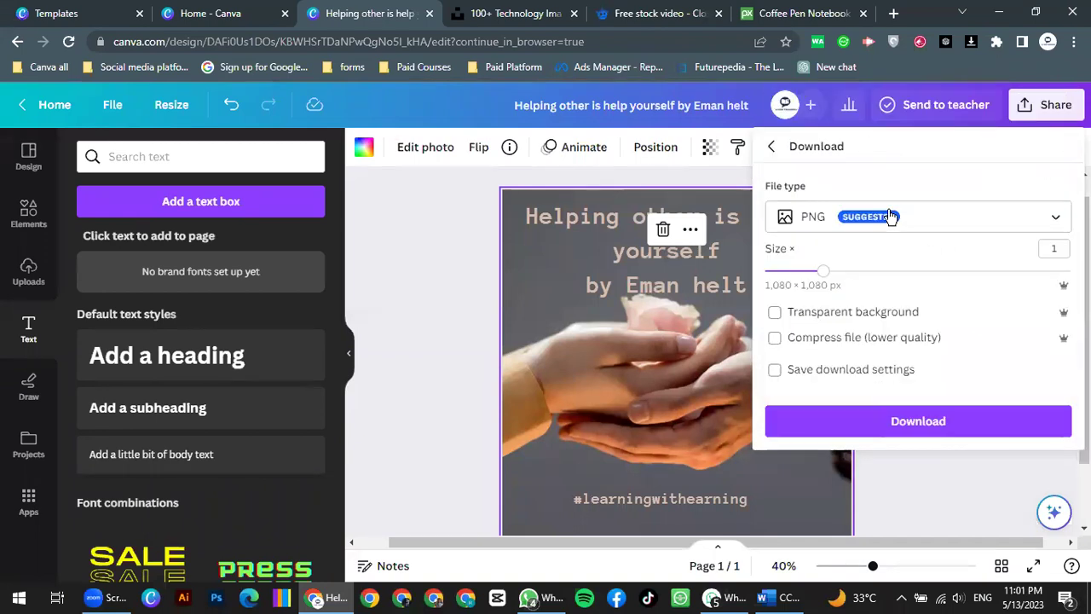
click(852, 215)
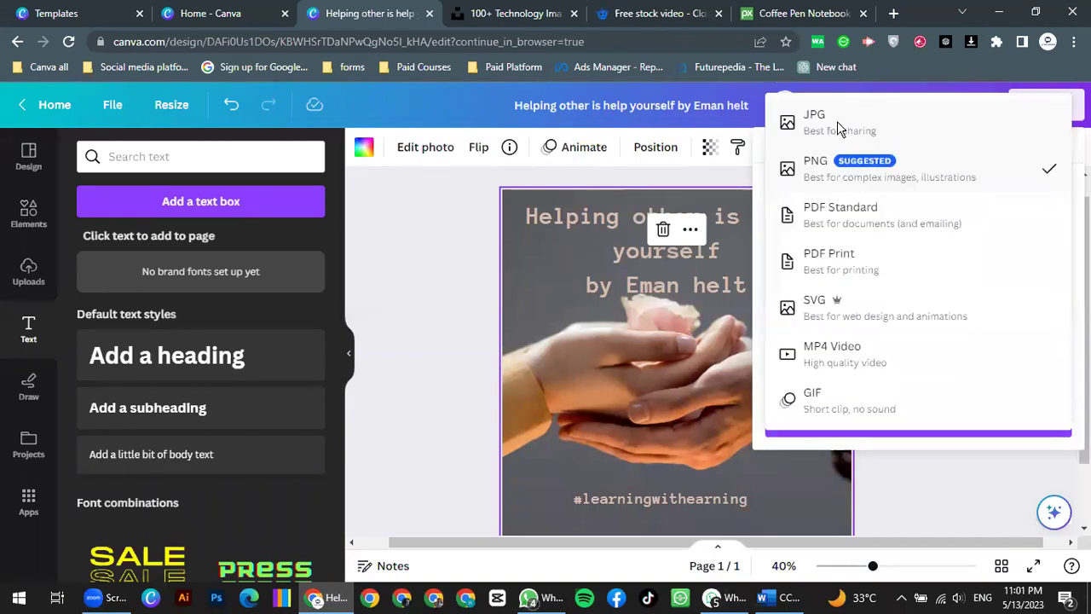
click(855, 140)
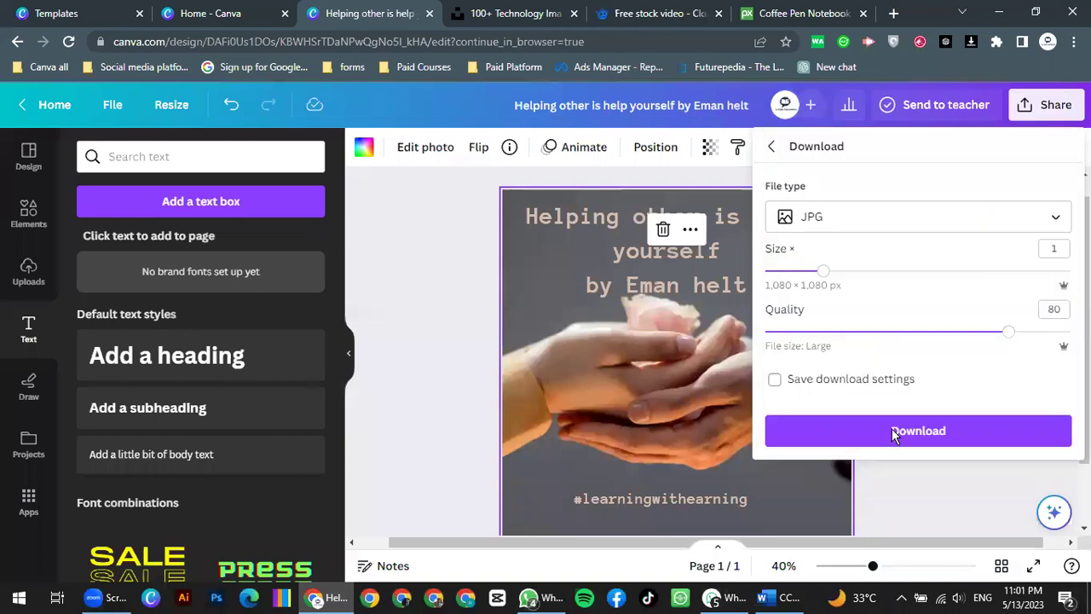
Step: Download the design as a JPG, retrying manually, and open the saved image
click(891, 430)
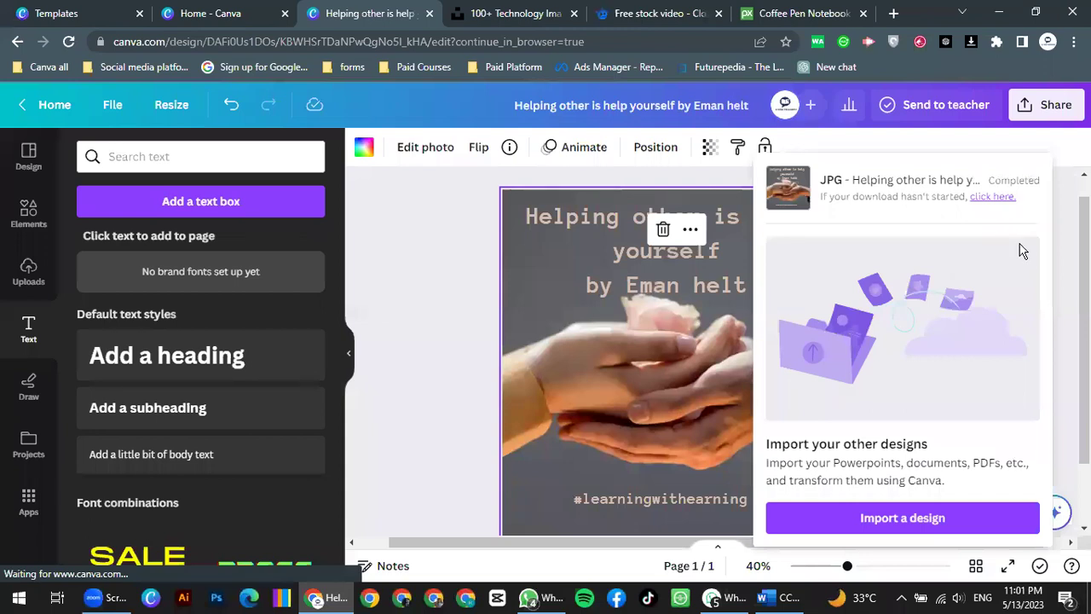
click(989, 197)
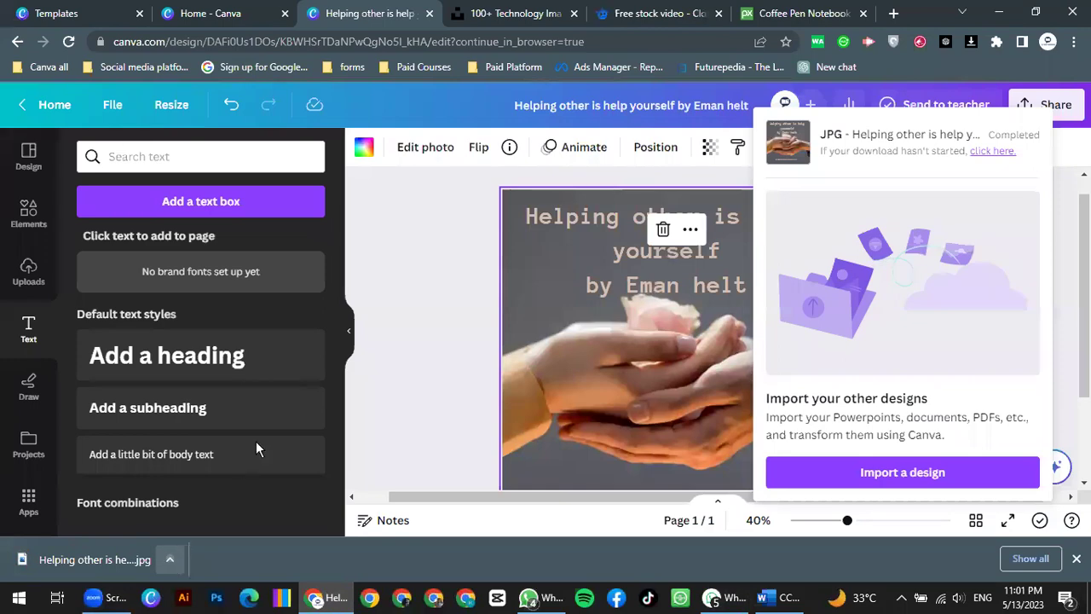
click(223, 457)
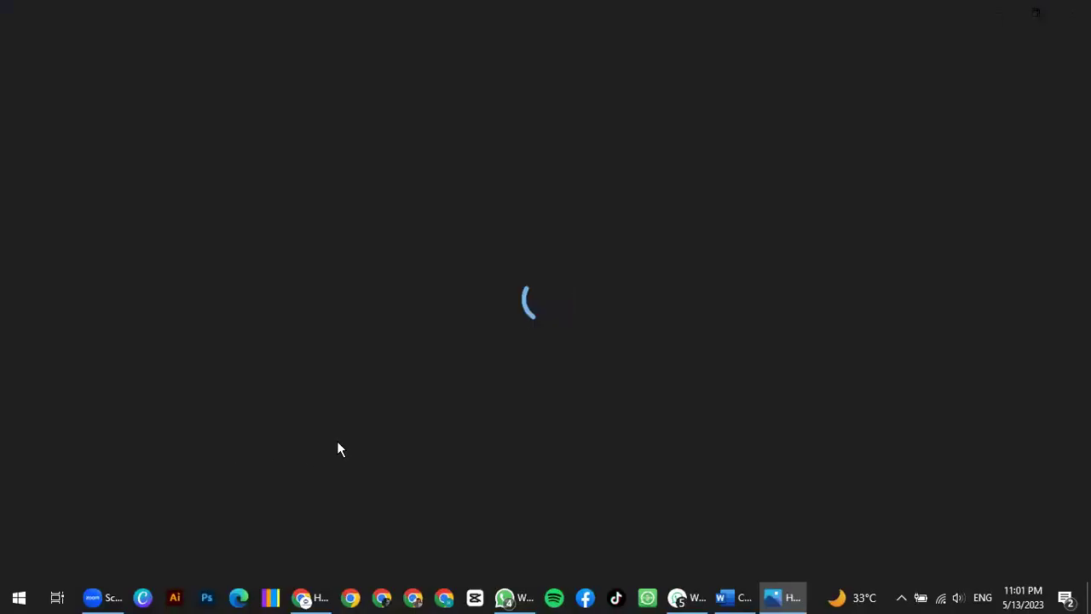